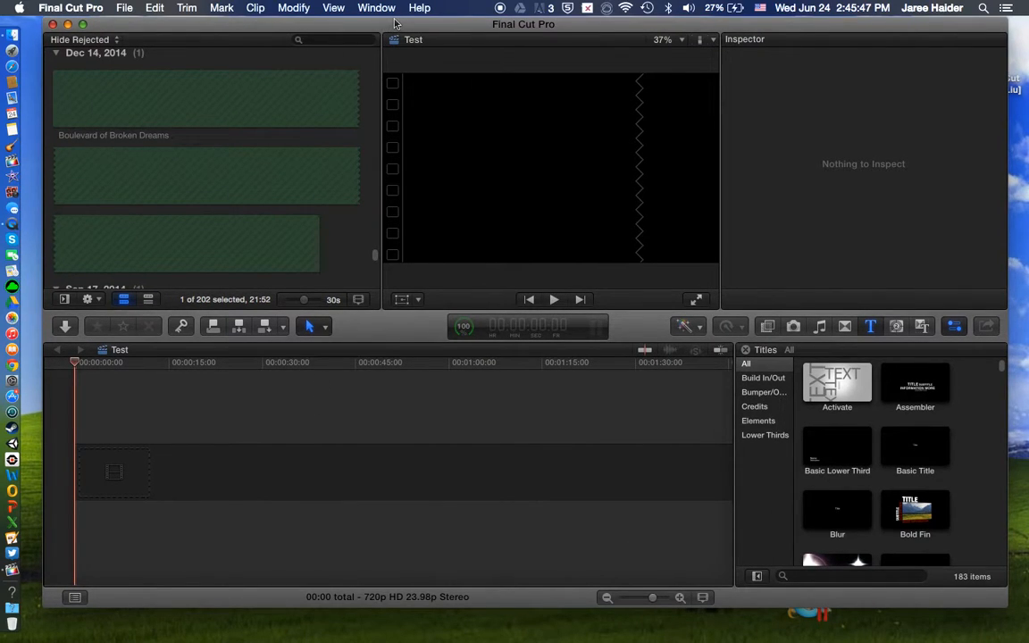
mouse_move(400, 25)
left_mouse_down()
mouse_move(413, 7)
mouse_move(386, 7)
mouse_move(402, 7)
left_mouse_up()
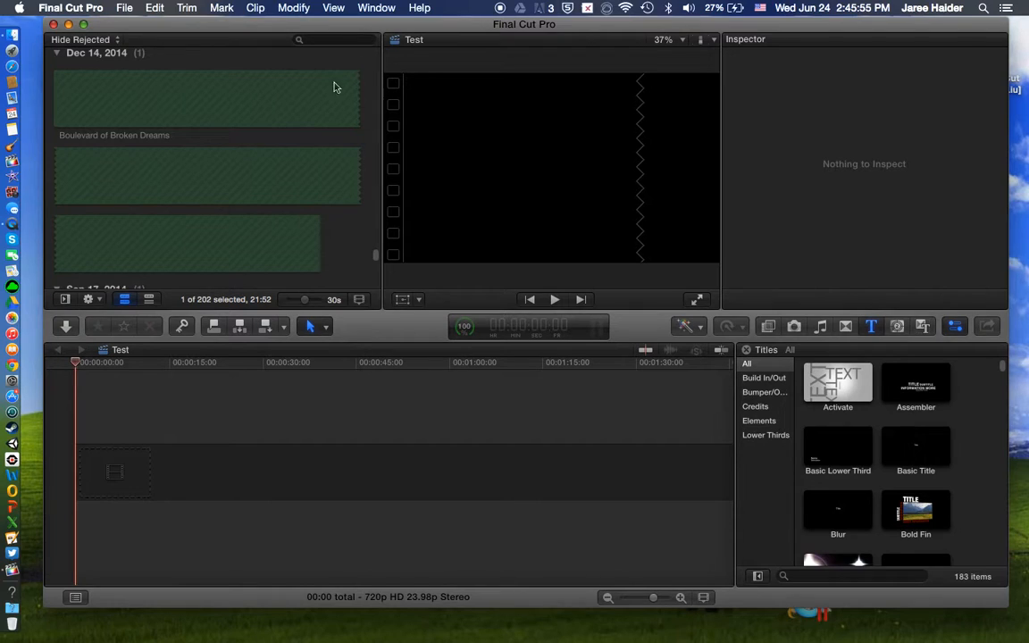
mouse_move(373, 33)
left_mouse_down()
mouse_move(384, 40)
mouse_move(382, 7)
mouse_move(367, 5)
mouse_move(368, 18)
left_mouse_up()
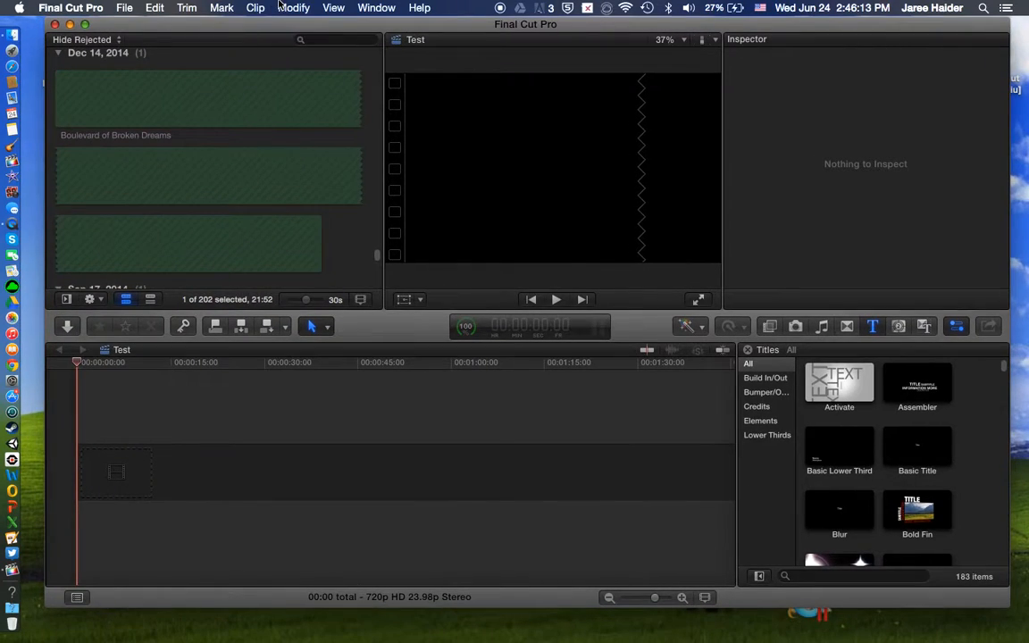
left_click(291, 8)
left_click(385, 394)
left_click_drag(530, 30, 527, 25)
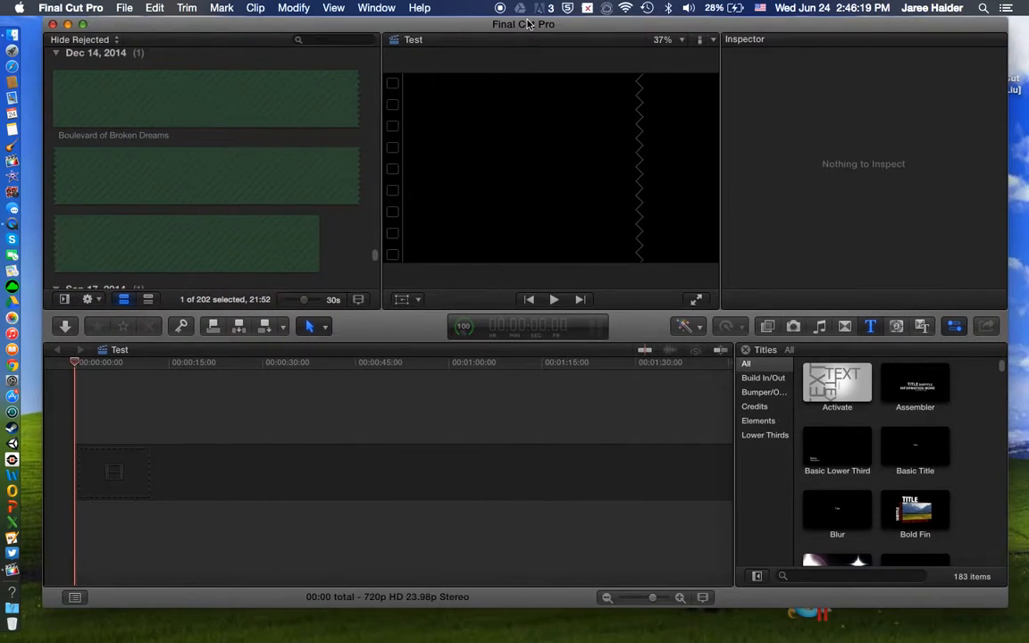
scroll(282, 216, "down", 3)
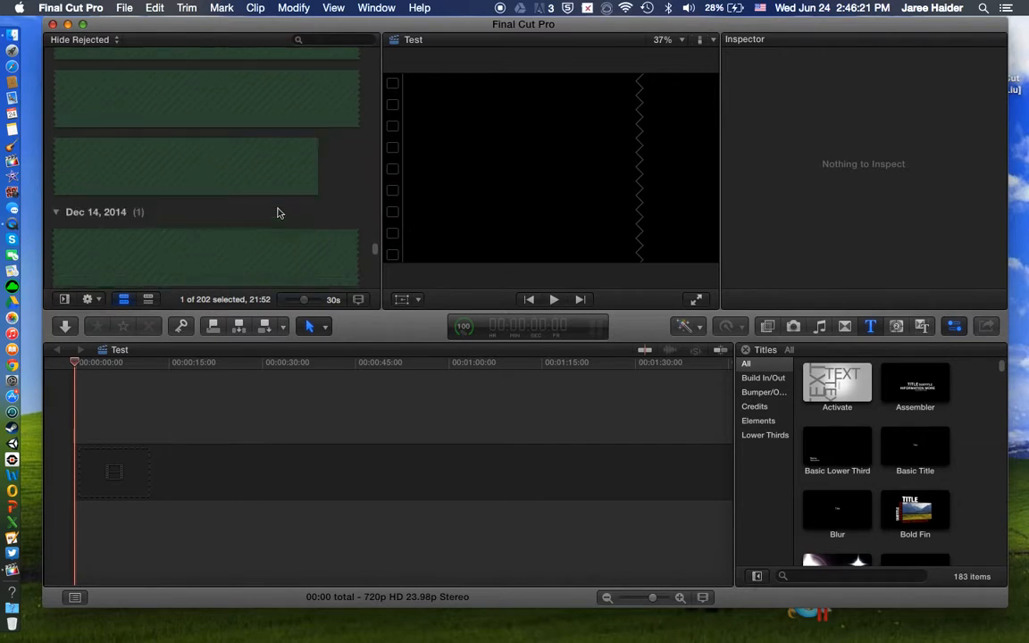
scroll(277, 212, "down", 2)
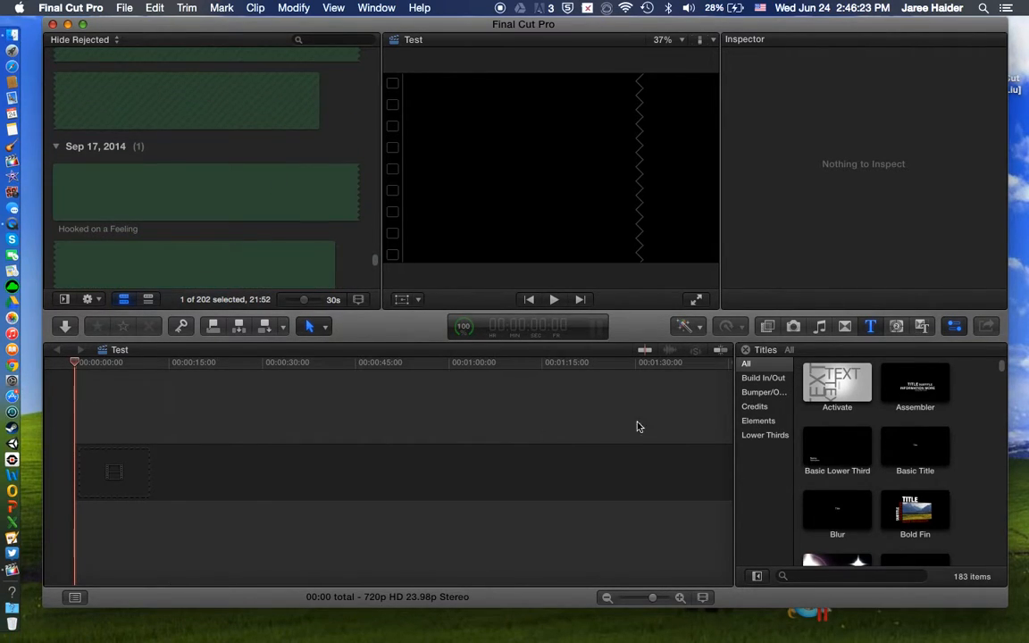
left_click_drag(75, 420, 740, 539)
left_click(611, 538)
left_click(175, 420)
left_click(78, 416)
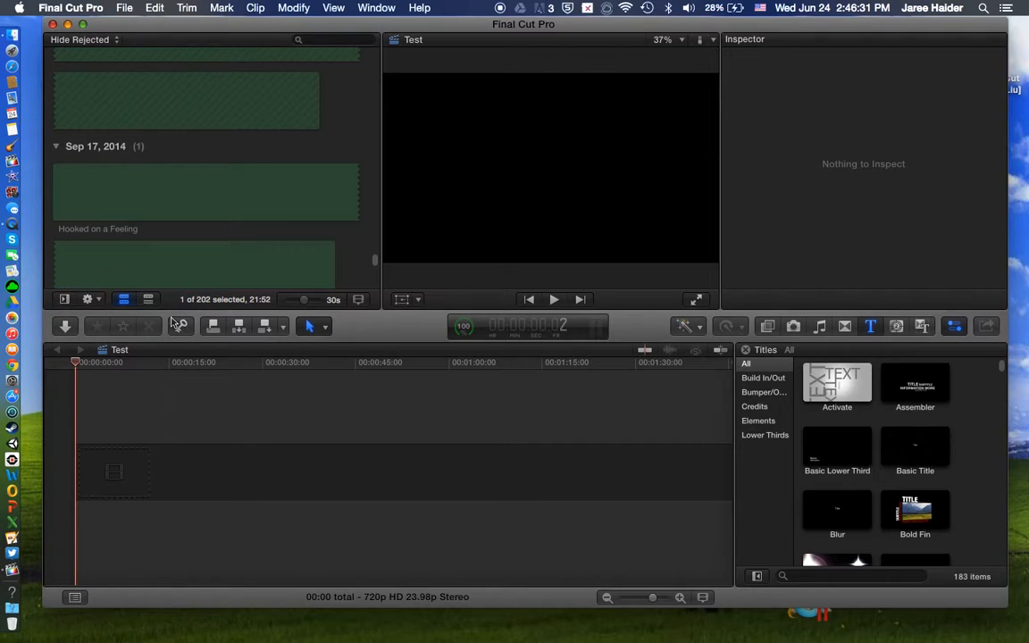
Step: Show the available video effects and step through the thumbnails from 50s TV to Aged Paper
left_click(767, 325)
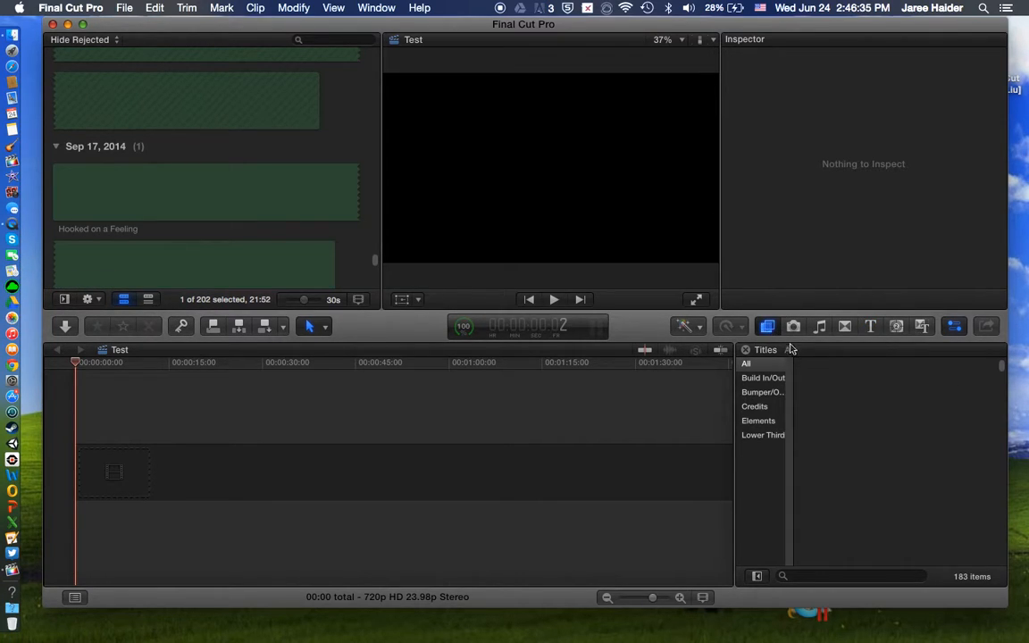
left_click(768, 326)
left_click(768, 327)
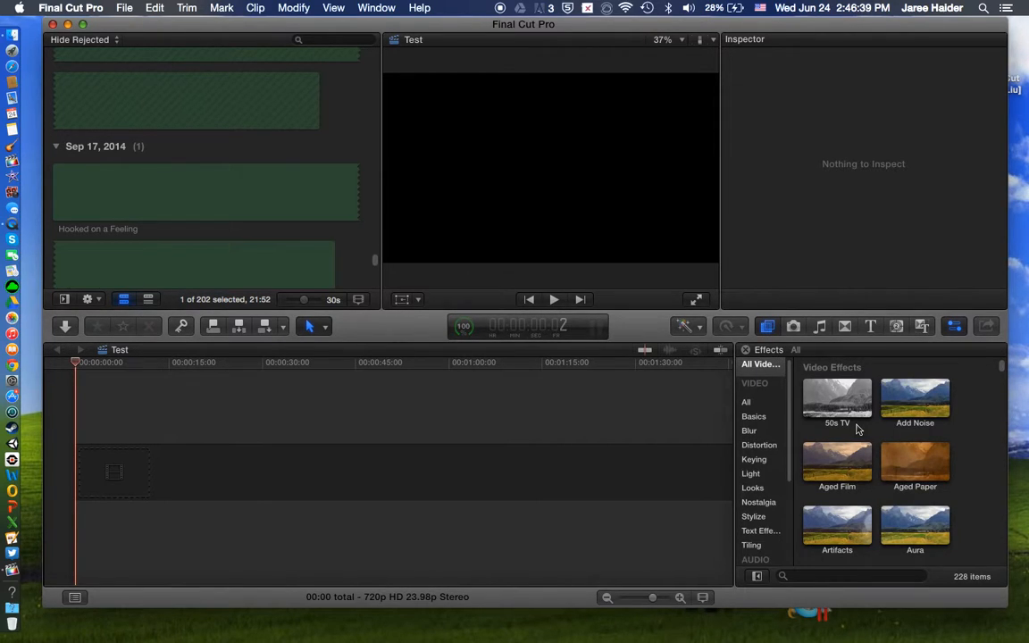
left_click(830, 409)
key("Right")
key("Right")
key("Right")
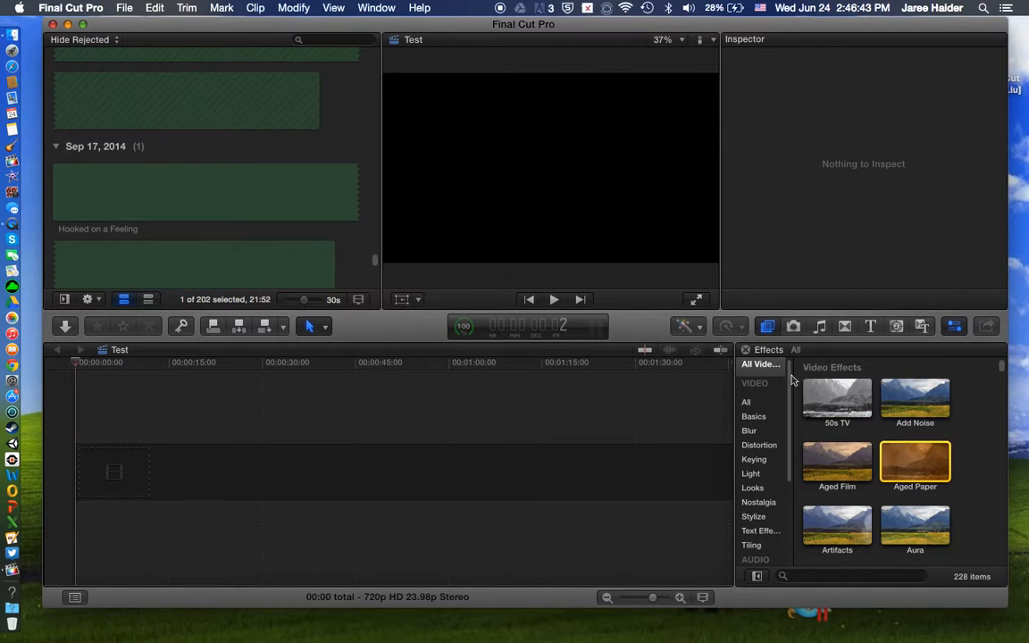
Step: Look through the photo library's Years, Collections and Places groups for images that could be added to the project
left_click(793, 326)
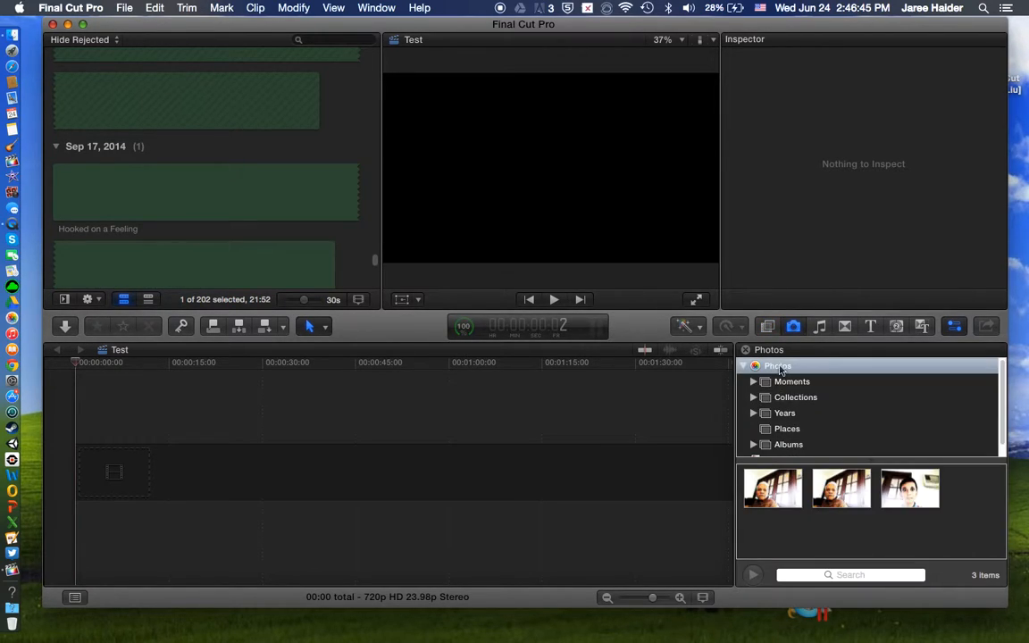
scroll(820, 421, "down", 1)
left_click(809, 418)
left_click(801, 401)
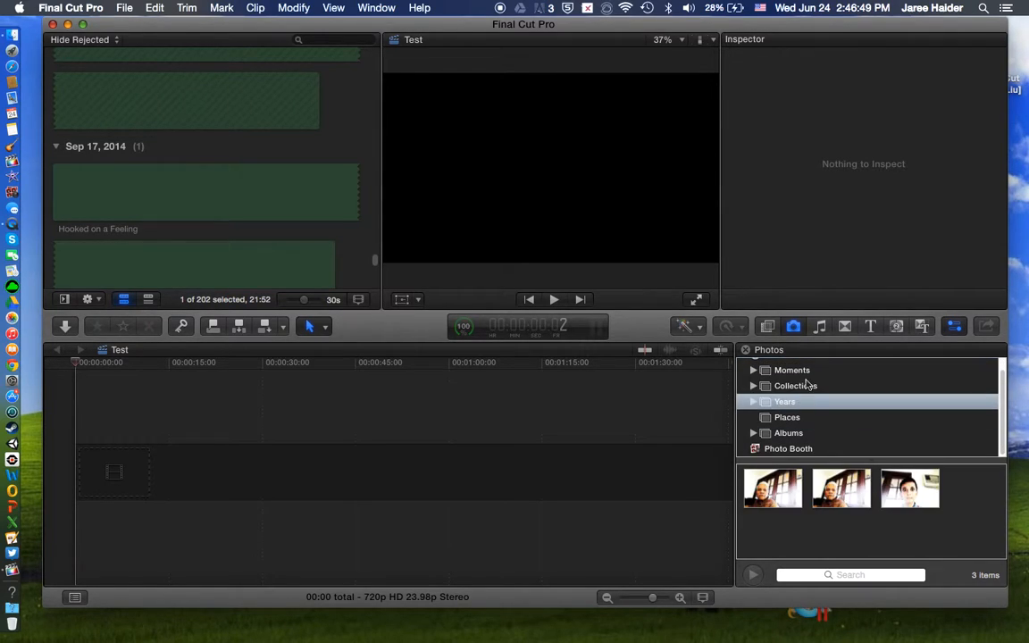
left_click(809, 386)
left_click(779, 417)
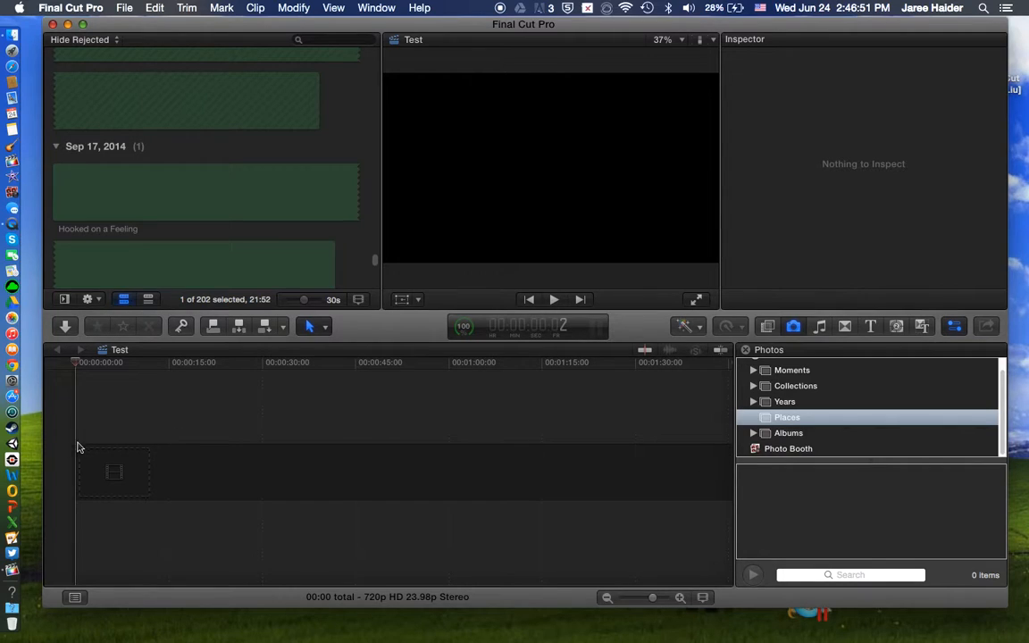
Step: Look through the iTunes songs available for the project in the music and sound library
left_click(819, 326)
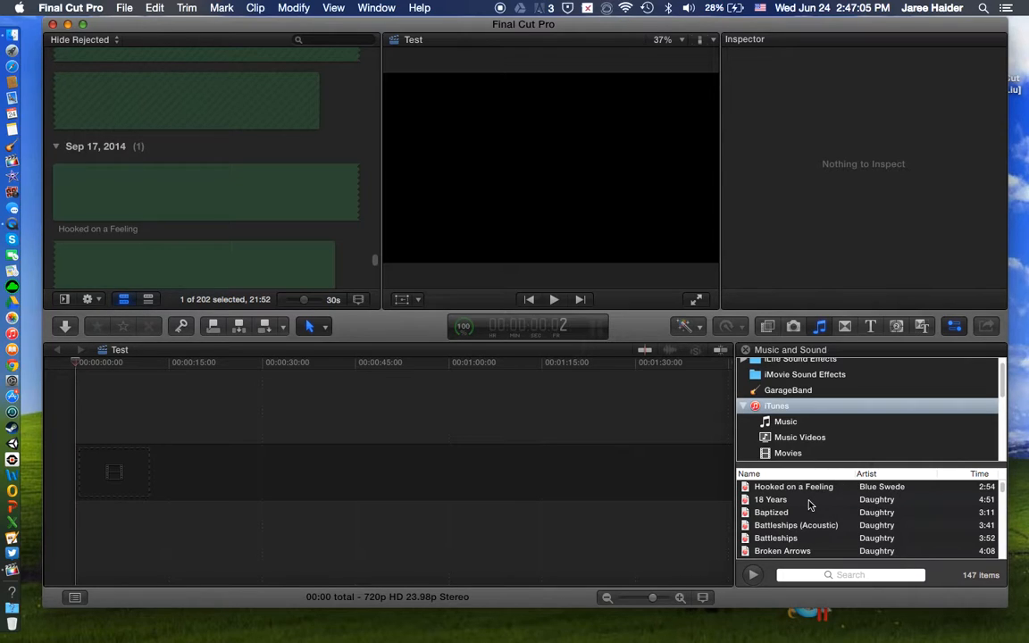
scroll(880, 518, "down", 10)
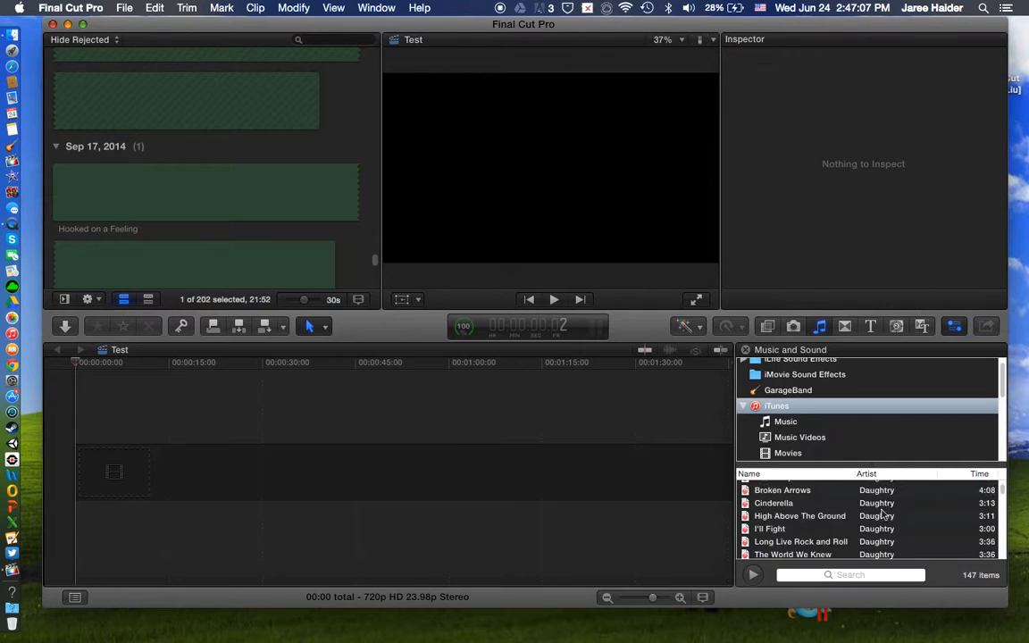
scroll(878, 536, "up", 5)
scroll(875, 539, "down", 10)
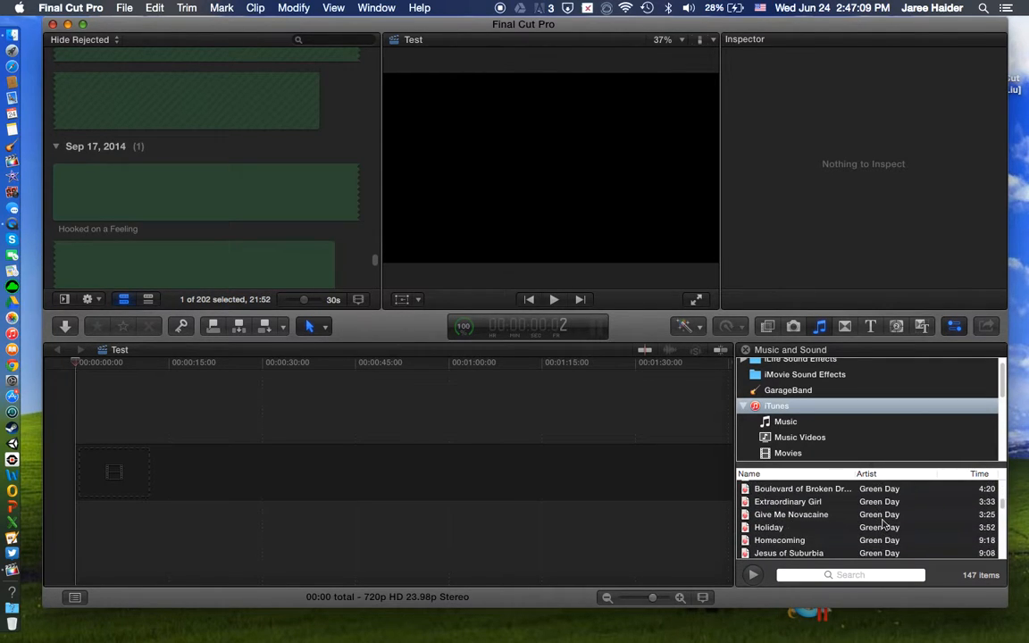
scroll(869, 545, "up", 3)
scroll(849, 536, "up", 10)
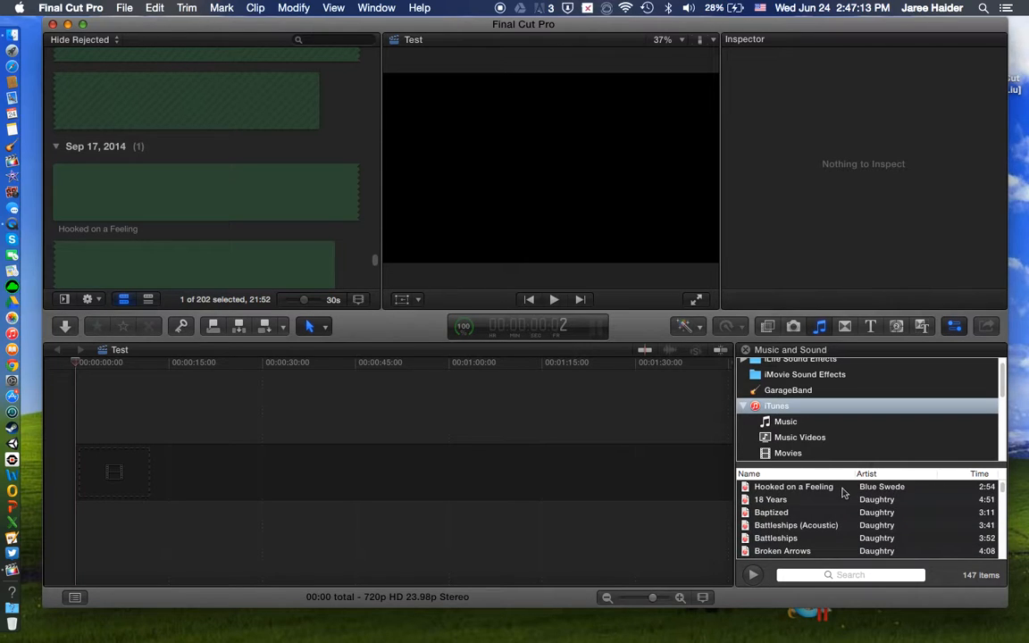
left_click_drag(774, 494, 830, 542)
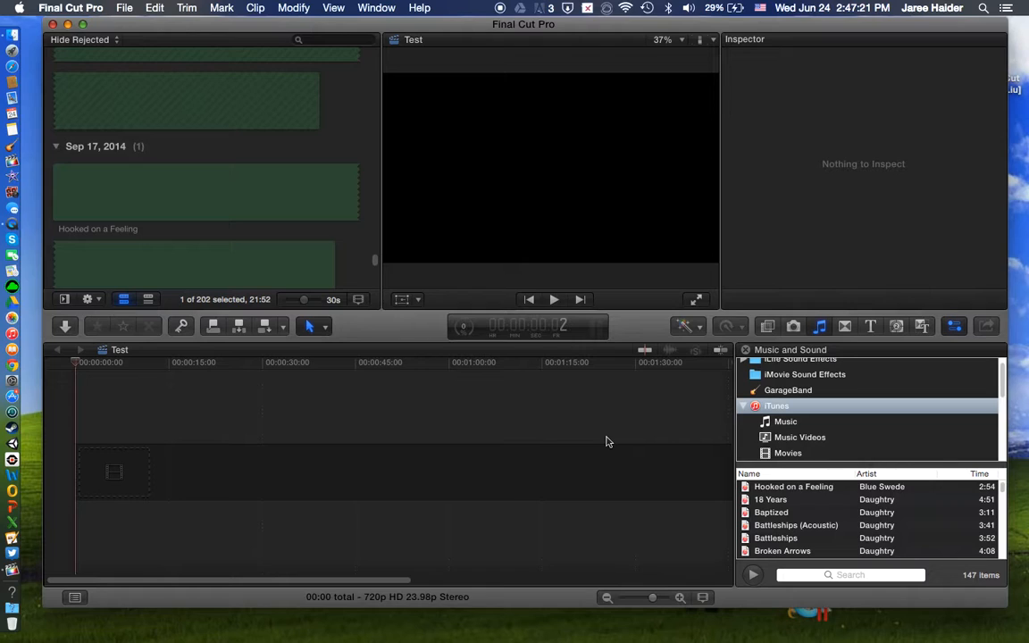
Step: View the available transitions, switch to the titles collection and select the Basic Title thumbnail for preview
left_click(844, 326)
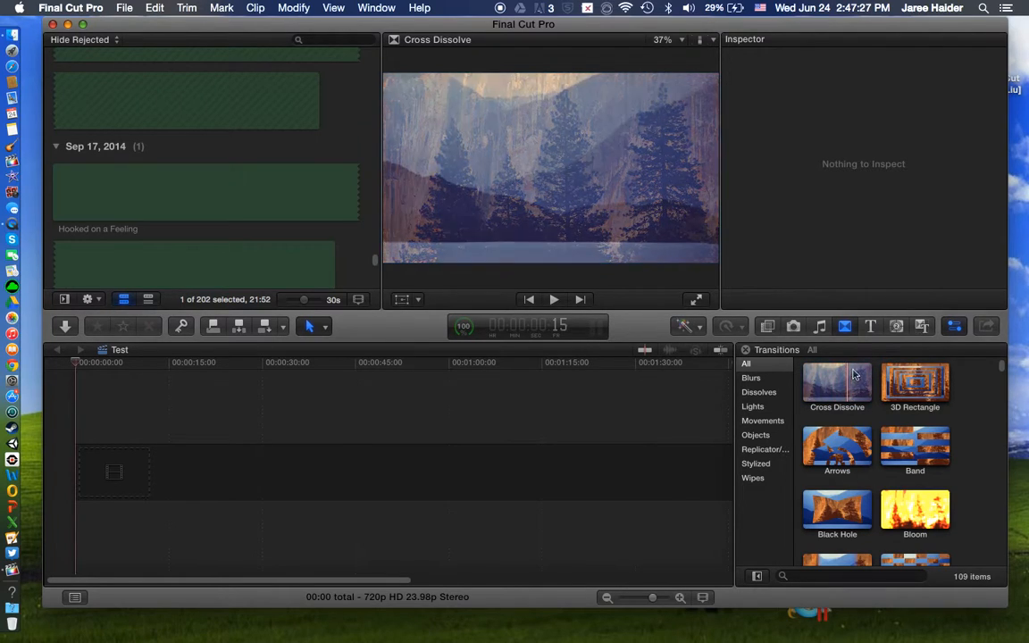
left_click(873, 330)
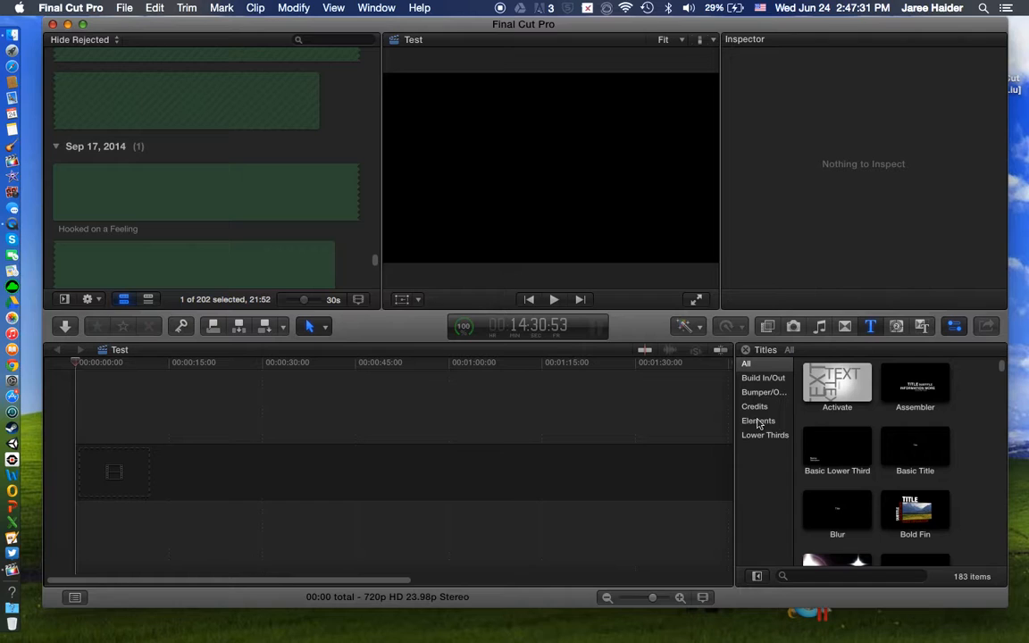
scroll(954, 390, "down", 2)
scroll(909, 430, "up", 2)
left_click(923, 441)
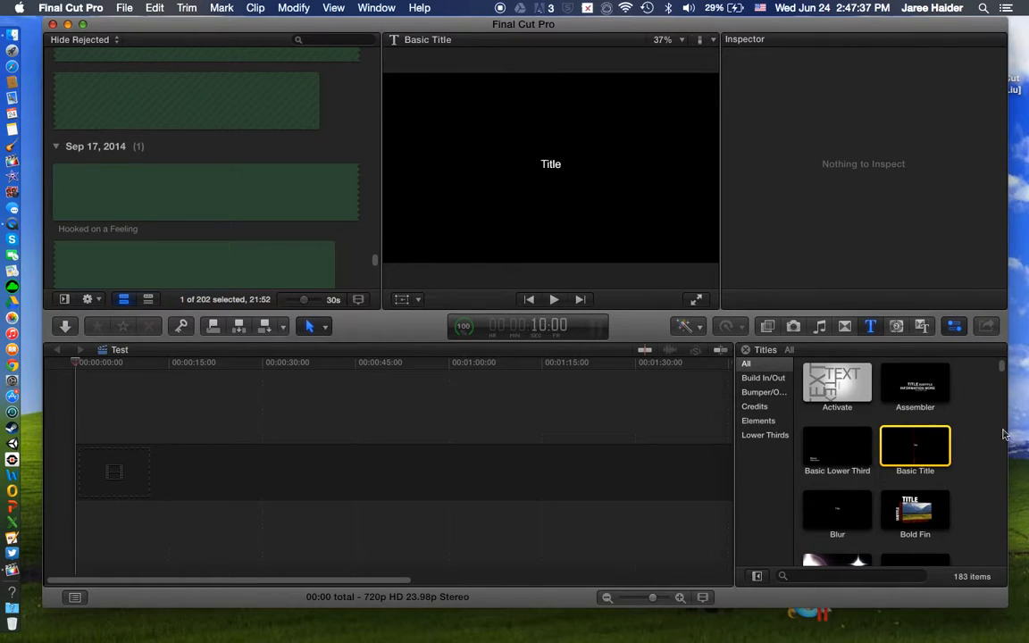
Step: Examine more title styles in the collection, selecting Centered and Far Far Away along the way
scroll(998, 483, "down", 1)
scroll(960, 467, "down", 5)
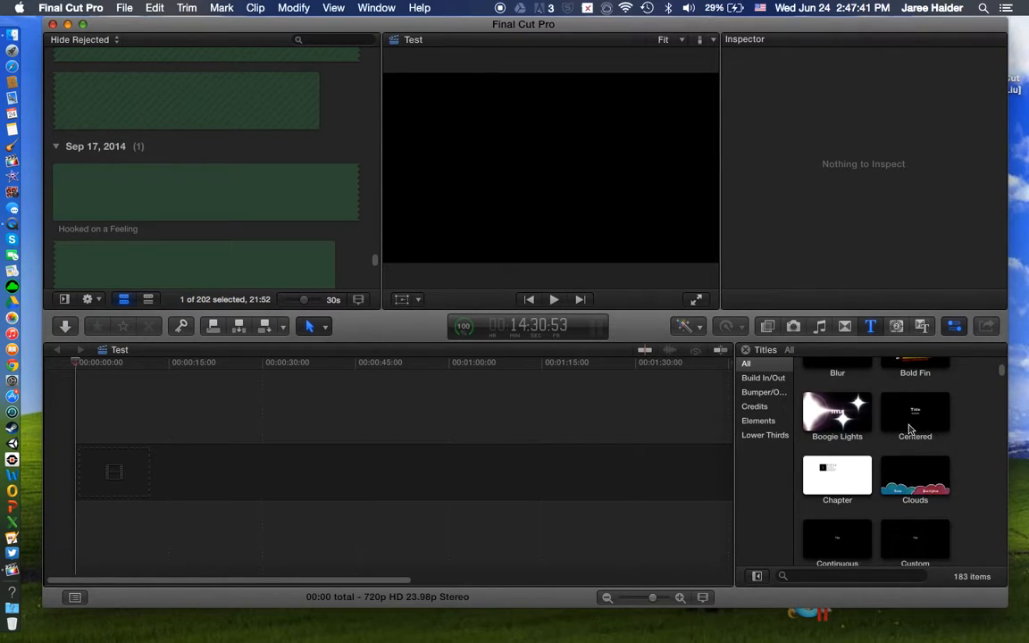
left_click(929, 429)
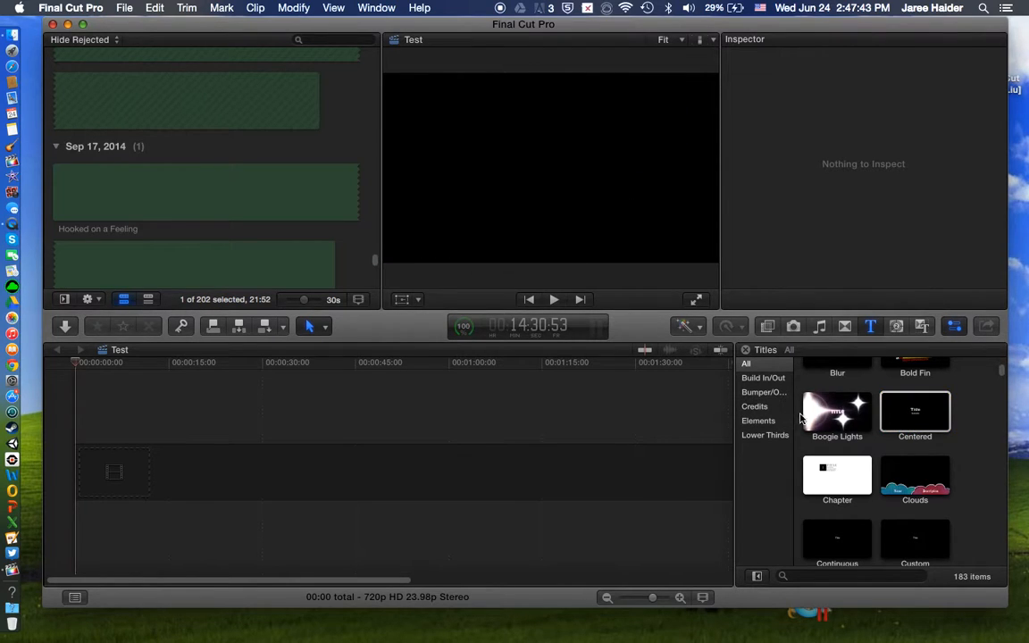
scroll(831, 427, "down", 3)
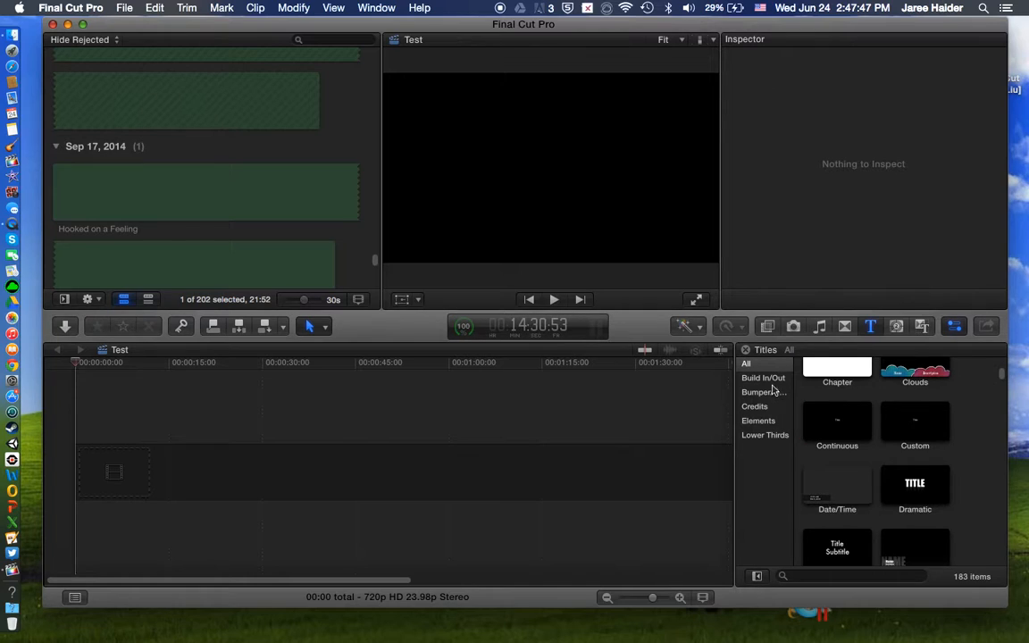
scroll(851, 453, "down", 6)
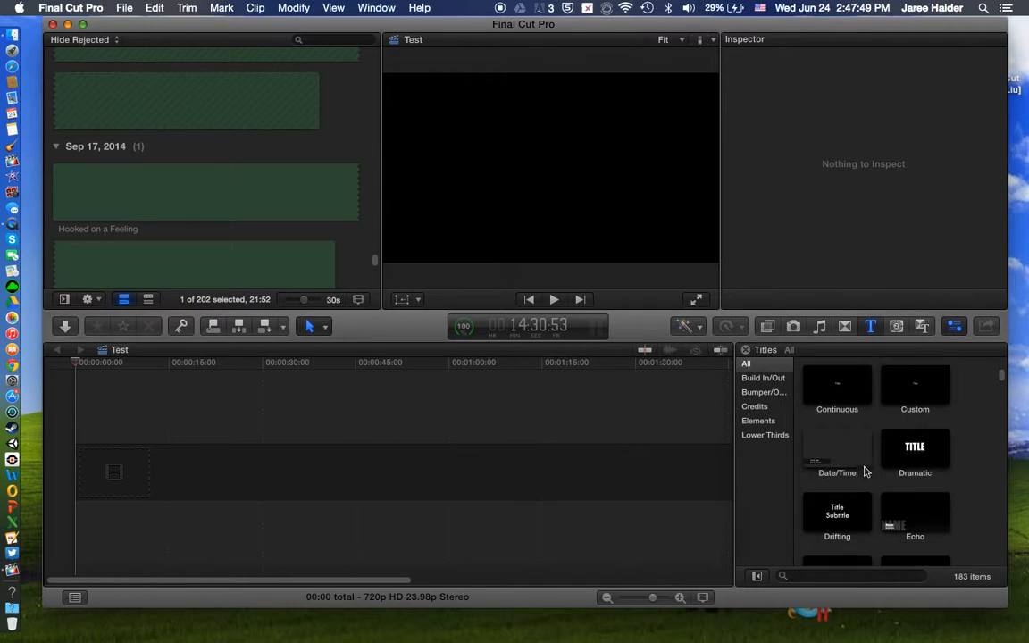
scroll(865, 476, "down", 1)
left_click(816, 458)
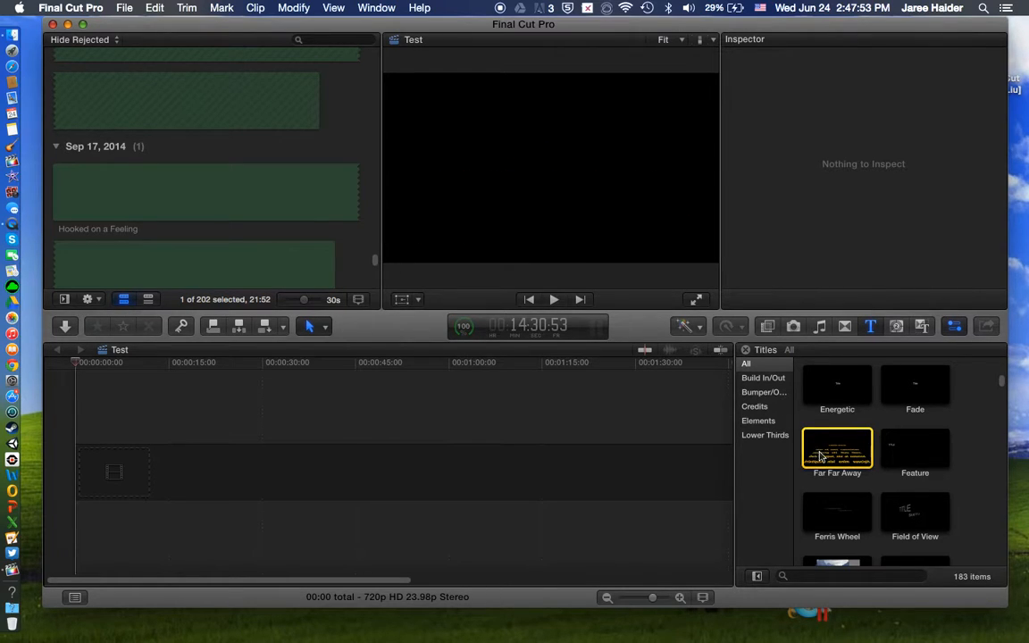
Step: Add the Ink title to the start of the Test project's timeline
scroll(893, 509, "down", 1)
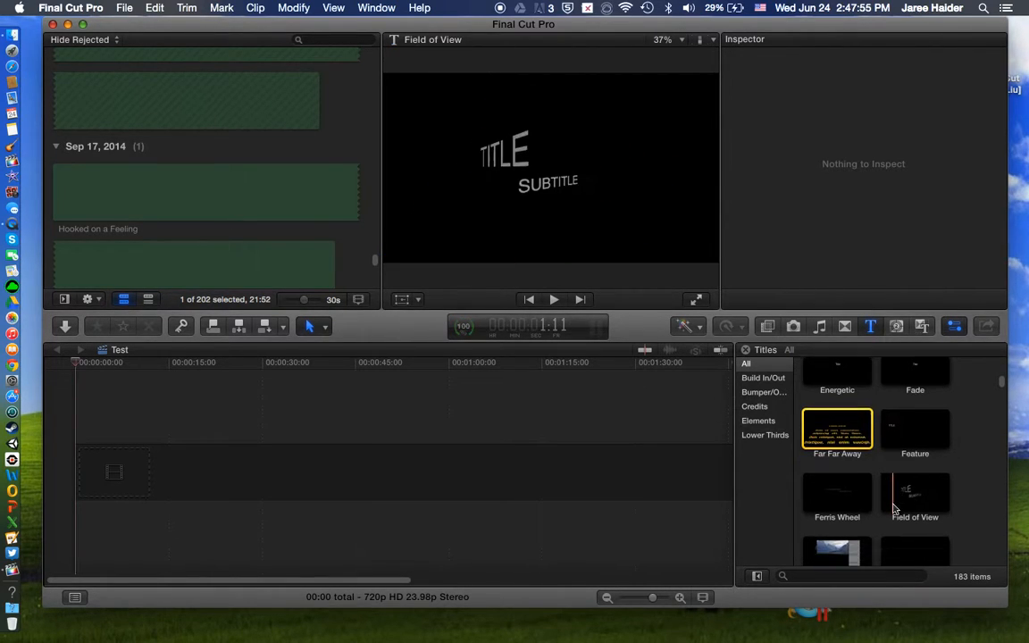
scroll(893, 509, "down", 8)
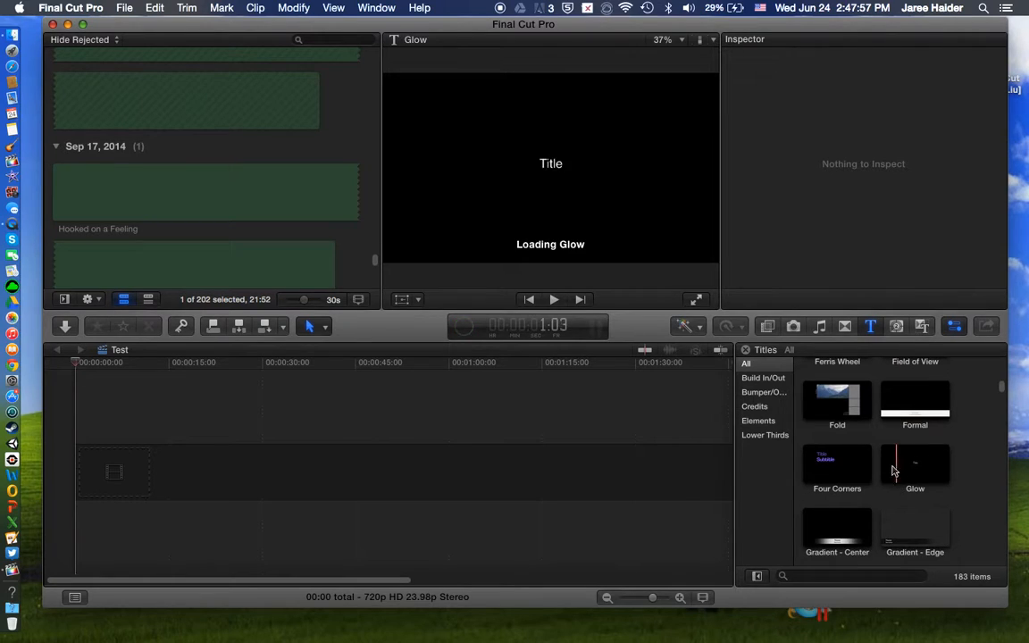
scroll(850, 473, "down", 10)
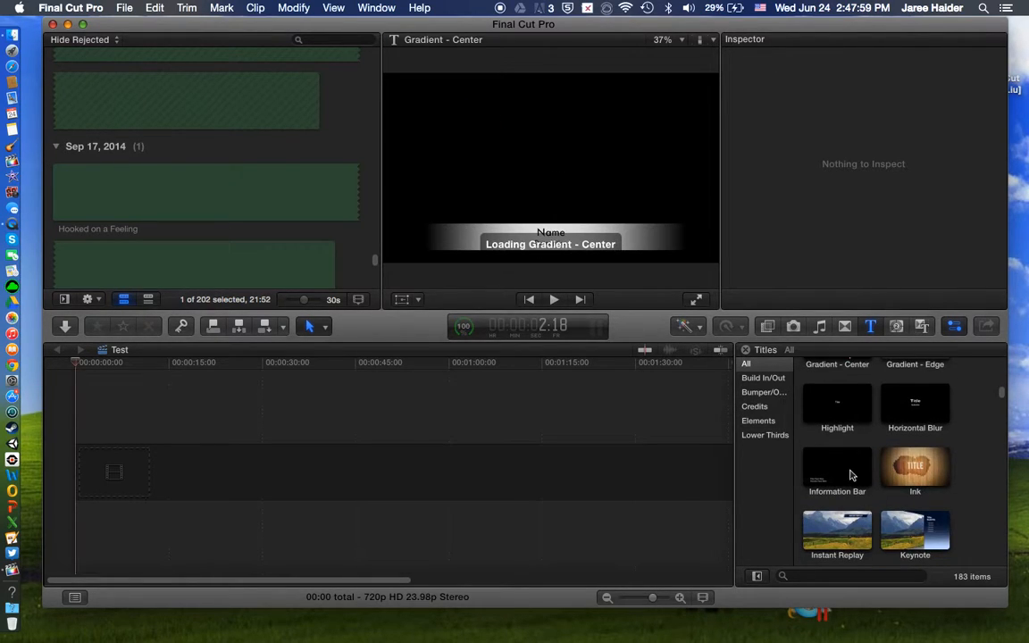
mouse_move(930, 477)
left_mouse_down()
mouse_move(773, 447)
mouse_move(185, 494)
mouse_move(77, 469)
left_mouse_up()
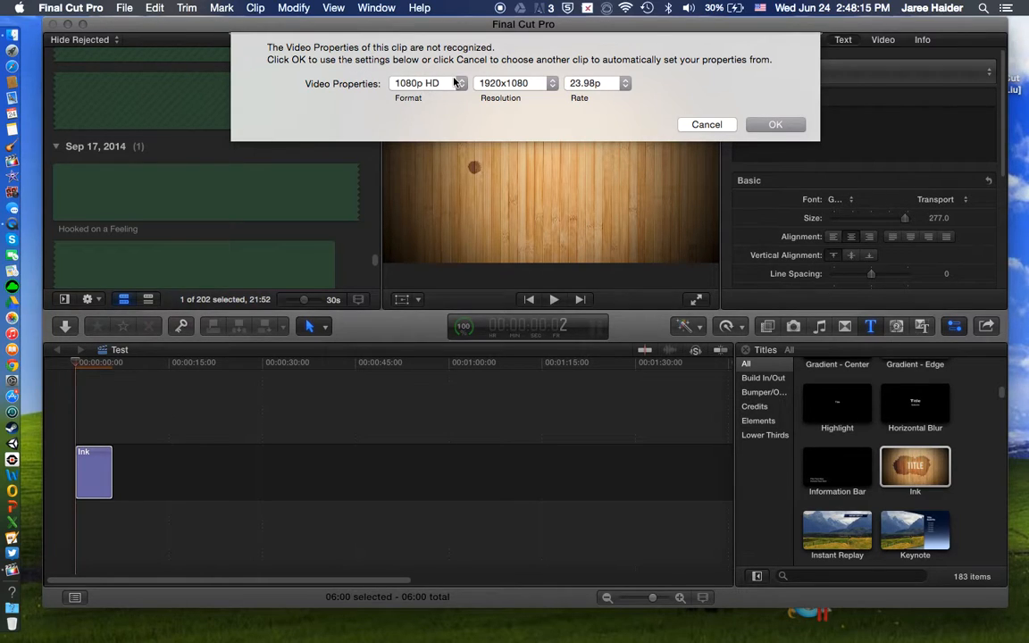
Step: Try the 5K and 4K formats in the project's video properties
left_click(399, 86)
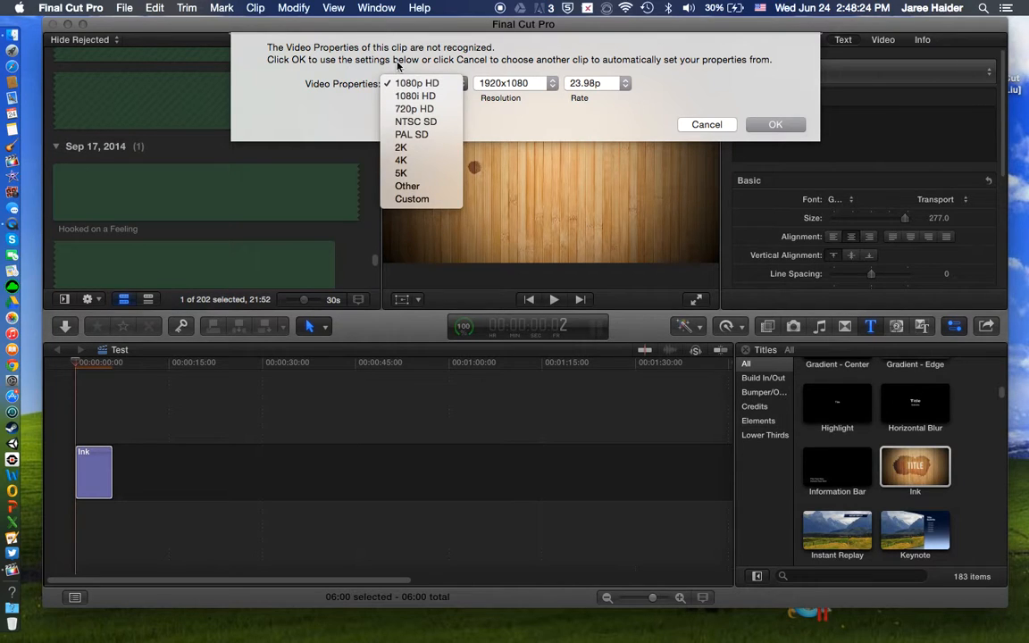
left_click(402, 173)
left_click(407, 83)
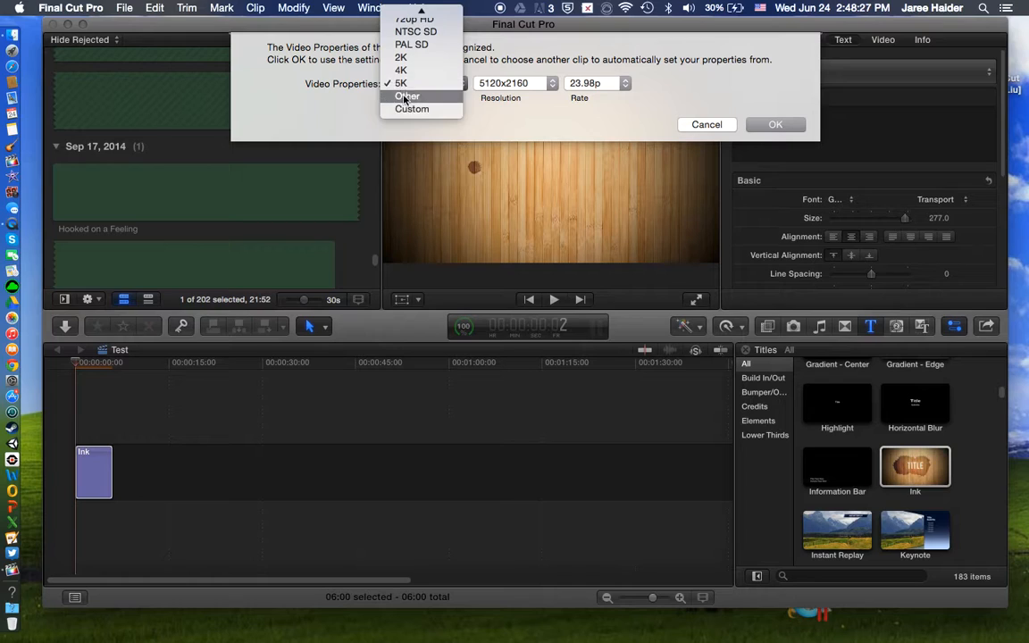
left_click(402, 73)
Step: Set the project's video properties to 720p HD format, 1280x720 resolution and a 23.98p rate, and accept them
left_click(404, 82)
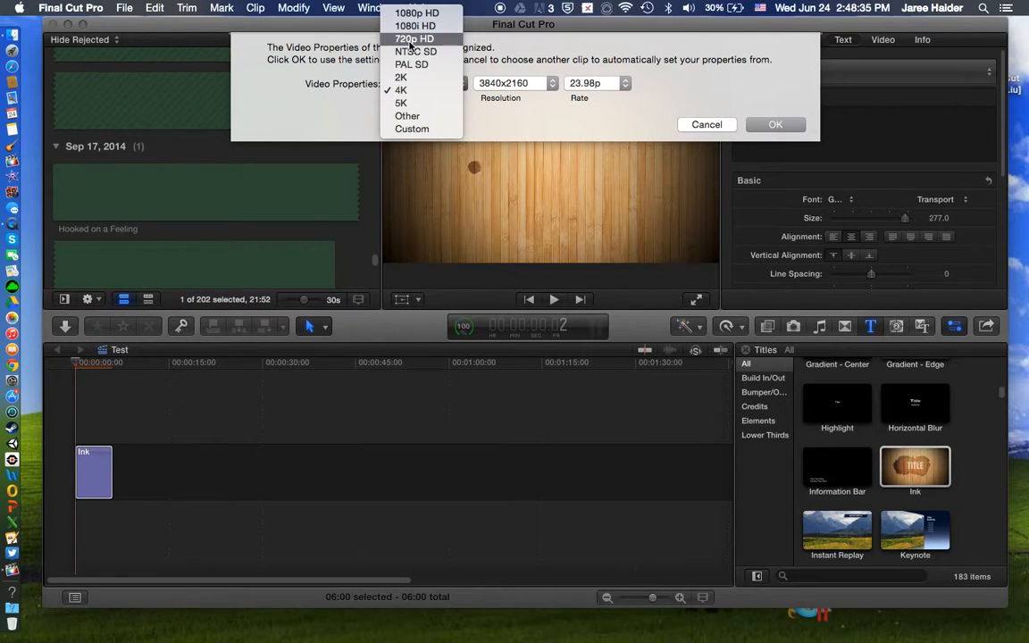
left_click(407, 41)
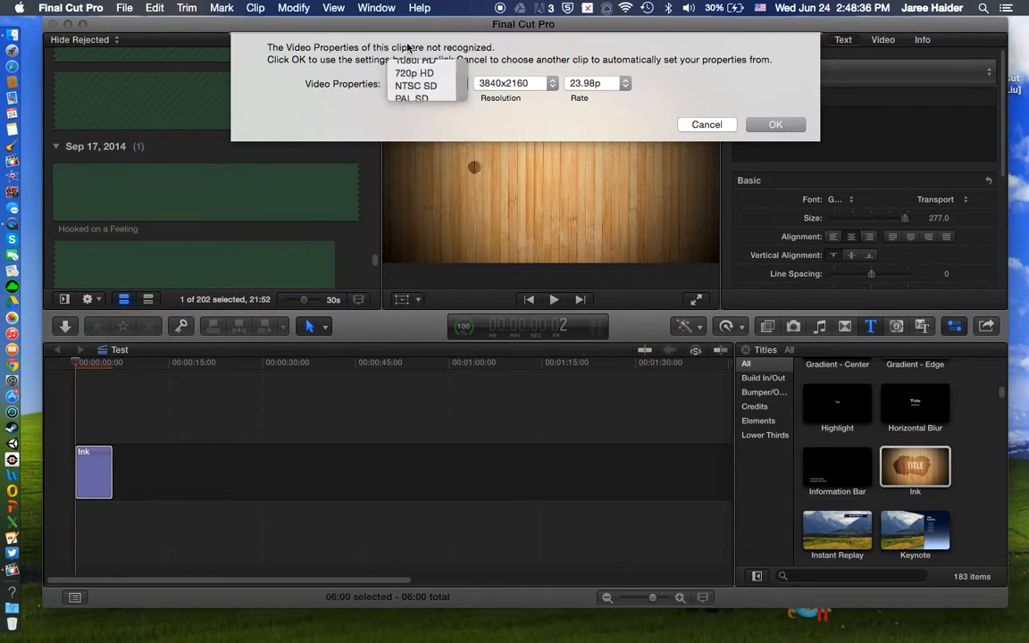
left_click(517, 85)
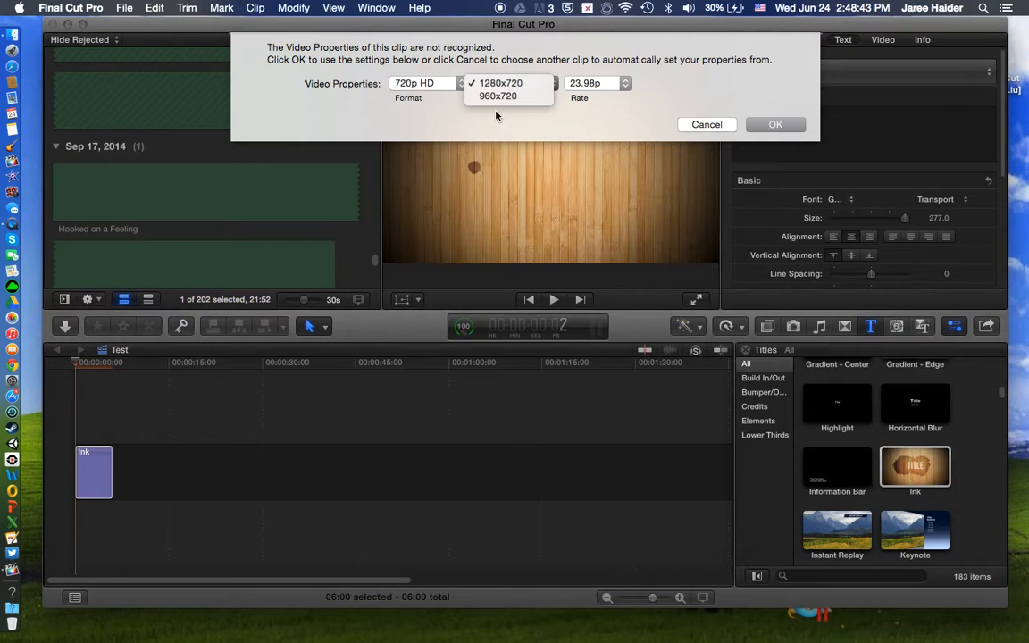
left_click(491, 83)
left_click(589, 83)
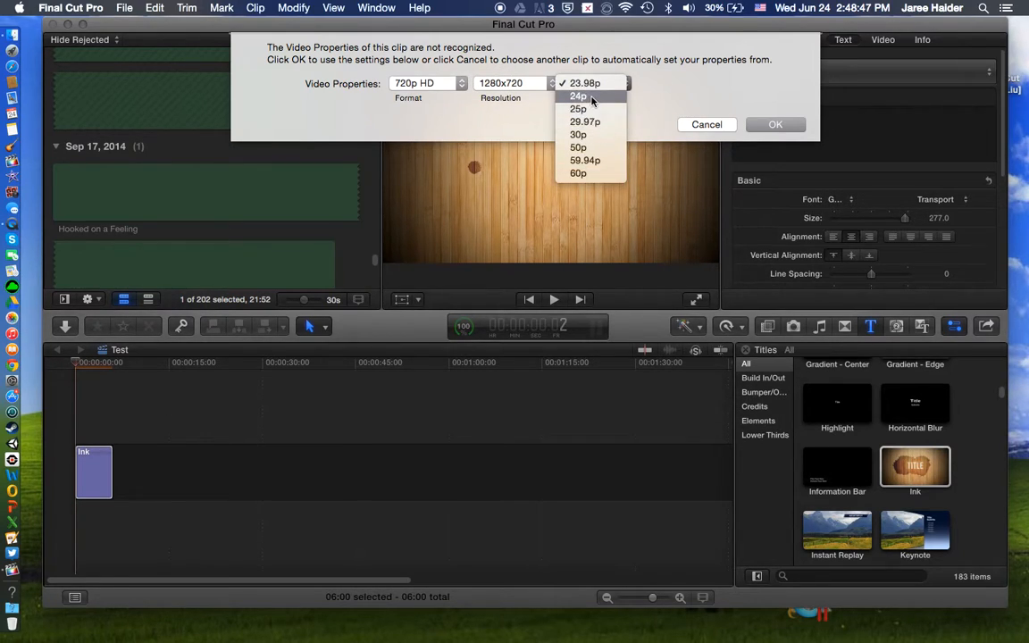
left_click(538, 111)
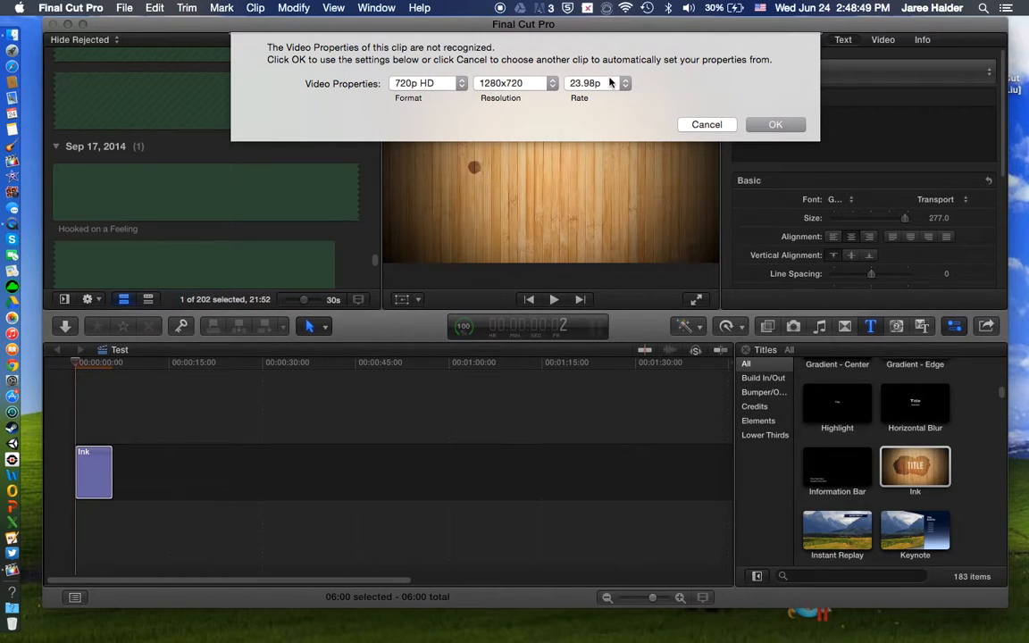
left_click(610, 83)
left_click(631, 103)
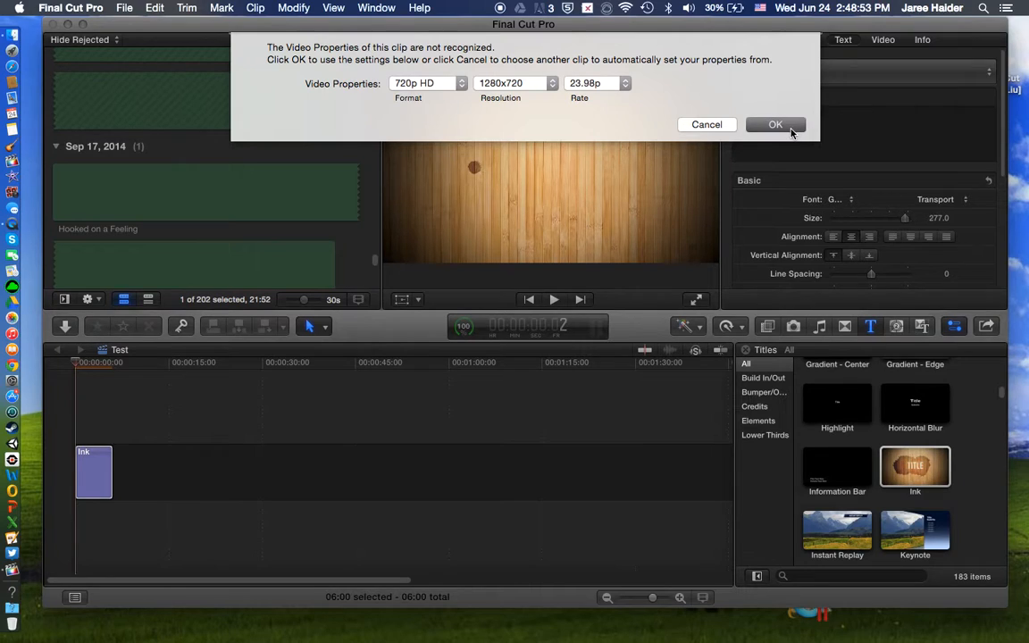
left_click(775, 124)
Step: Play the Ink title from the start of the timeline and replace its text with "boogie123"
left_click(70, 415)
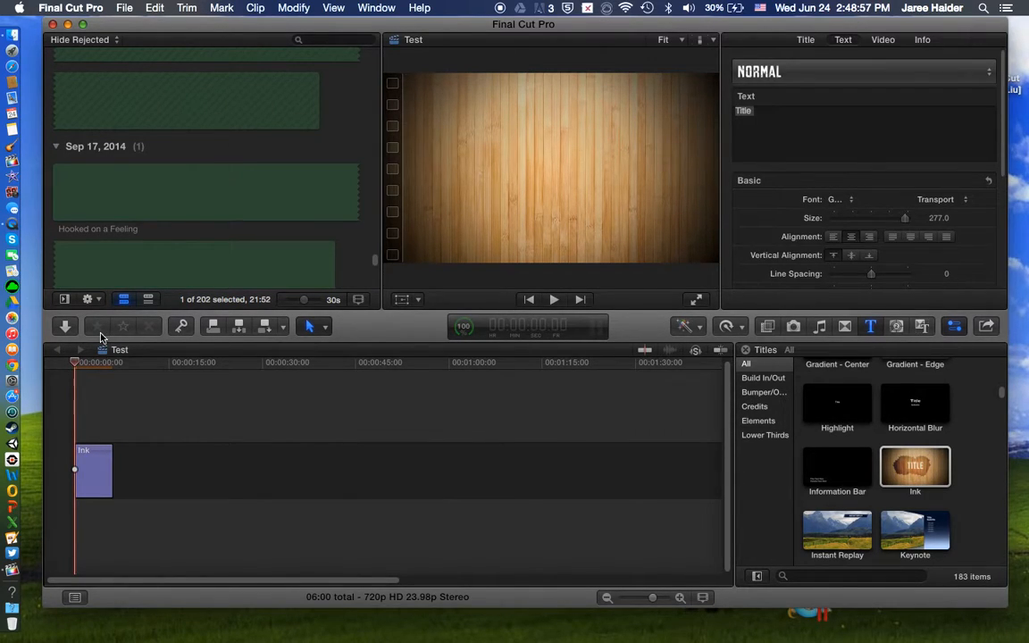
key("space")
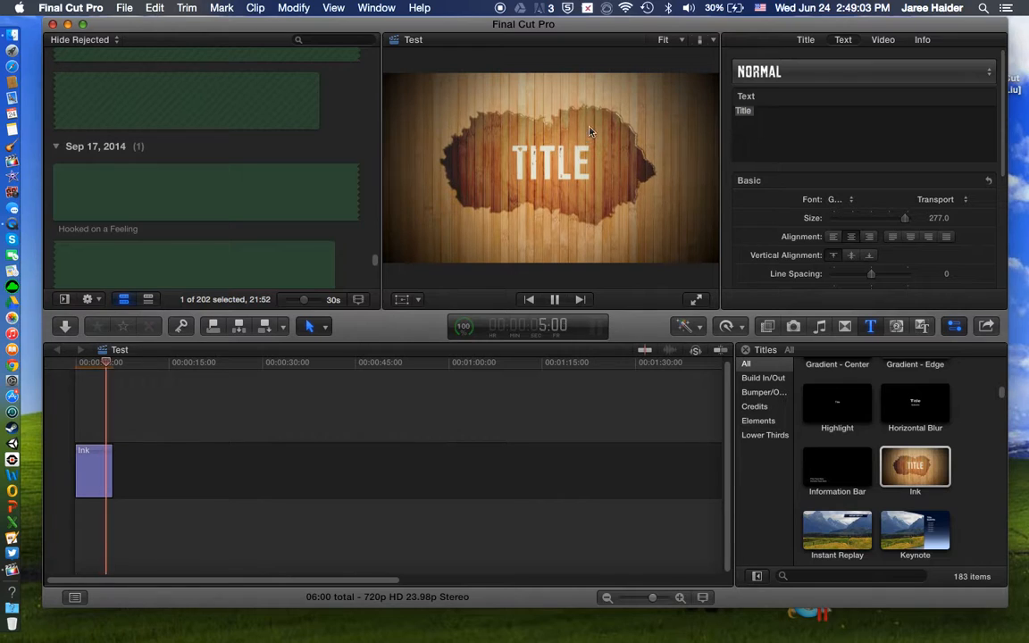
double_click(558, 168)
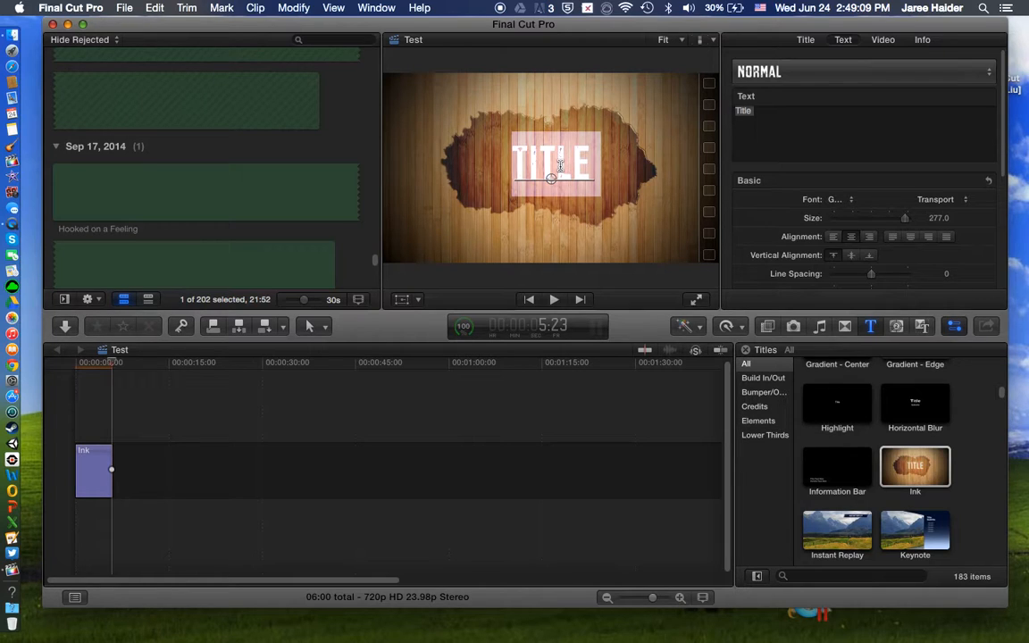
type("boogie")
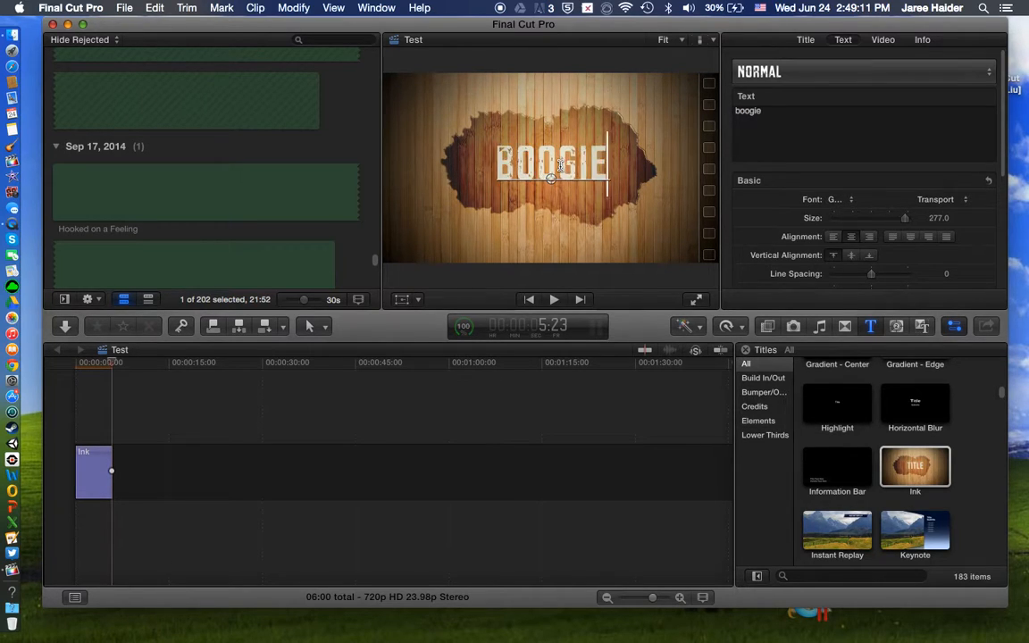
type("123 product")
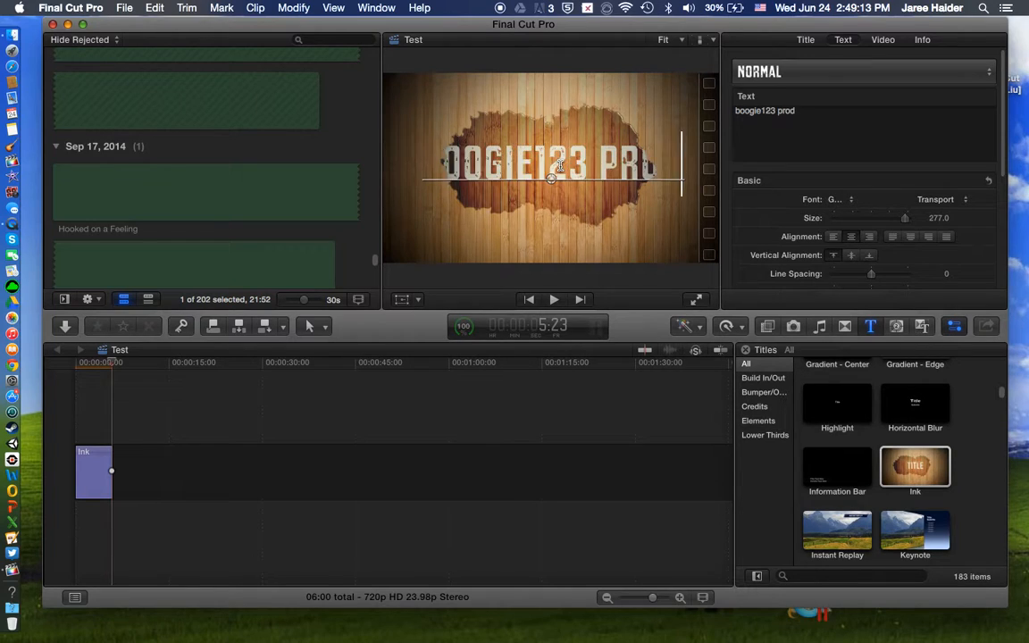
key("BackSpace")
key("BackSpace")
key("BackSpace")
key("BackSpace")
key("BackSpace")
key("BackSpace")
key("BackSpace")
key("BackSpace")
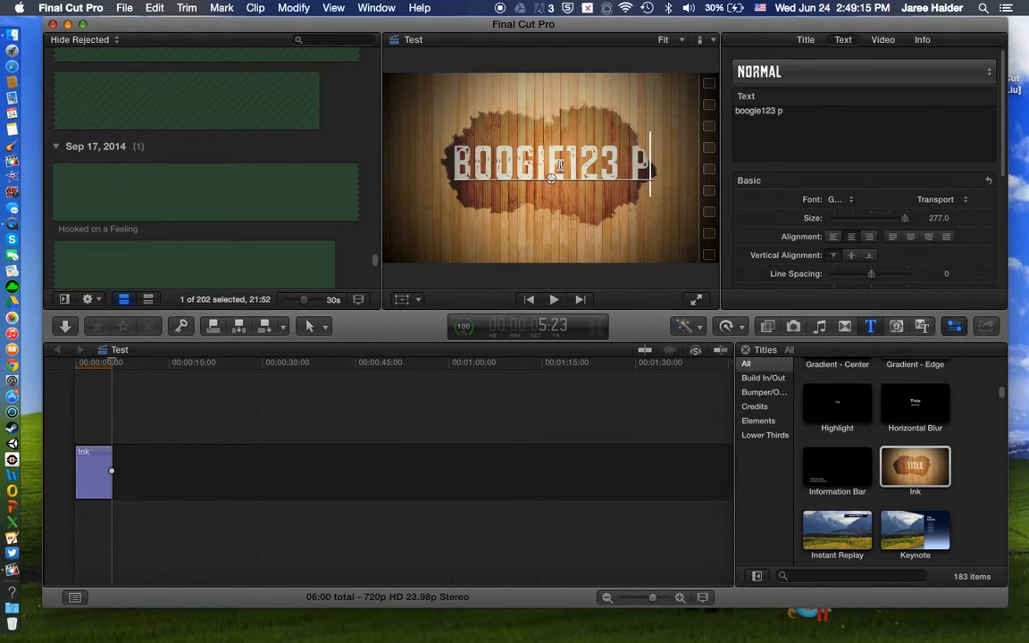
Step: Play back the retitled Ink clip from the start of the timeline
left_click(84, 431)
left_click(72, 434)
key("space")
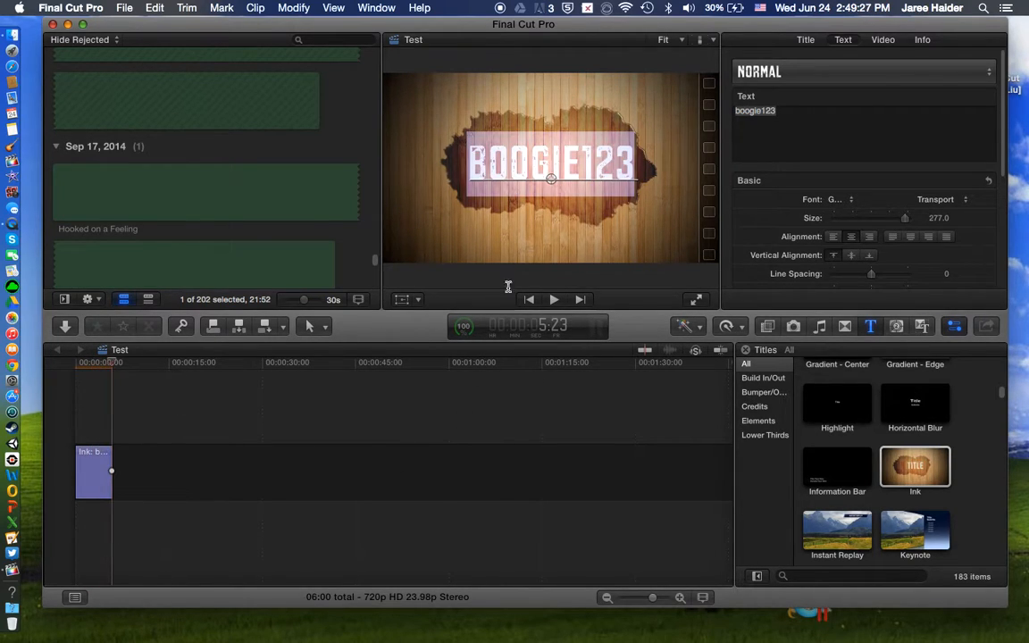
Step: View the generators collection, selecting the Blobs thumbnail, and Beam within the Backgrounds category
scroll(878, 420, "down", 10)
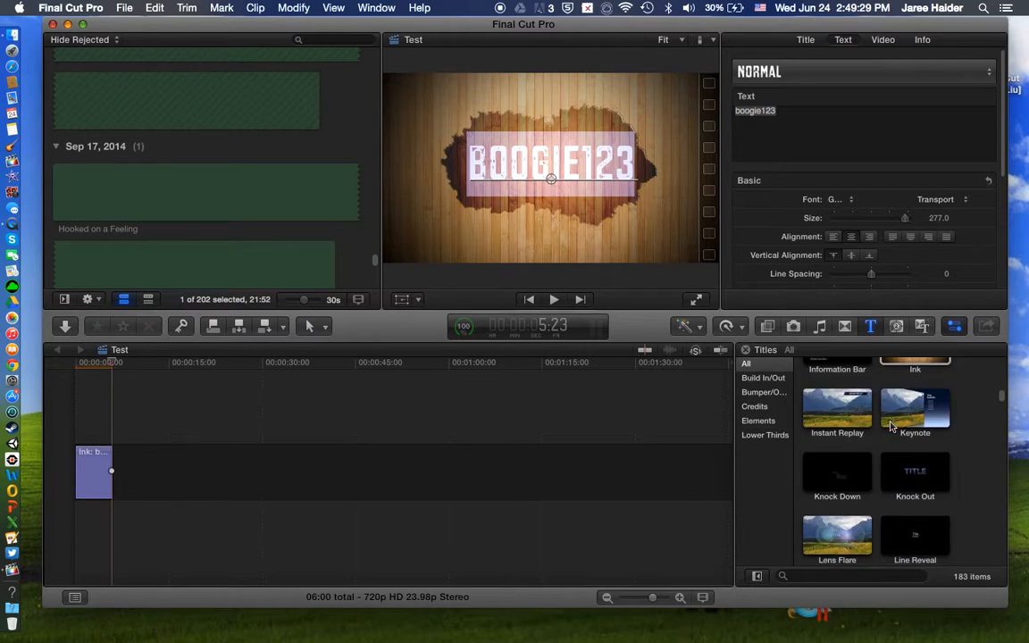
scroll(878, 420, "up", 3)
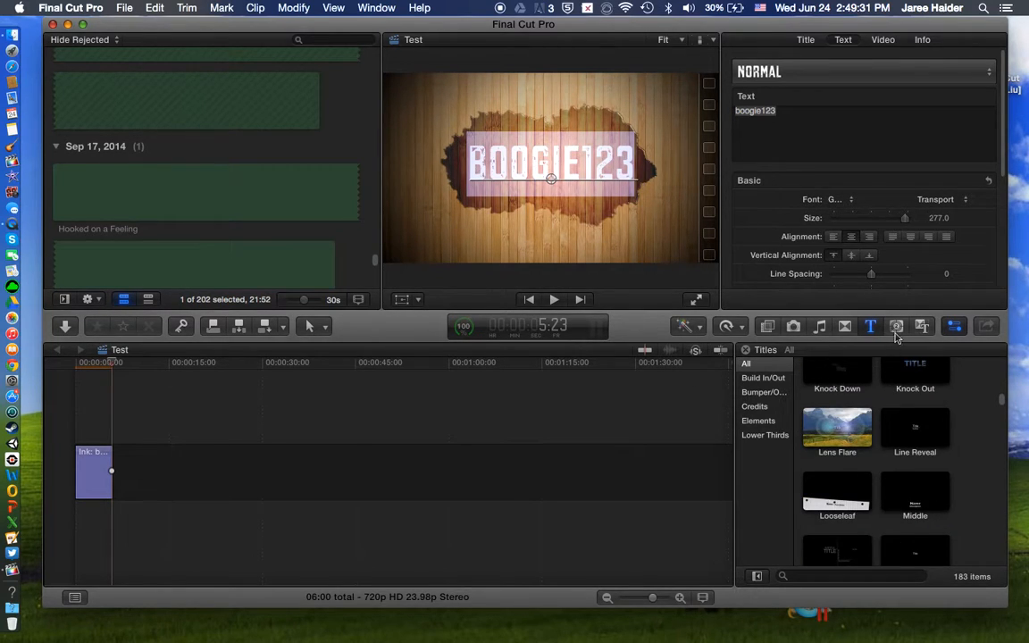
left_click(897, 327)
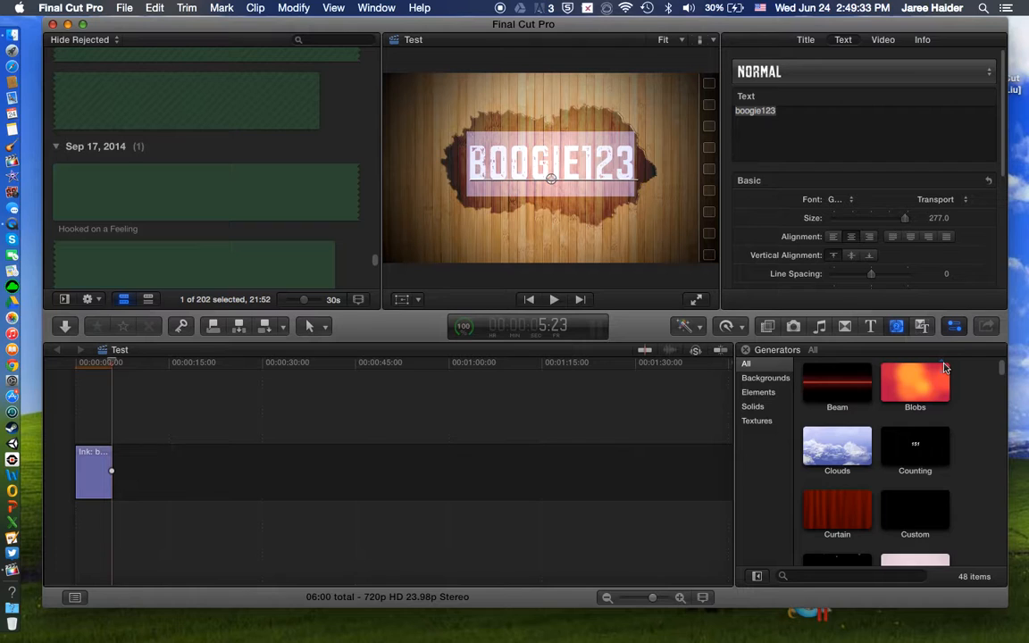
left_click(901, 381)
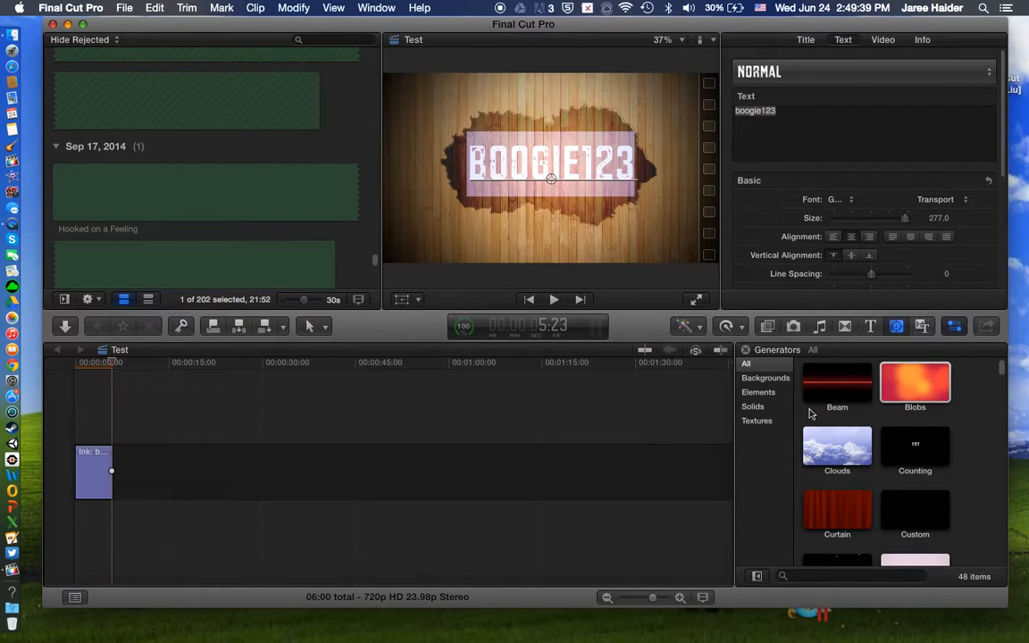
left_click(765, 379)
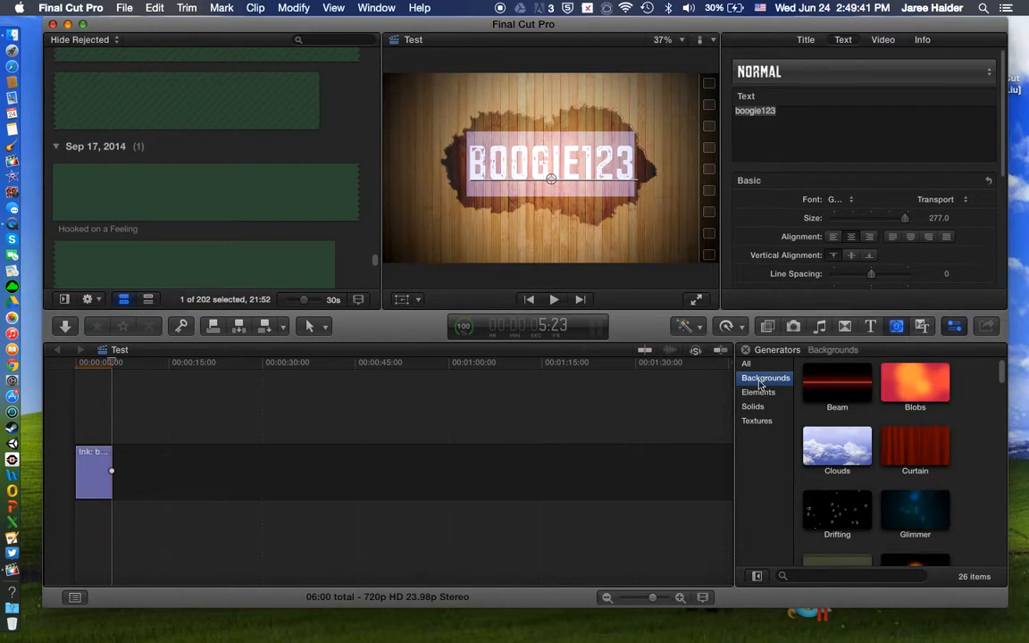
left_click(815, 384)
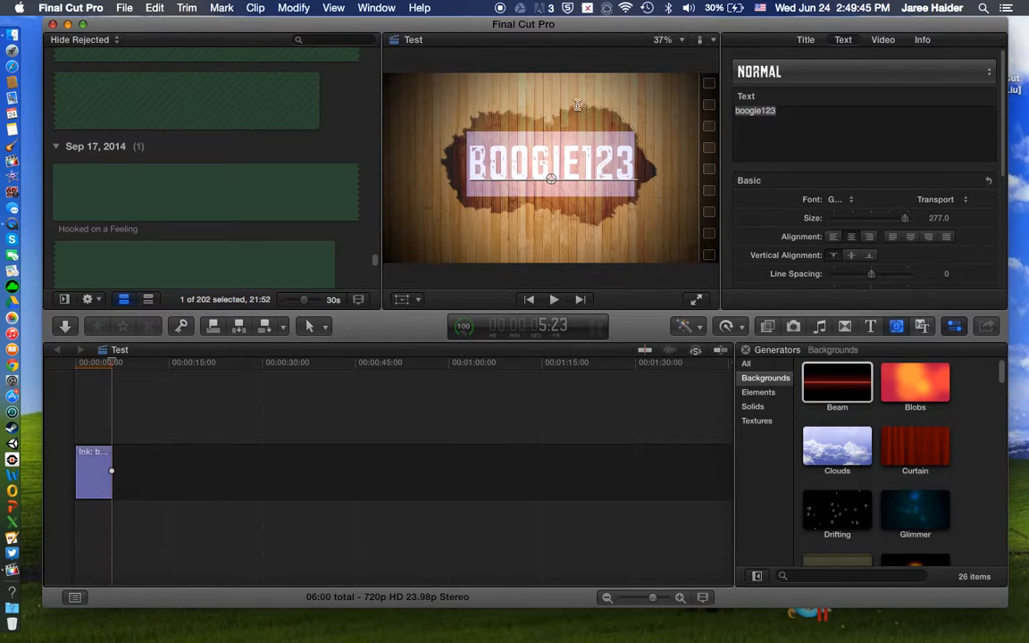
Step: Examine the themes collection, previewing the Arcs and Collage generators and looking through its transitions and titles
left_click(921, 329)
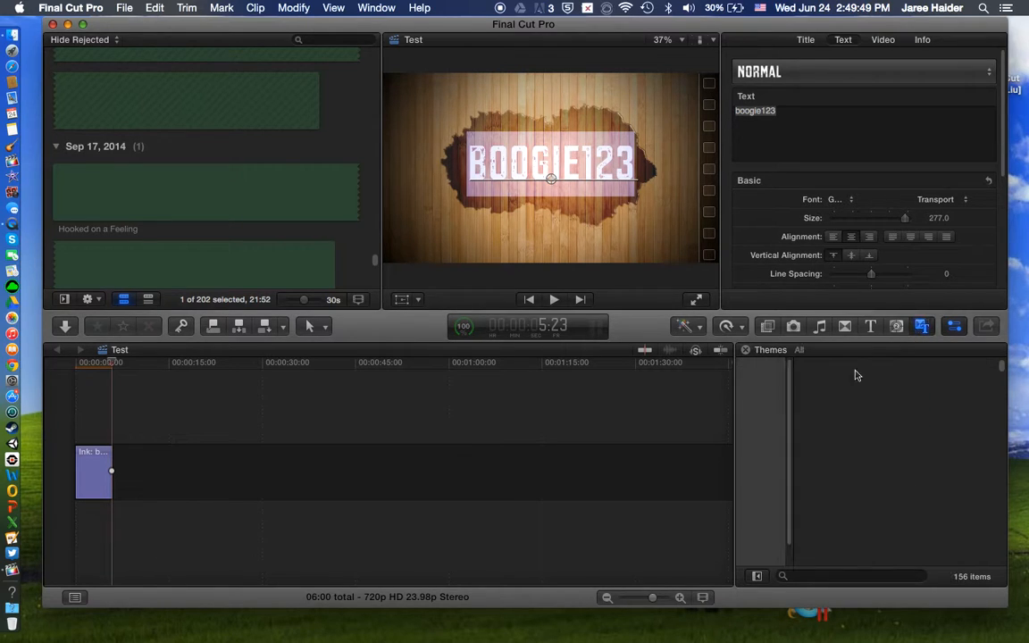
left_click(840, 402)
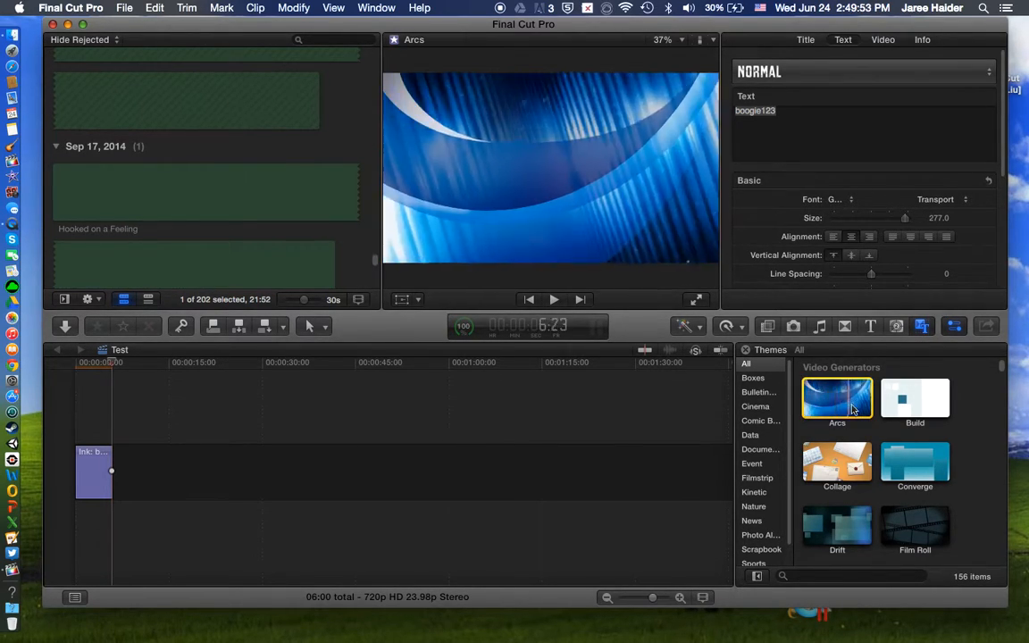
left_click(843, 471)
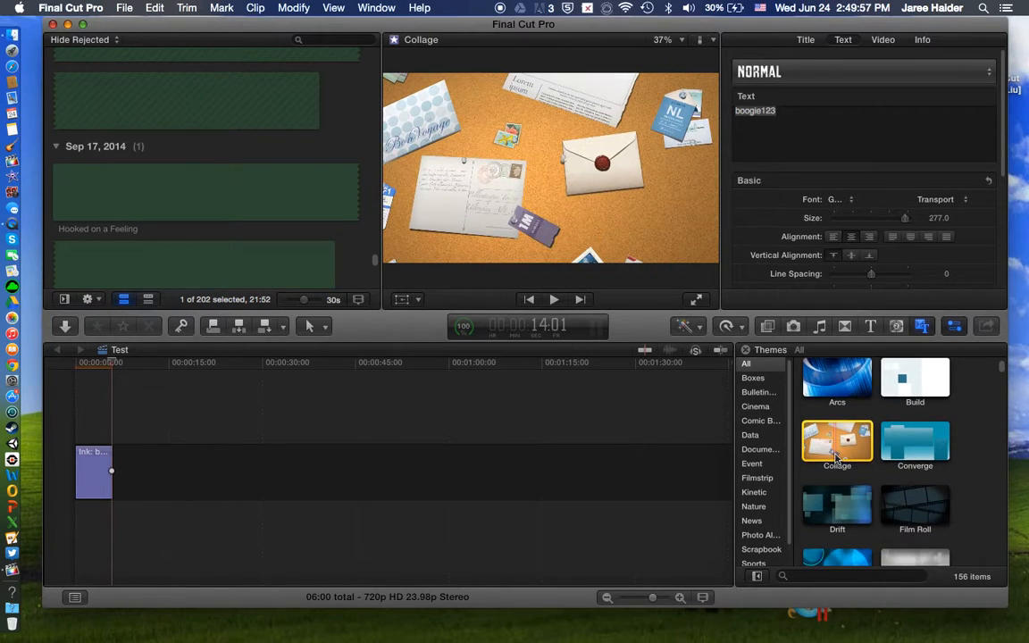
scroll(831, 465, "down", 4)
scroll(827, 470, "down", 5)
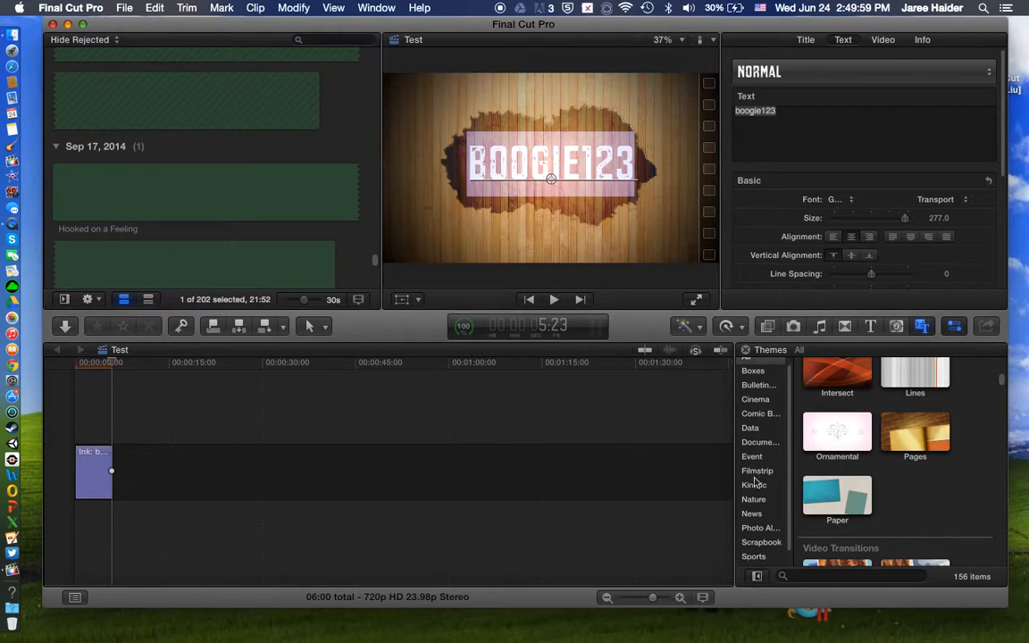
scroll(840, 428, "down", 10)
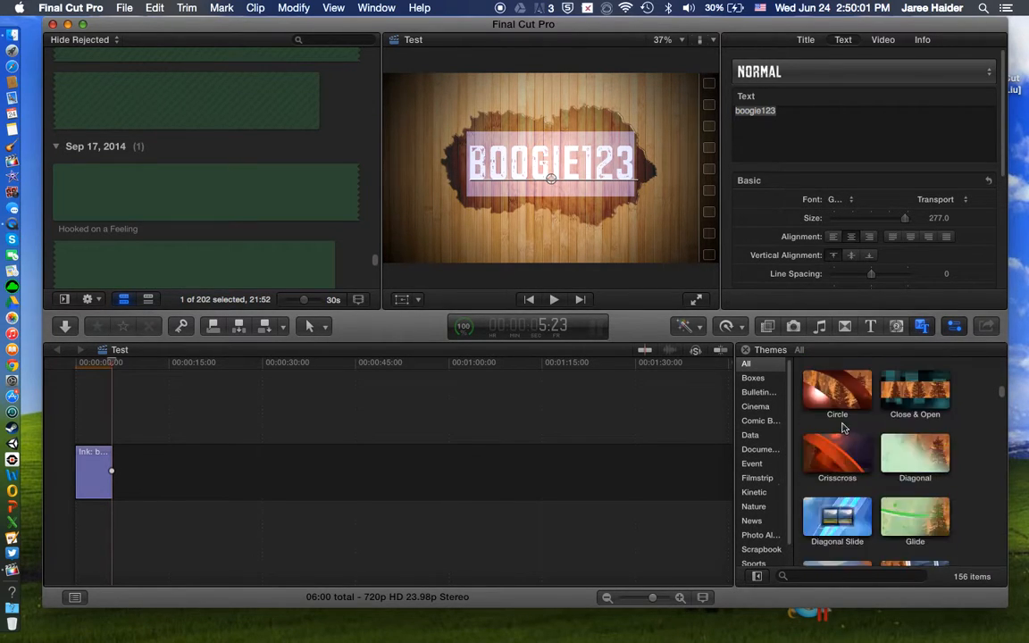
scroll(845, 386, "down", 3)
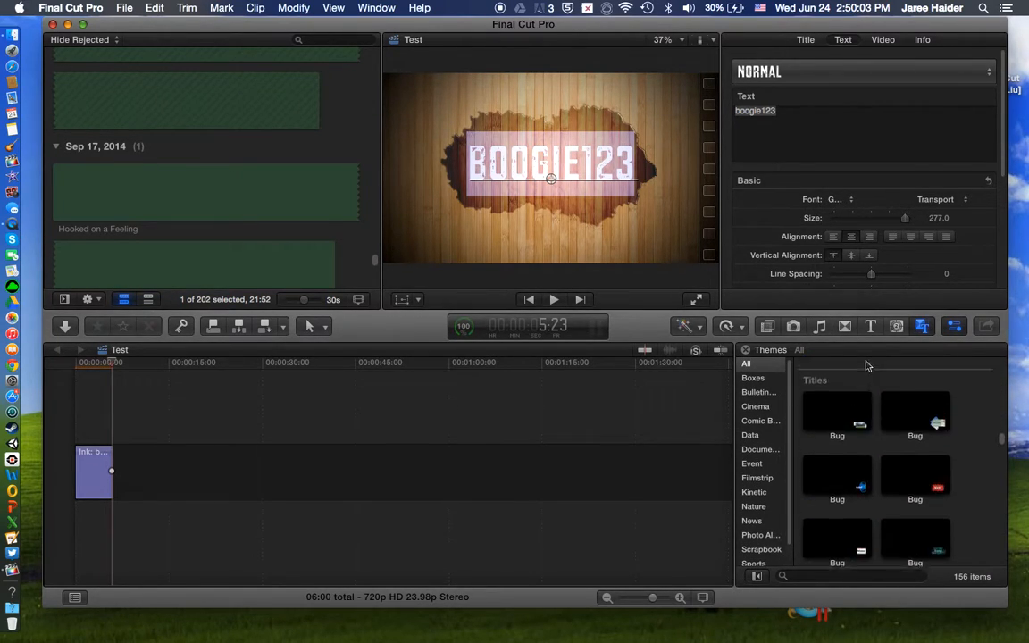
scroll(822, 376, "up", 5)
Step: Return to the titles collection and look further through its styles, selecting the Stamp title
left_click(871, 327)
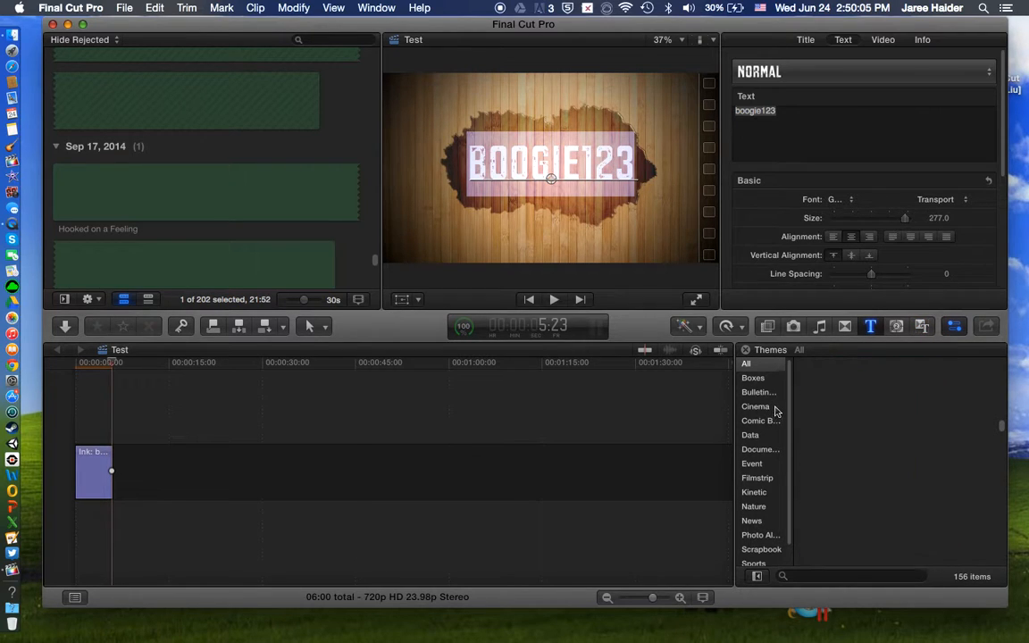
scroll(963, 456, "down", 10)
scroll(972, 435, "down", 10)
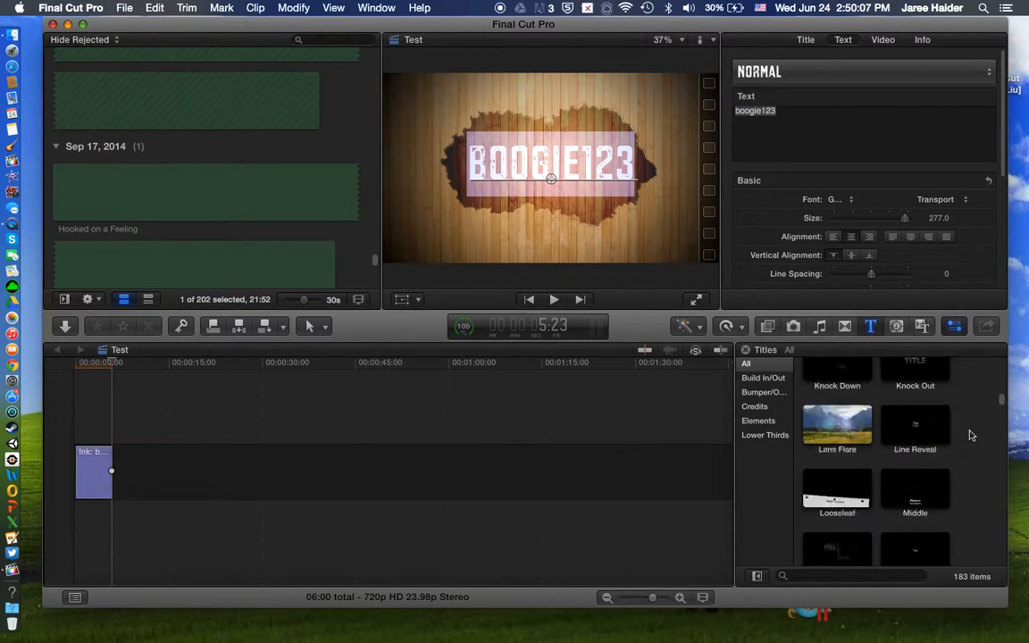
scroll(956, 420, "down", 10)
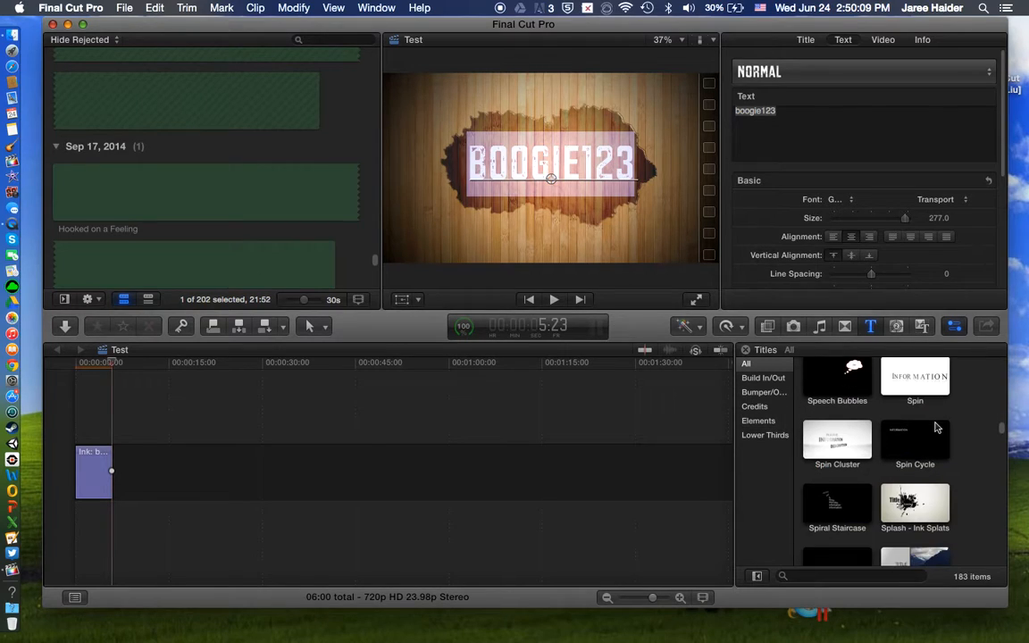
scroll(920, 429, "down", 5)
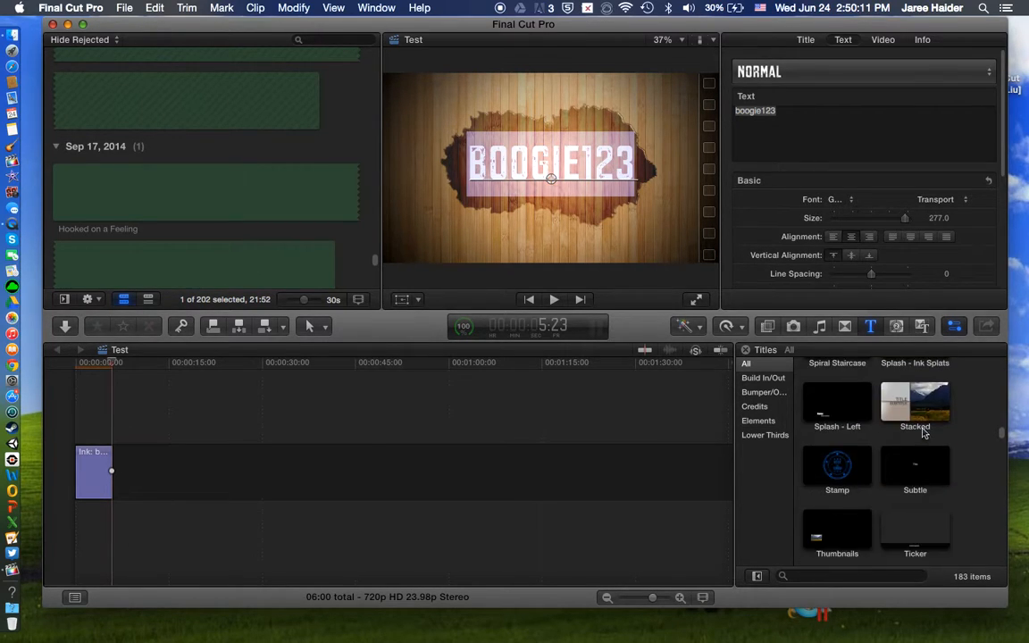
scroll(838, 431, "up", 1)
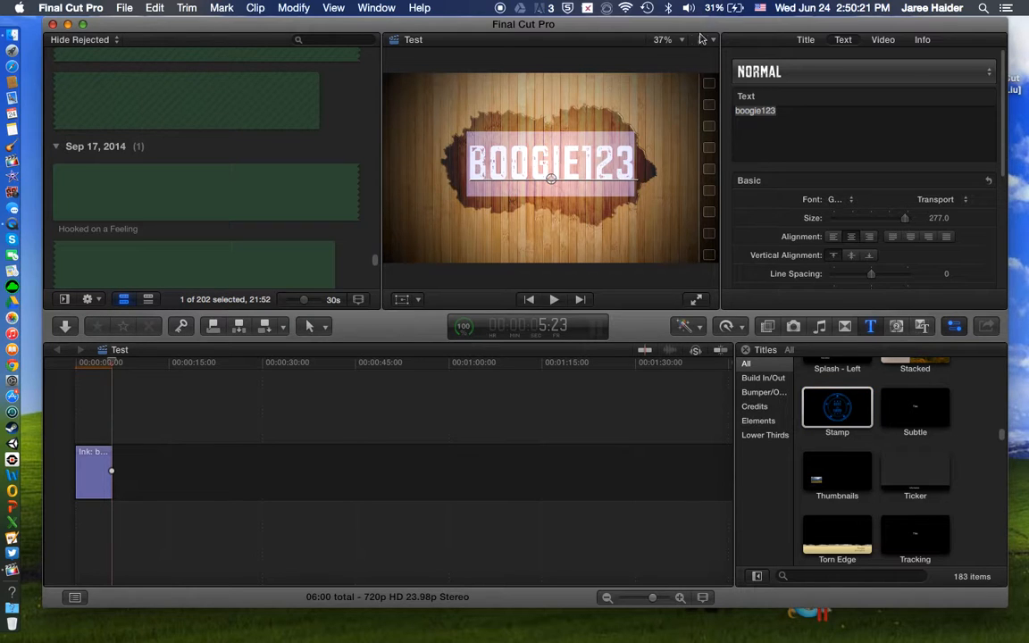
left_click_drag(730, 46, 737, 14)
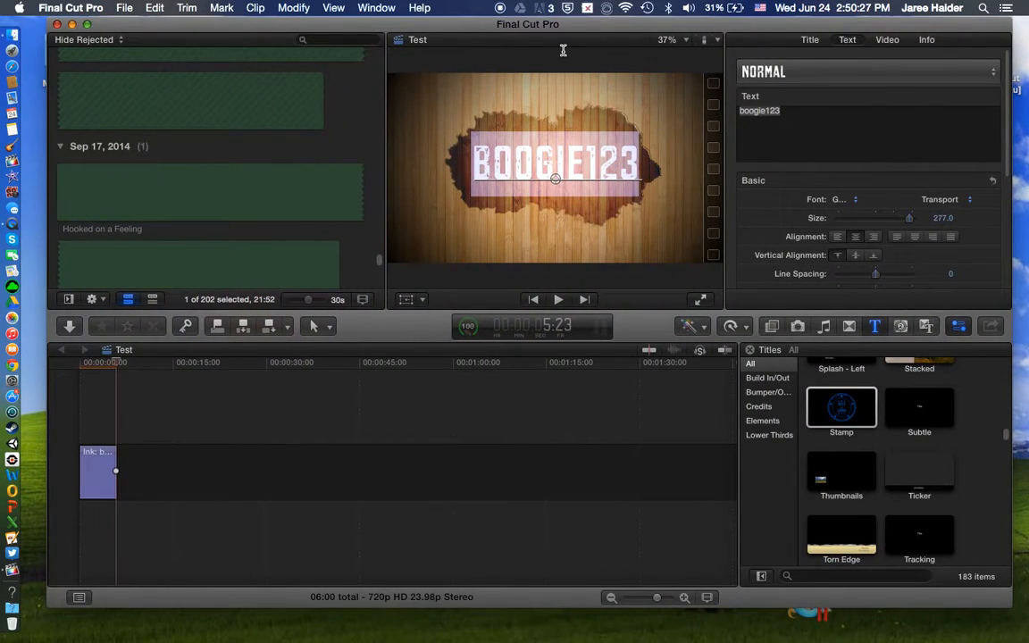
mouse_move(525, 26)
left_mouse_down()
mouse_move(543, 88)
mouse_move(523, 26)
left_mouse_up()
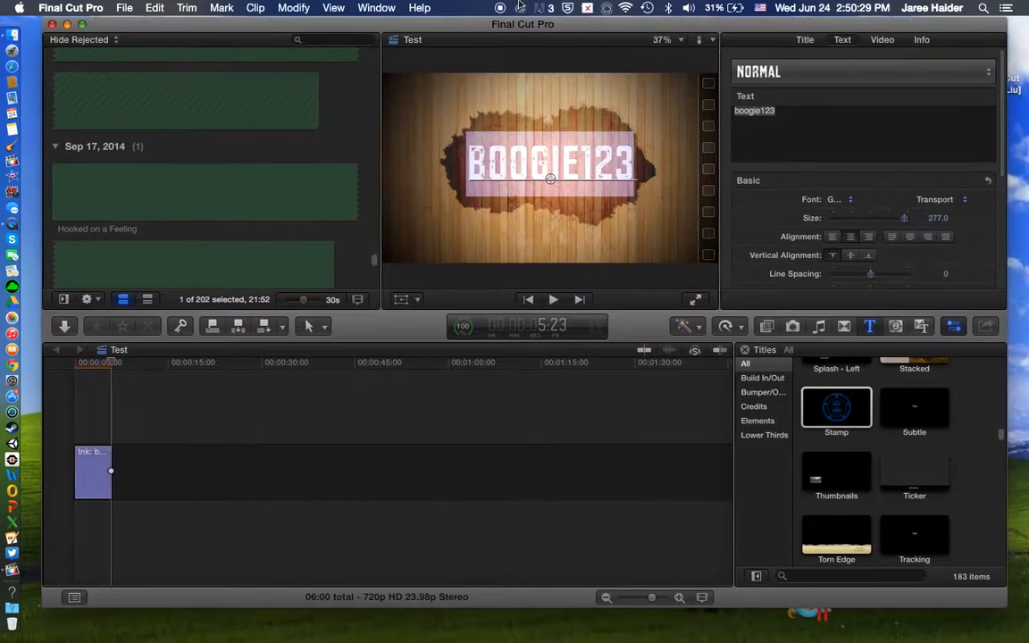
Step: Look through the event's imported clips around the Feb 9, 2015 group
scroll(216, 183, "up", 10)
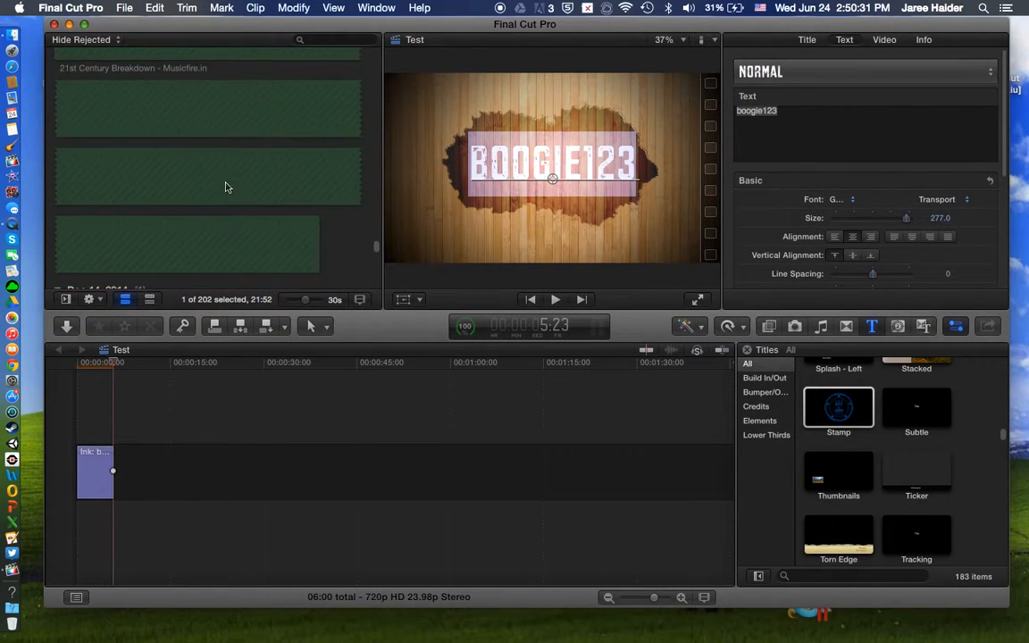
scroll(209, 171, "up", 10)
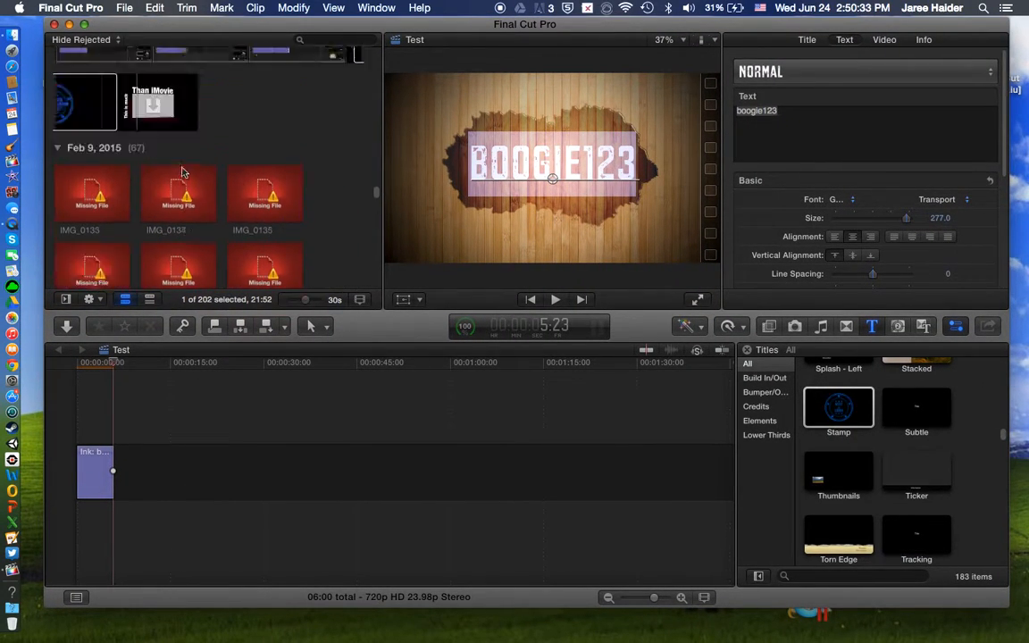
scroll(180, 164, "down", 2)
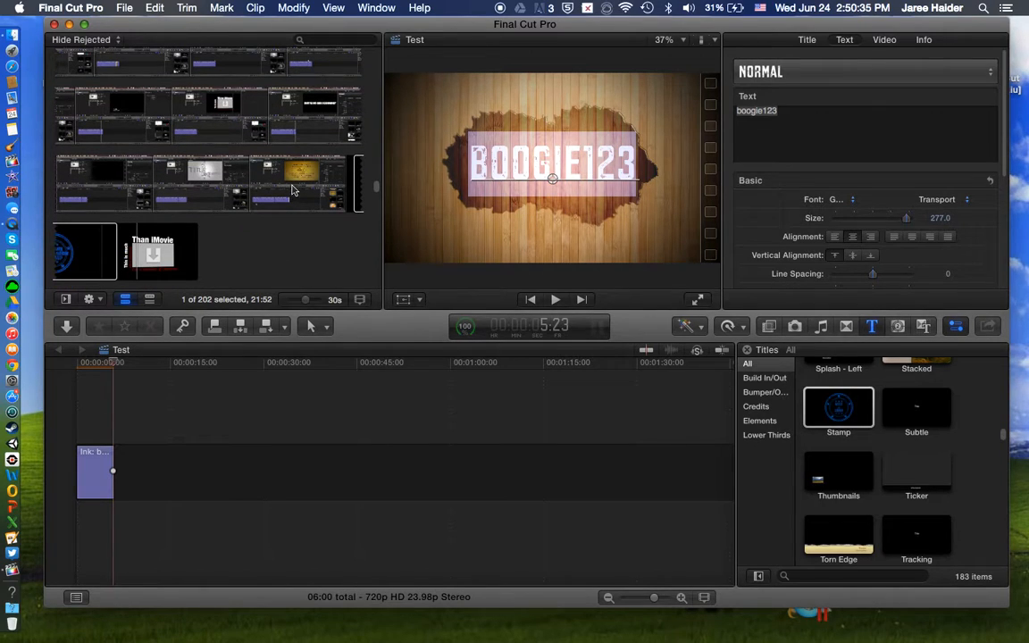
Step: Select about the first 14 minutes of the Apple Final Cut Pro X clip and append it after the Ink title in the timeline
left_click(304, 183)
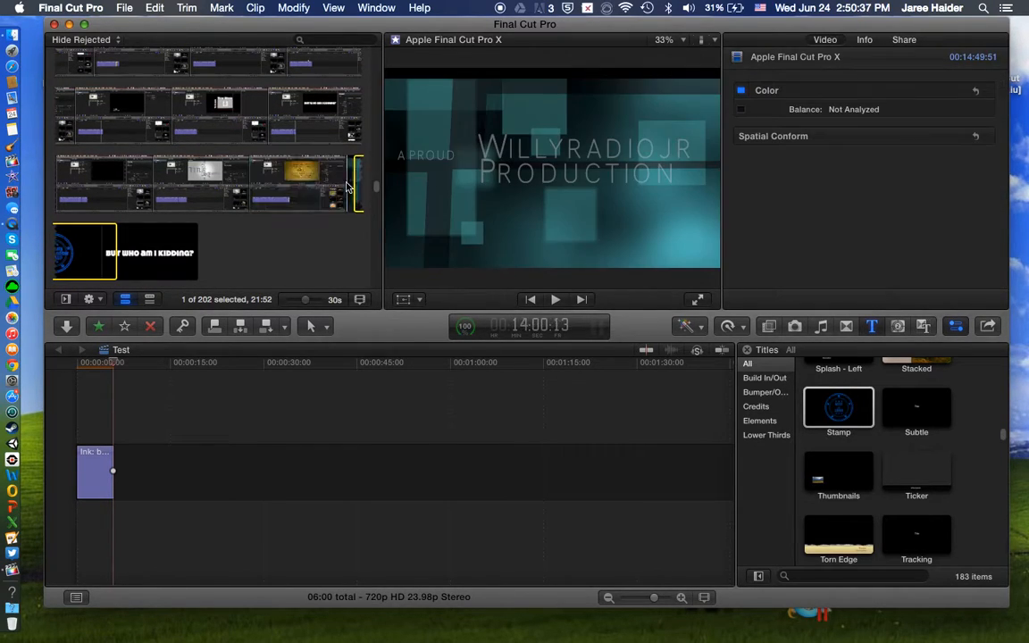
left_click_drag(259, 194, 105, 127)
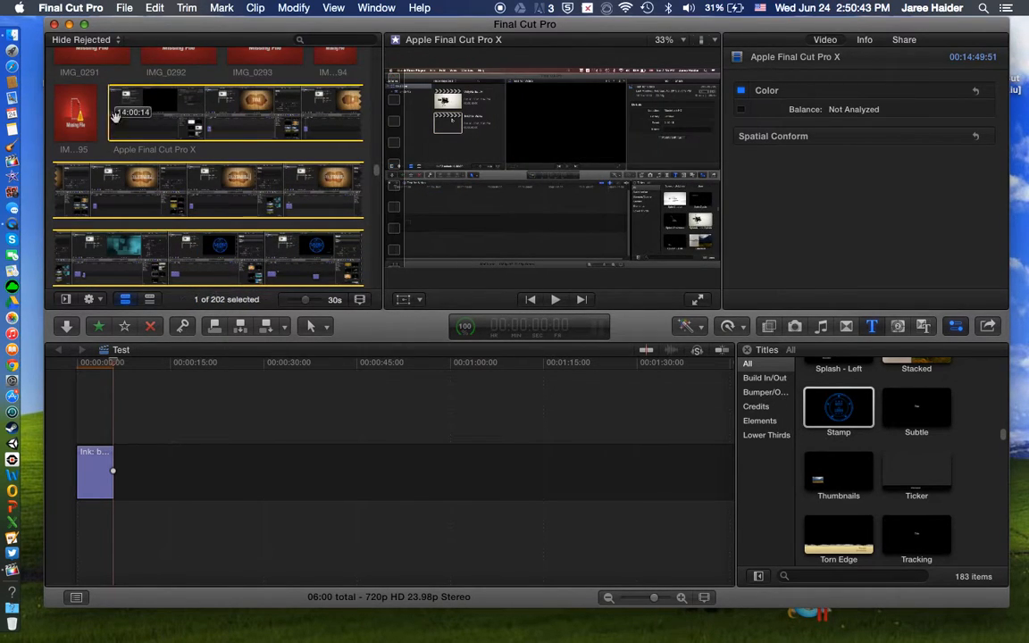
left_click_drag(219, 116, 134, 487)
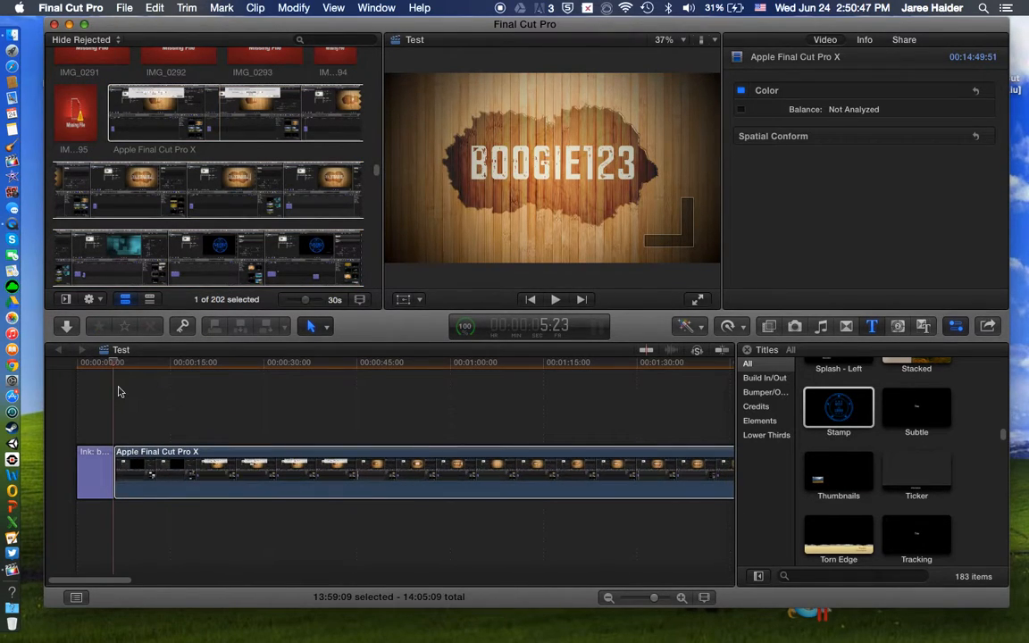
Step: Play the cut from the Ink title into the Apple Final Cut Pro X clip, including a full-screen preview
left_click(118, 410)
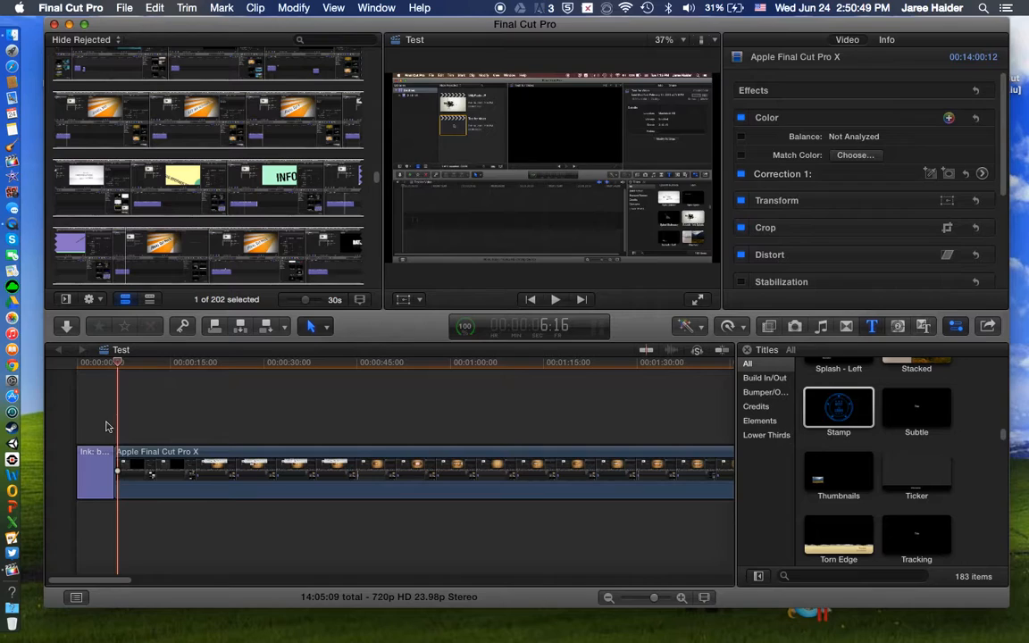
left_click(103, 426)
key("space")
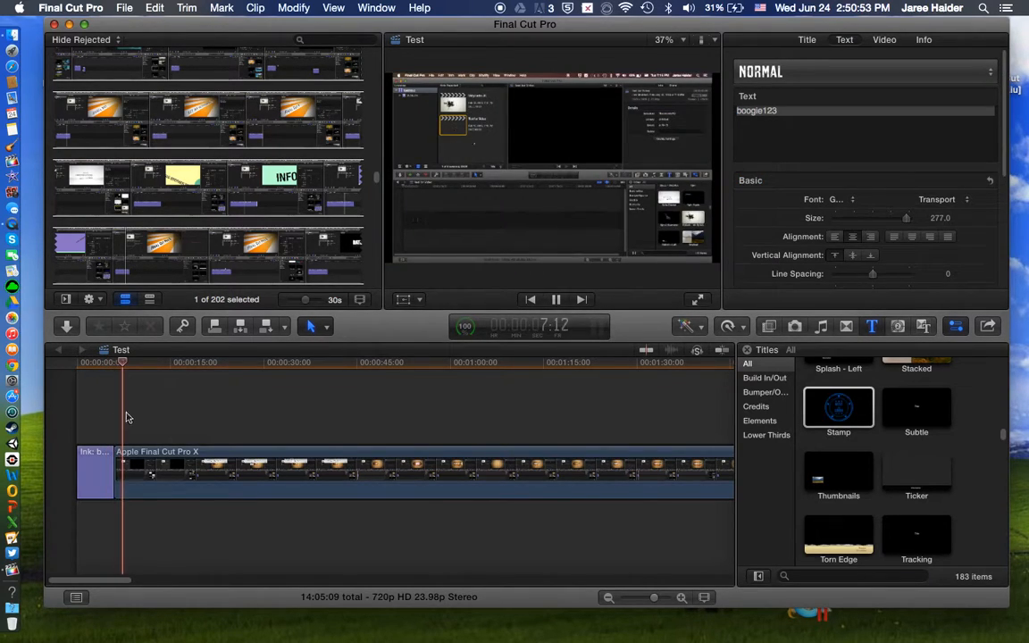
key("space")
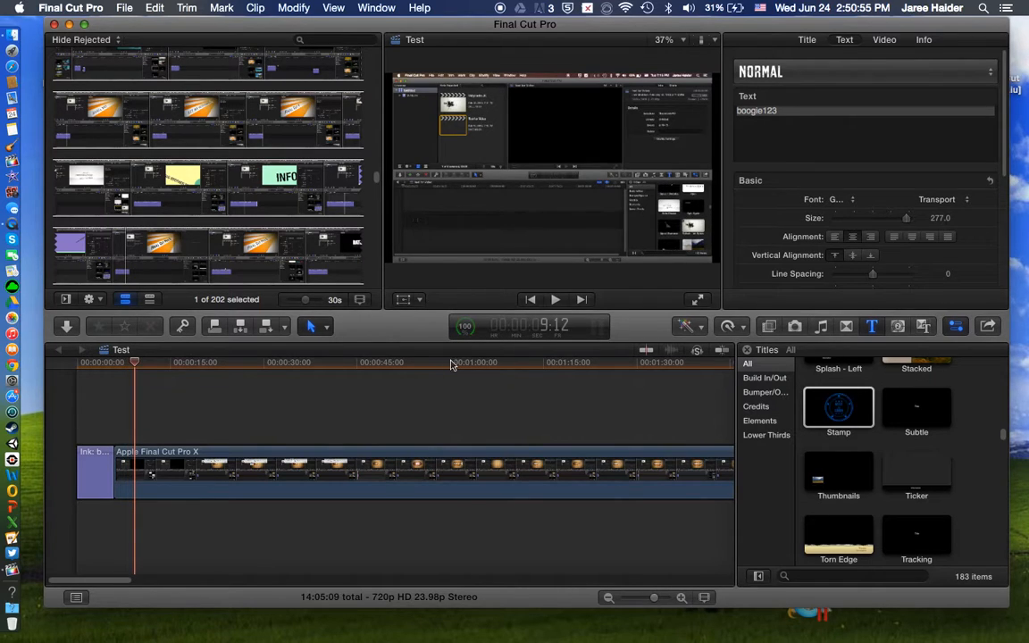
left_click(698, 301)
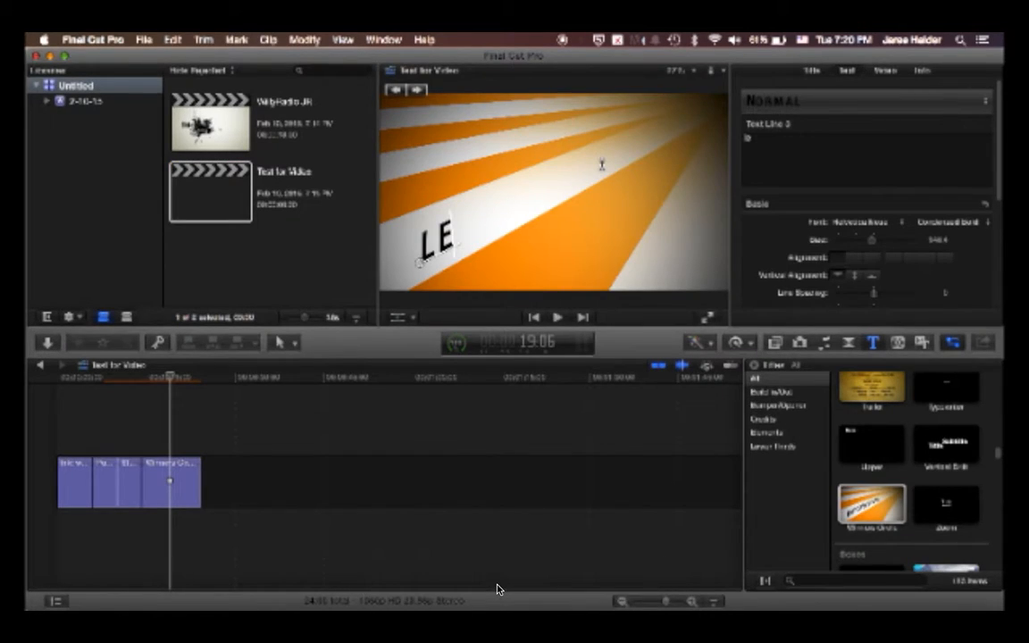
key("Escape")
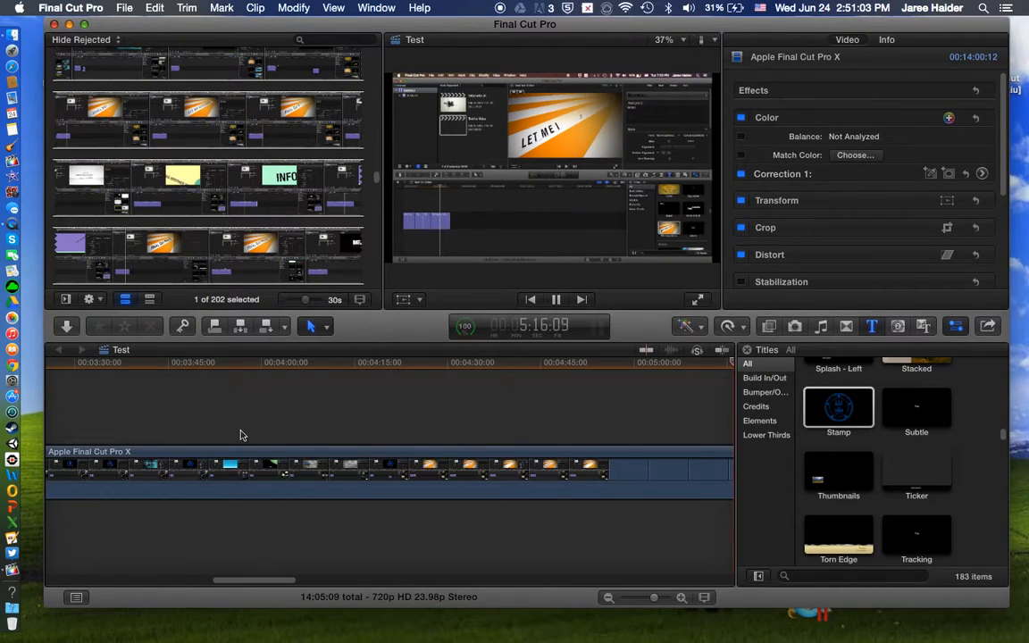
Step: Inspect the timeline to the end of the Apple Final Cut Pro X clip and return to its start at a wider zoom
left_click_drag(286, 581, 595, 581)
scroll(639, 542, "right", 5)
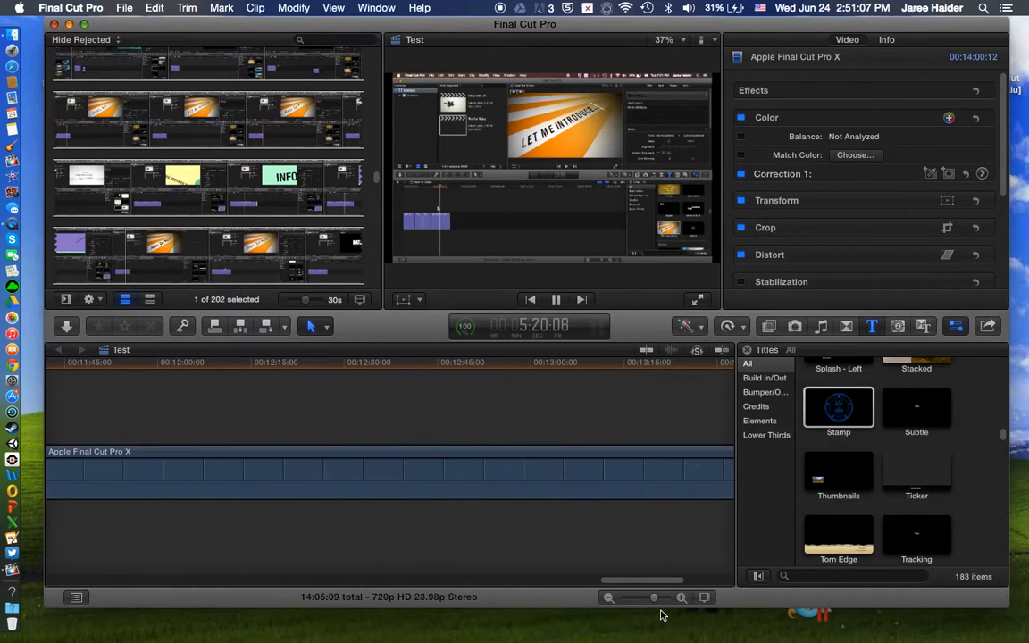
left_click_drag(654, 602, 650, 603)
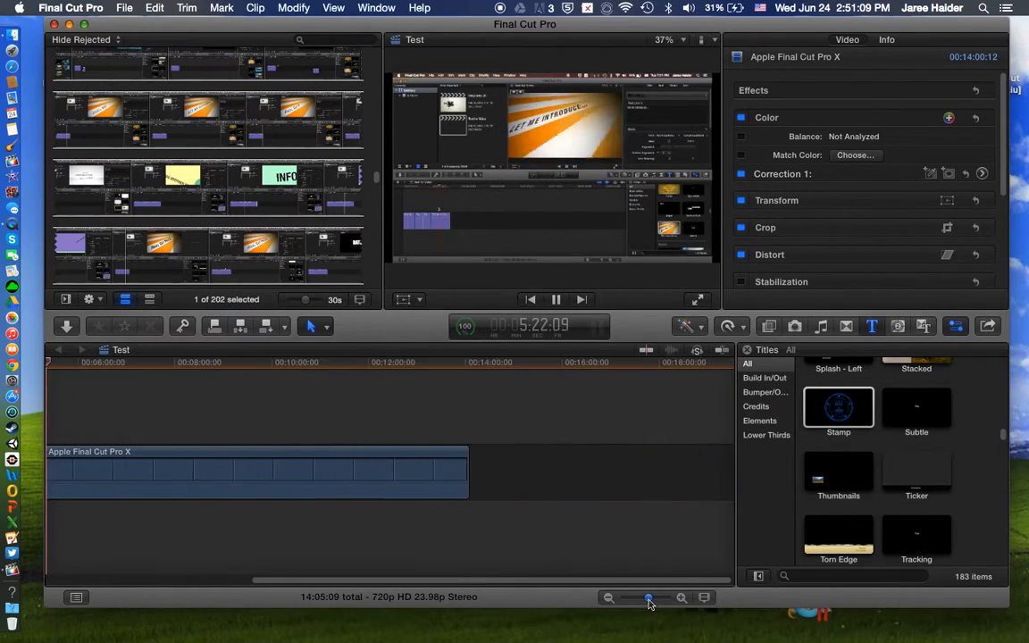
left_click_drag(434, 581, 229, 598)
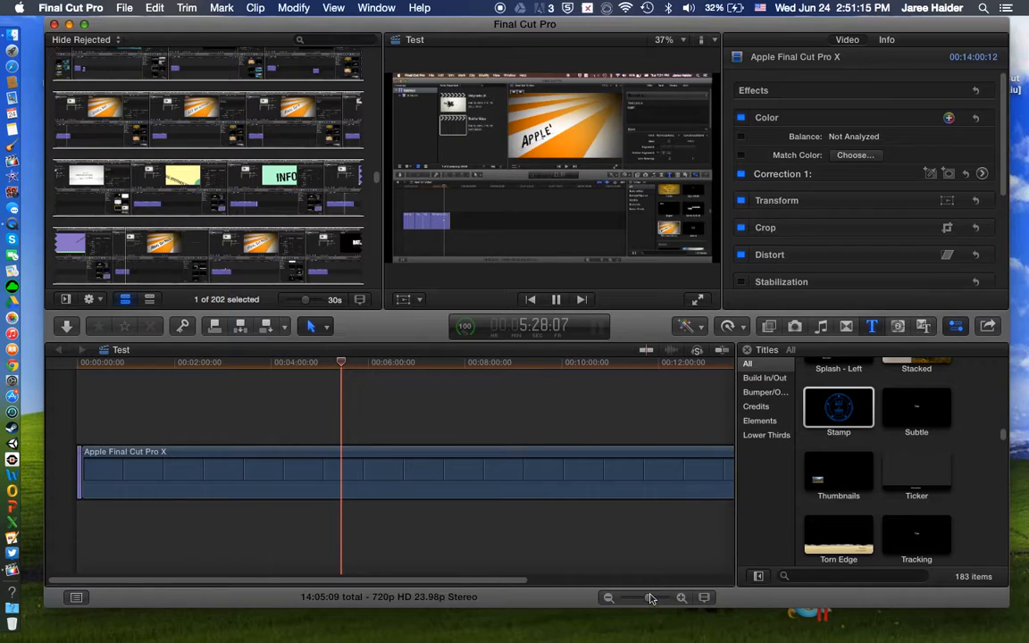
left_click_drag(649, 600, 653, 600)
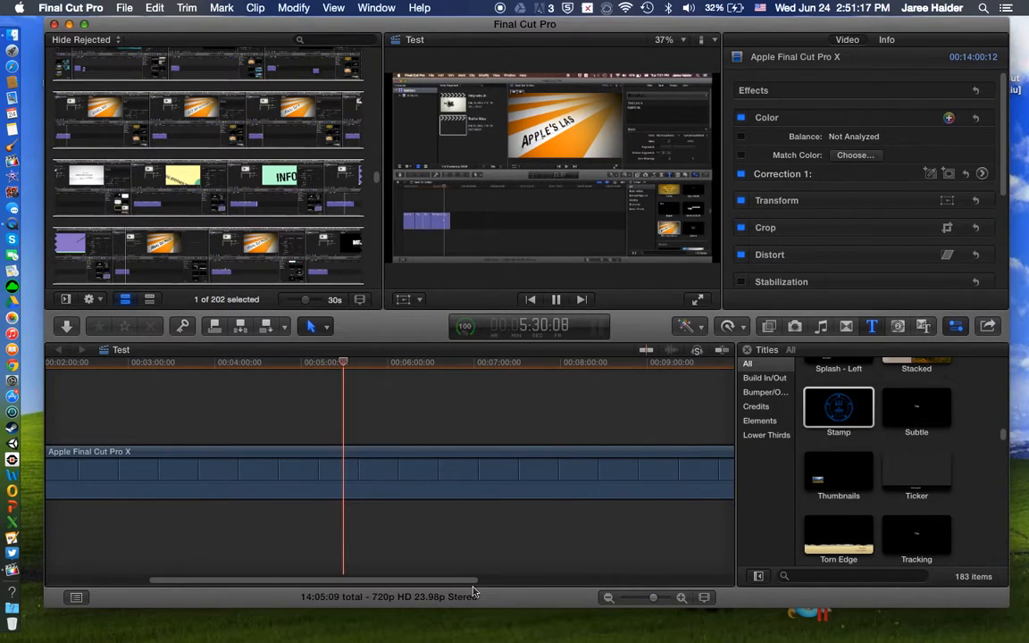
left_click_drag(467, 581, 310, 597)
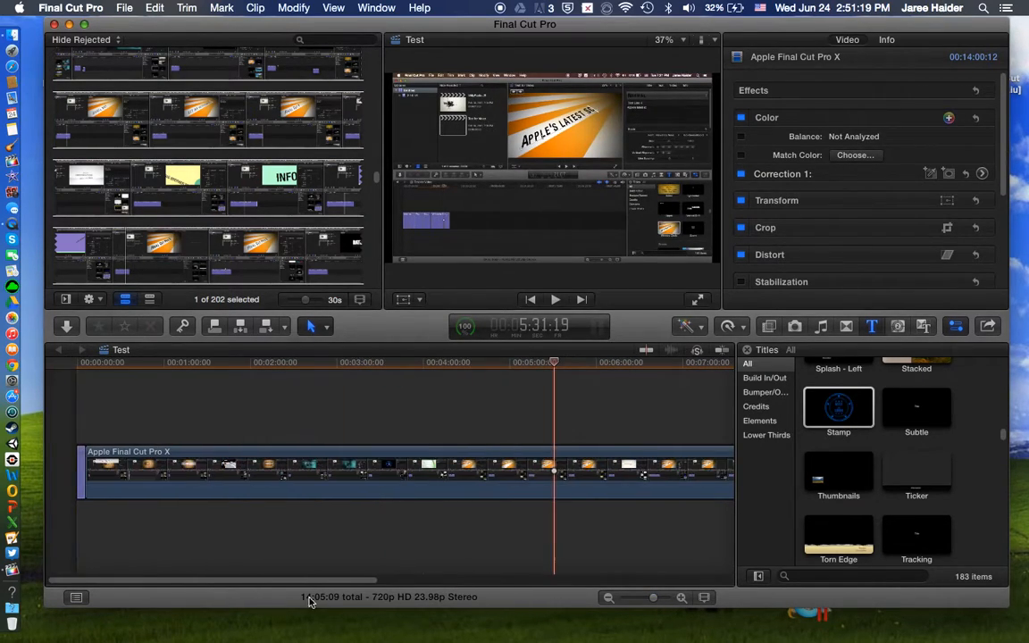
Step: Play the project from the beginning and place the playhead just past the Ink title
left_click(76, 433)
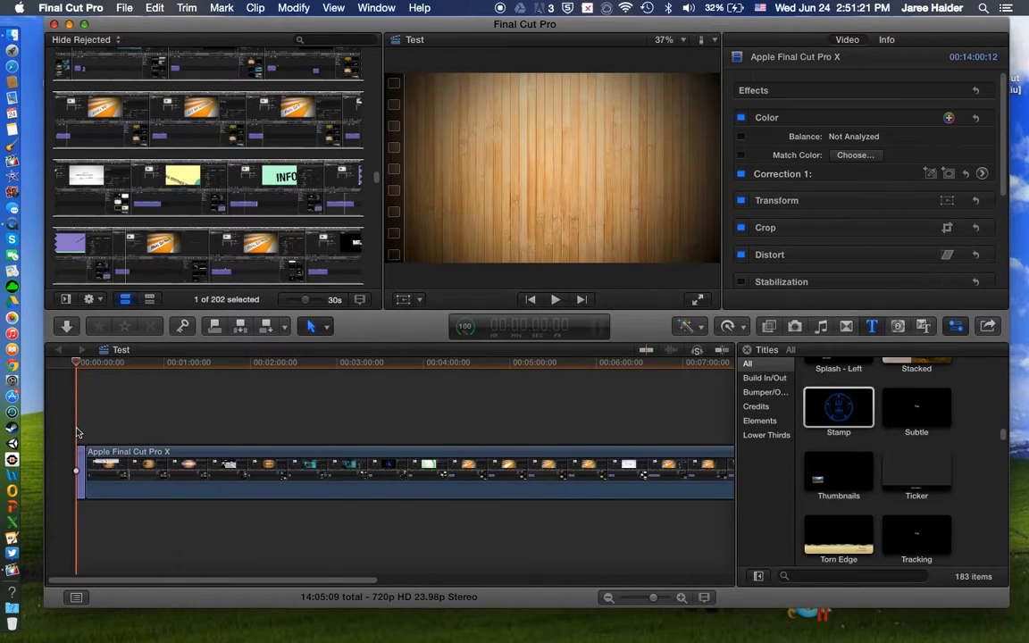
key("space")
key("space")
left_click(117, 411)
left_click(87, 401)
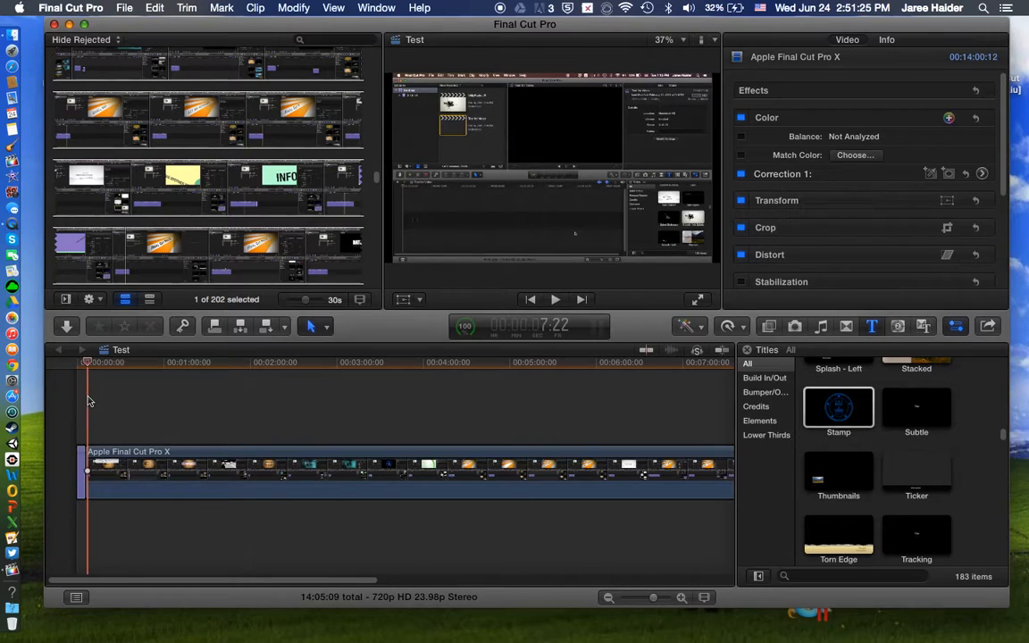
Step: Connect two Basic Title clips above the start of the Apple Final Cut Pro X clip
scroll(871, 464, "up", 2)
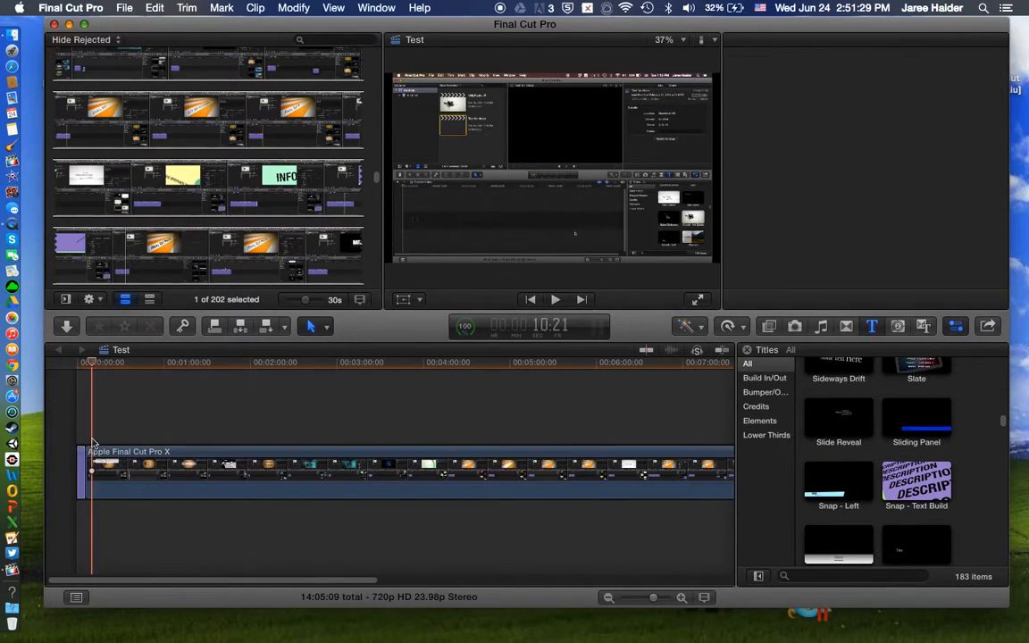
scroll(853, 402, "up", 10)
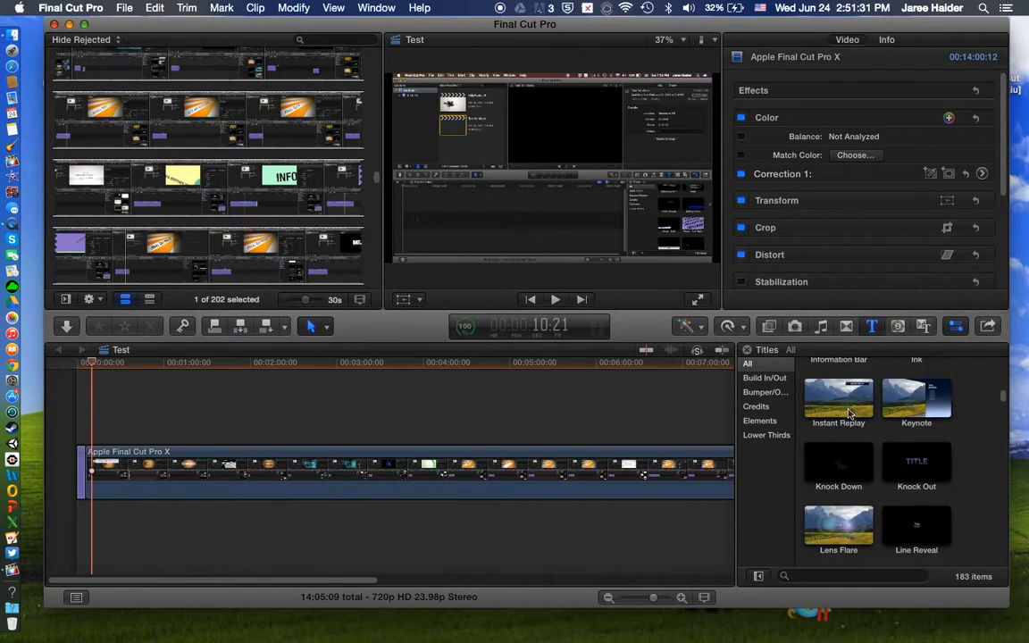
scroll(844, 416, "up", 10)
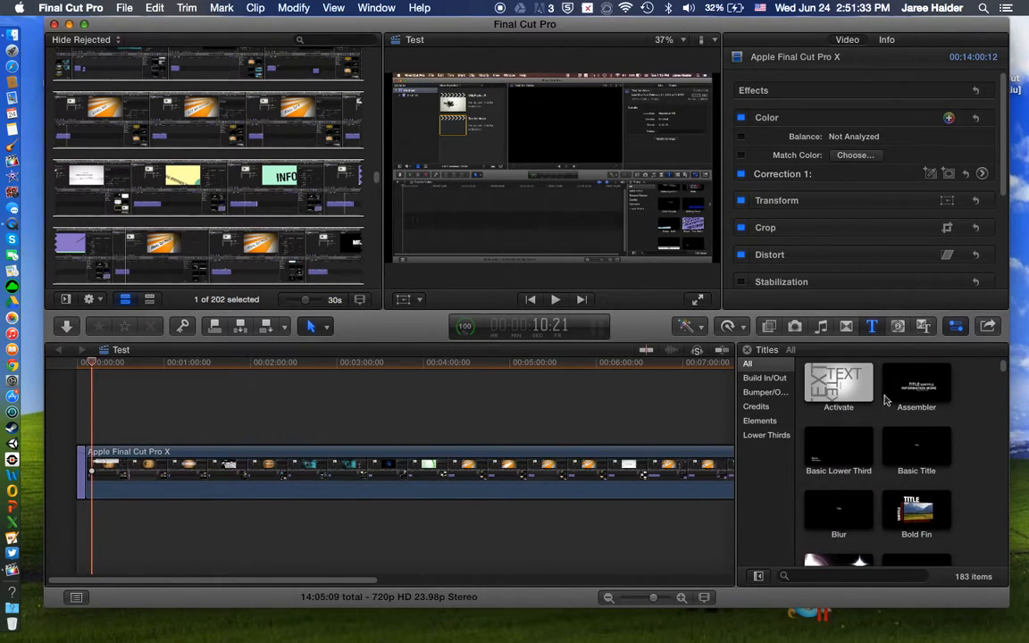
left_click(915, 387)
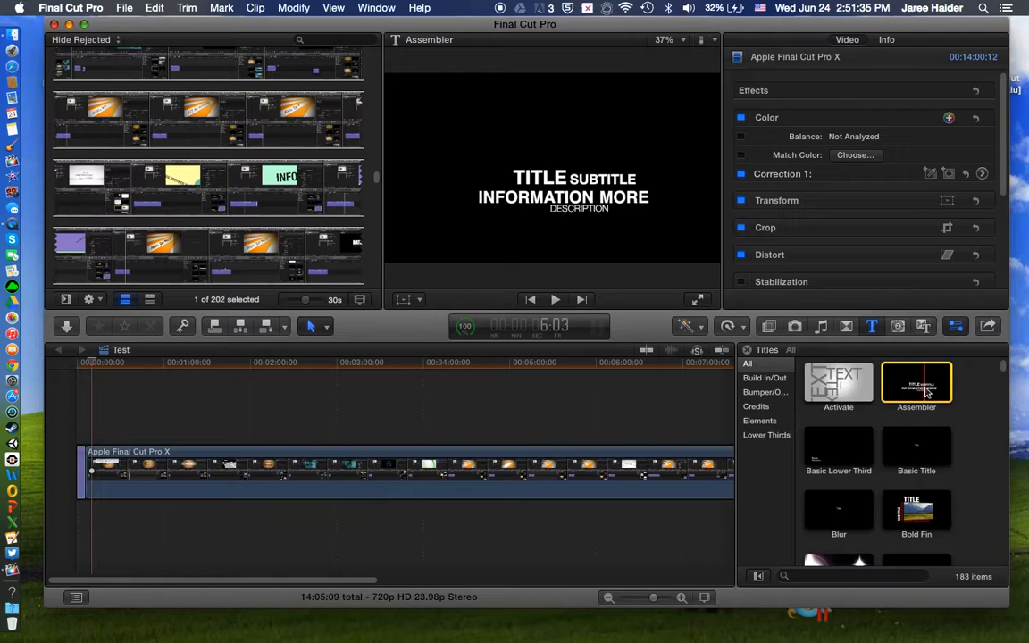
left_click(915, 449)
key("q")
key("q")
left_click_drag(921, 449, 594, 588)
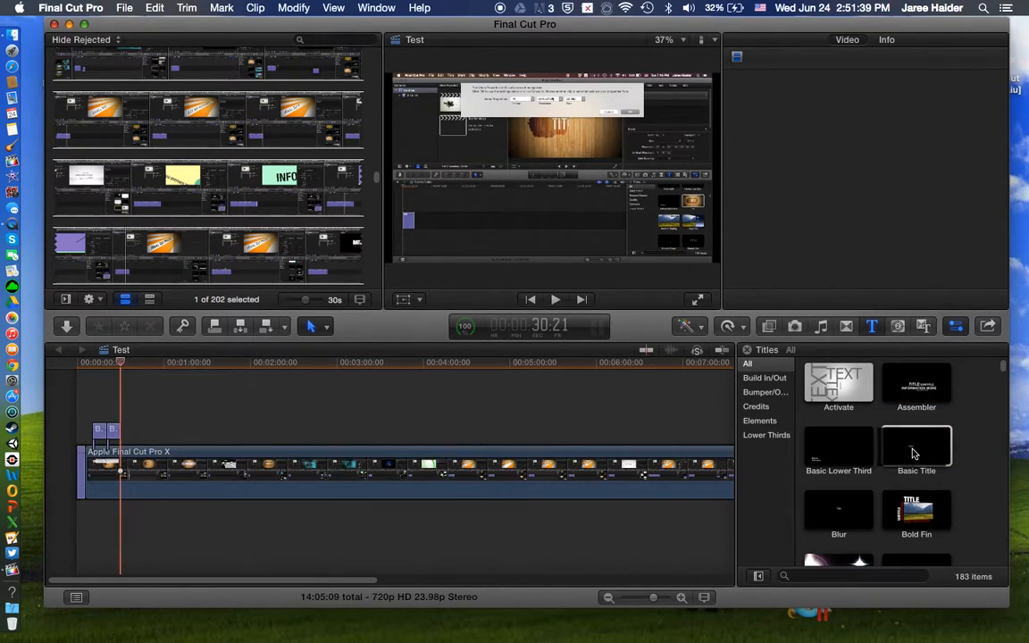
Step: Connect a Basic Lower Third title above the video clip, directly after the two Basic Title clips
left_click(816, 452)
left_click_drag(830, 449, 123, 432)
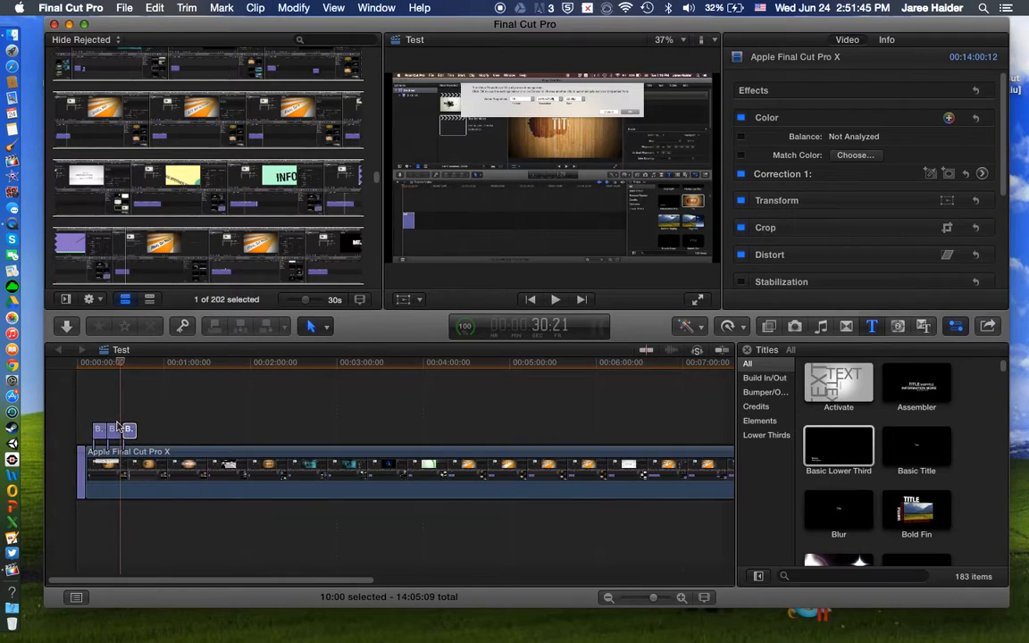
Step: Check the connected titles over the video and delete the two Basic Title clips
left_click(112, 414)
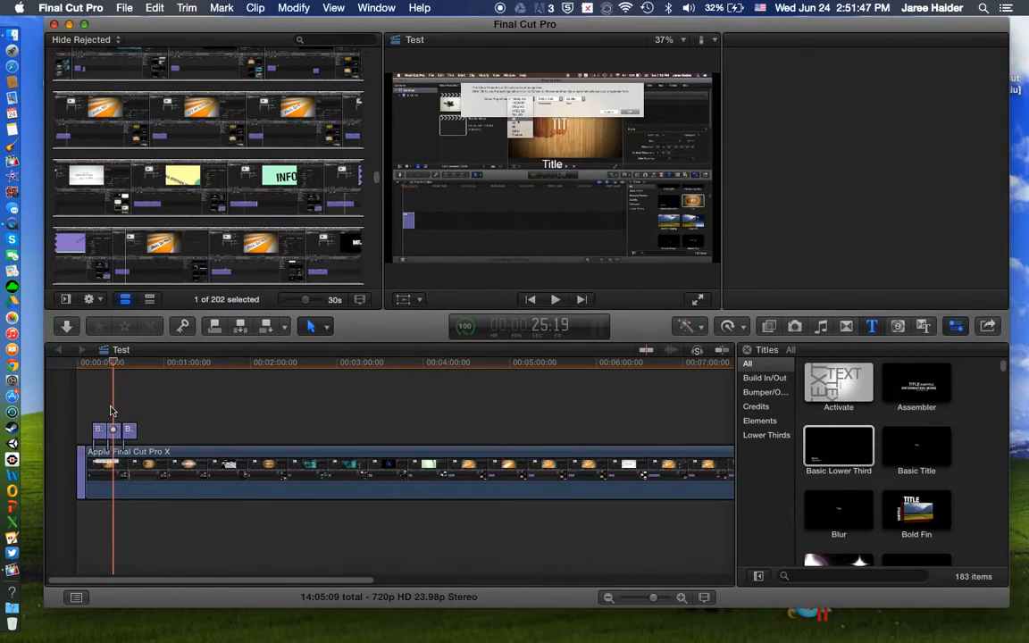
left_click(99, 431)
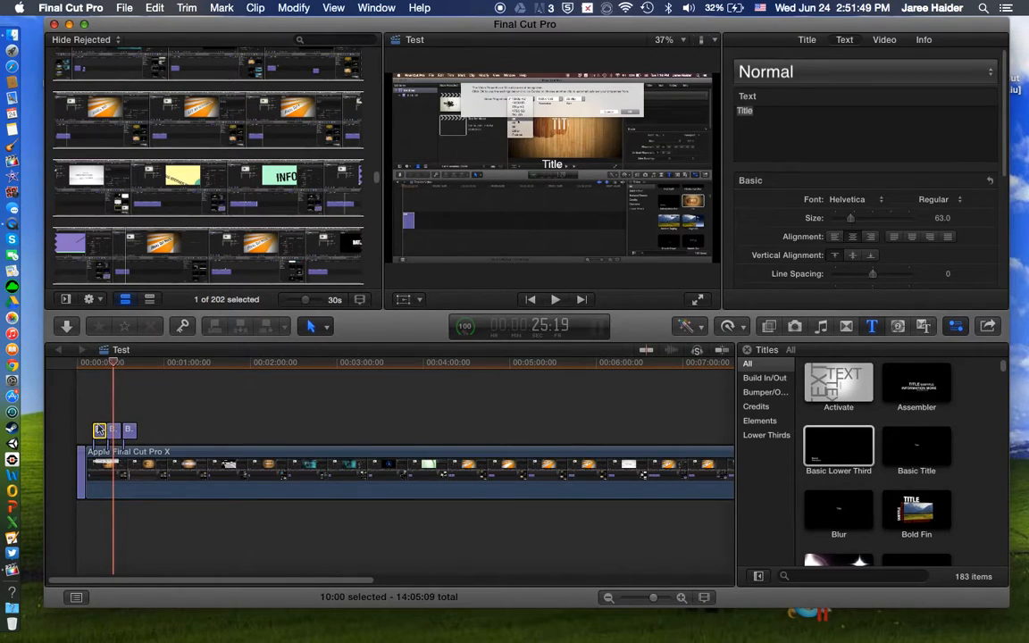
left_click(99, 412)
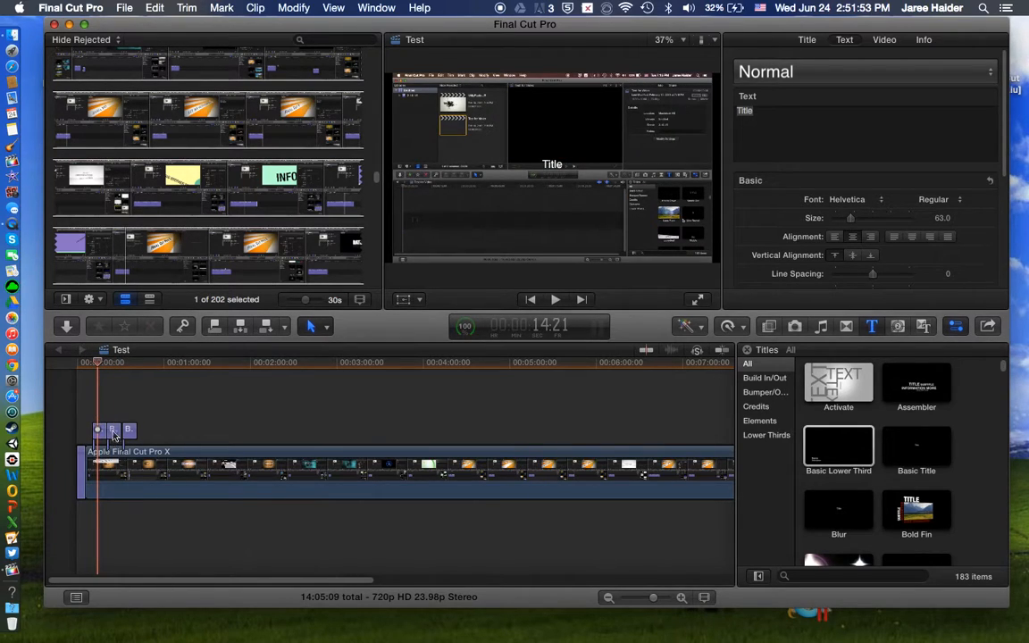
left_click(114, 431)
key("Delete")
left_click(99, 432)
key("Delete")
Step: Move the Basic Lower Third title earlier to the start of the video clip, playing the opening to check its timing
left_click_drag(129, 432, 100, 431)
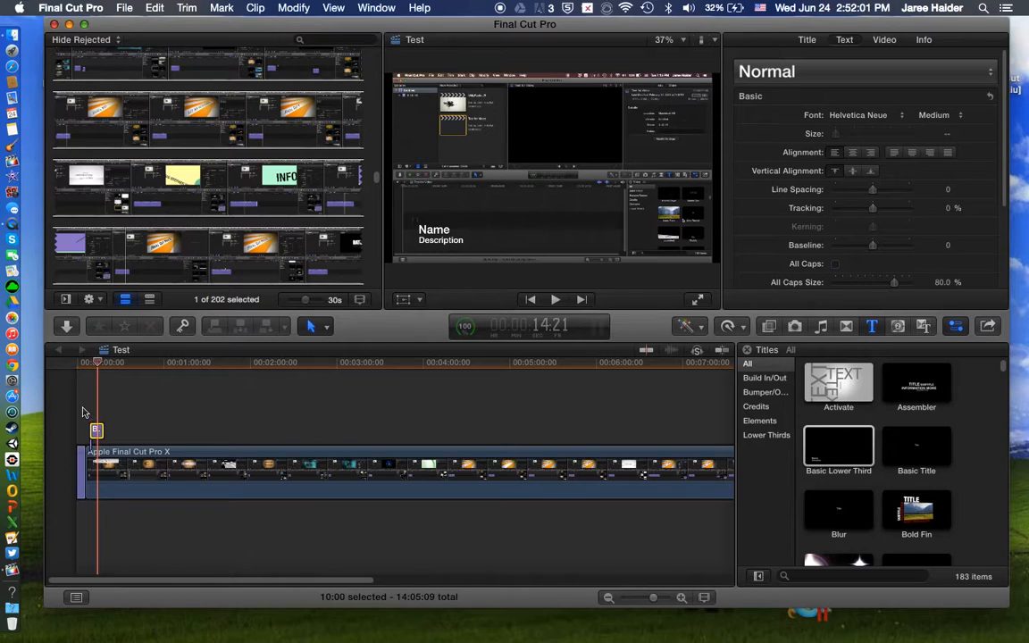
left_click(82, 412)
key("space")
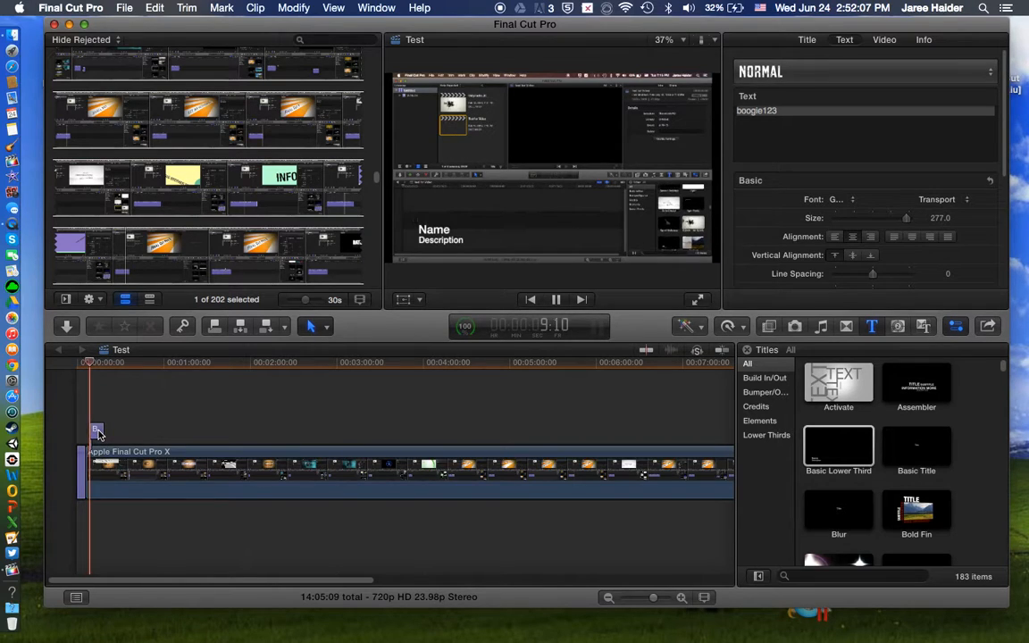
left_click_drag(94, 431, 91, 432)
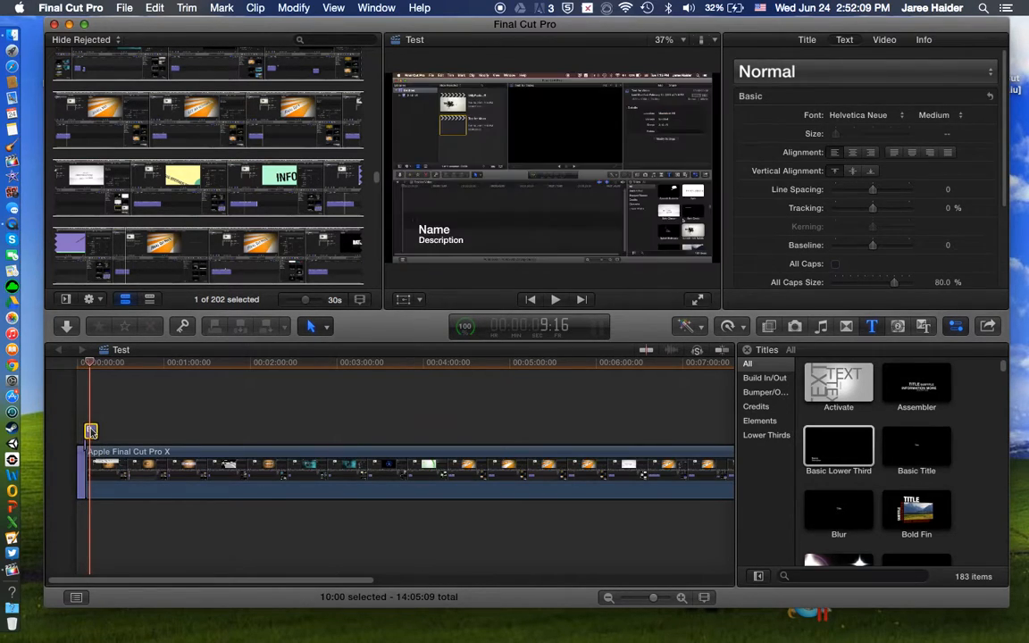
Step: Set the lower third's name line to "Hello Guys" and its description to "Today I'll be showing you how to use FCPx"
double_click(439, 239)
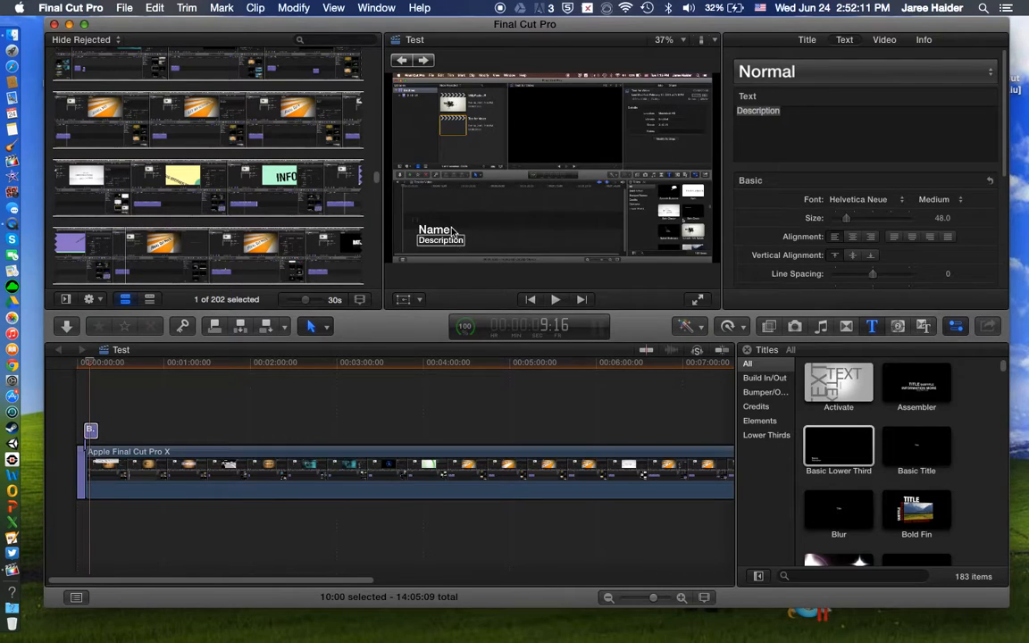
left_click(452, 228)
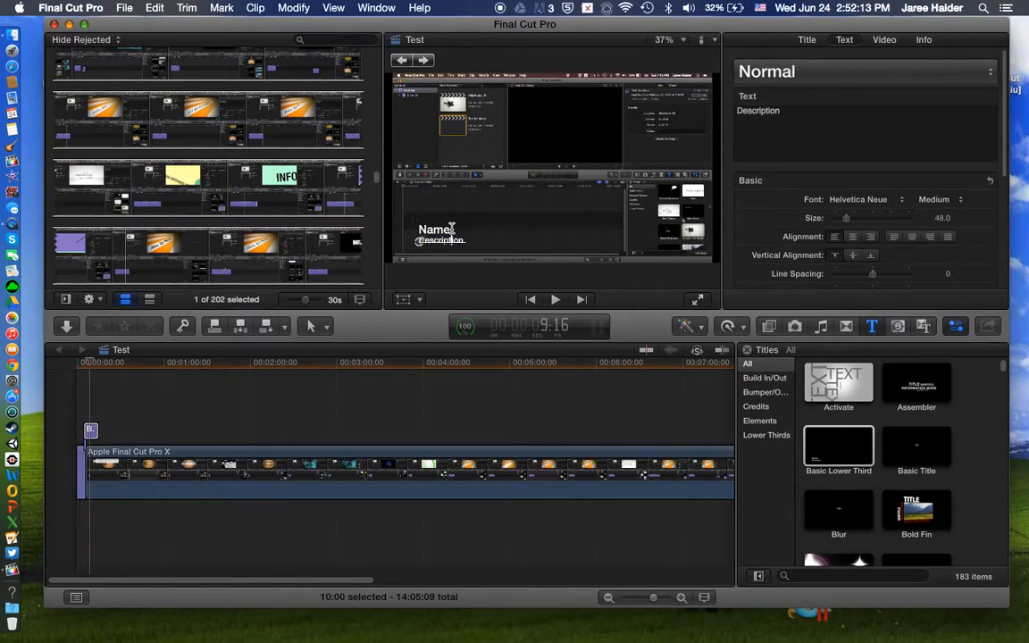
left_click(420, 230)
double_click(468, 243)
type("AK")
key("BackSpace")
left_click(440, 241)
double_click(413, 243)
type("Today")
key("BackSpace")
key("BackSpace")
type("I'll be showing you how to use FCPx")
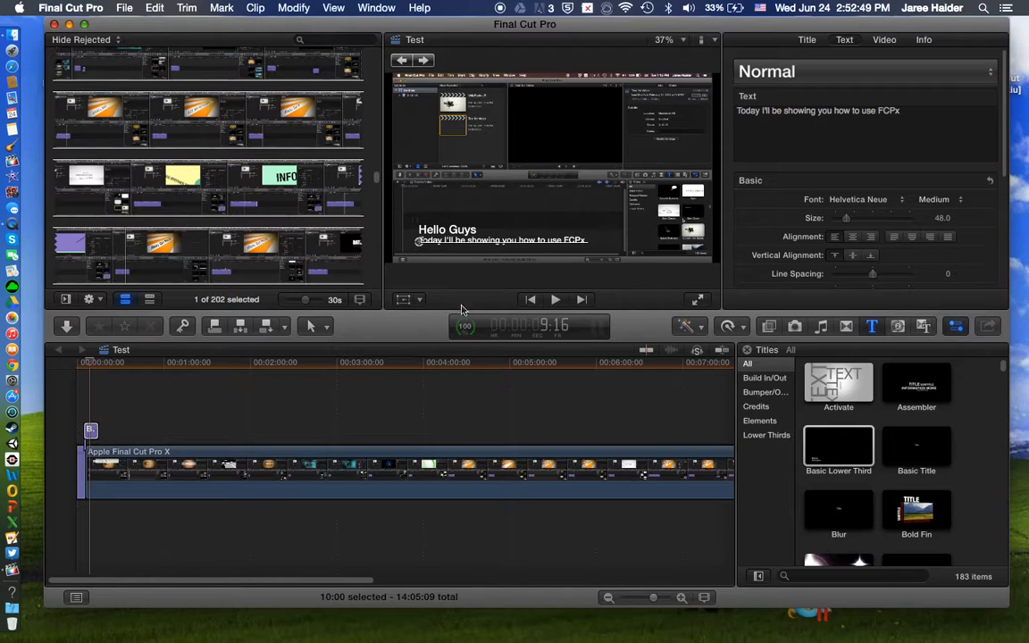
Step: Play the opening in full screen from near the project's start to review the edited lower third over the video
left_click(72, 405)
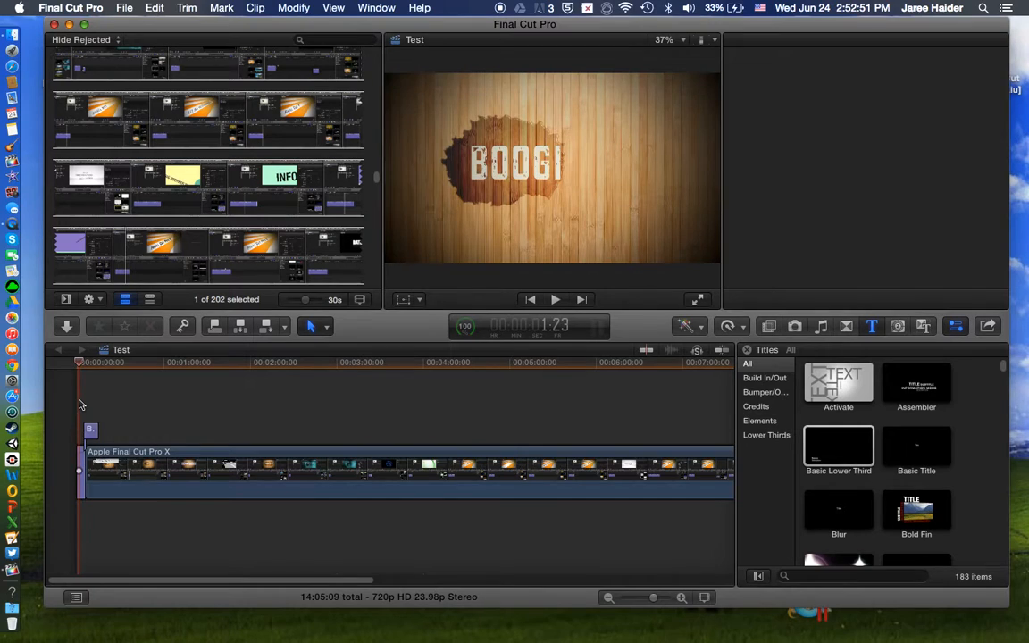
left_click(698, 299)
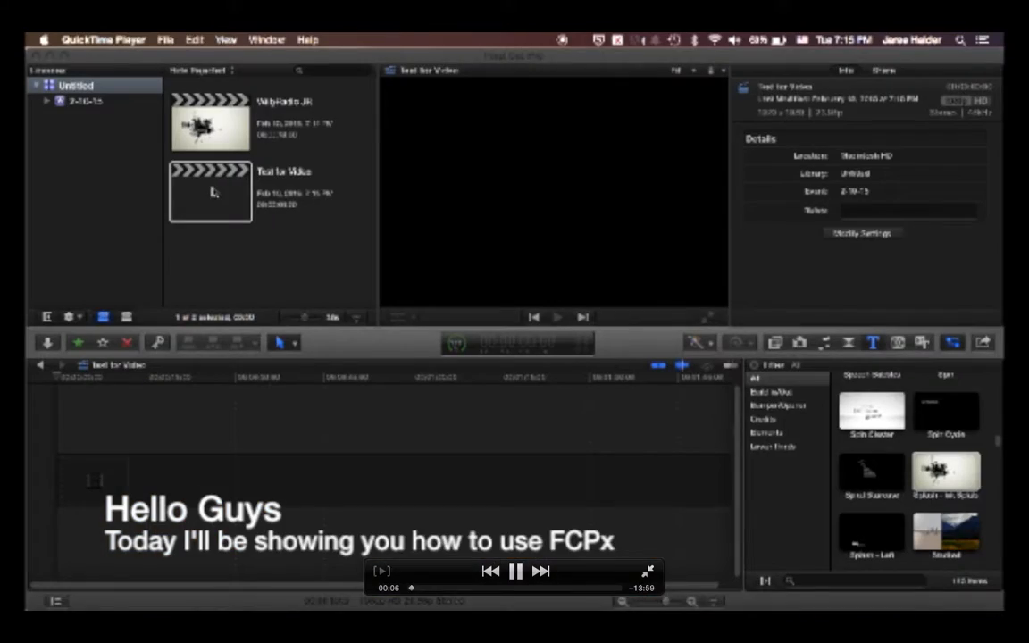
key("space")
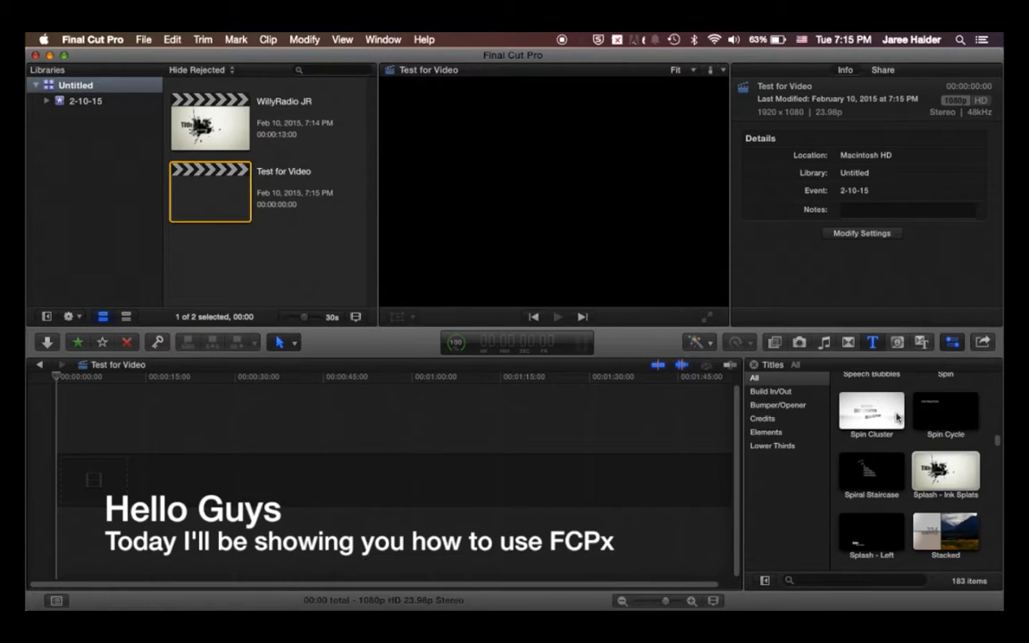
key("Escape")
Step: Preview the 3D Rectangle and Bloom transitions and apply Bloom to the lower third title over the start of the video clip
left_click(846, 327)
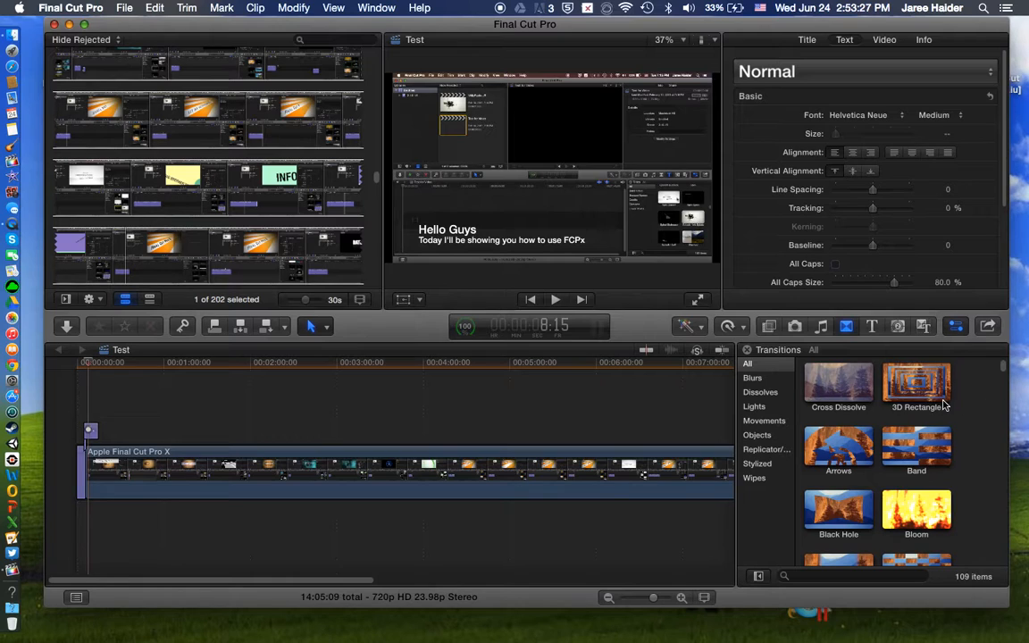
left_click(940, 400)
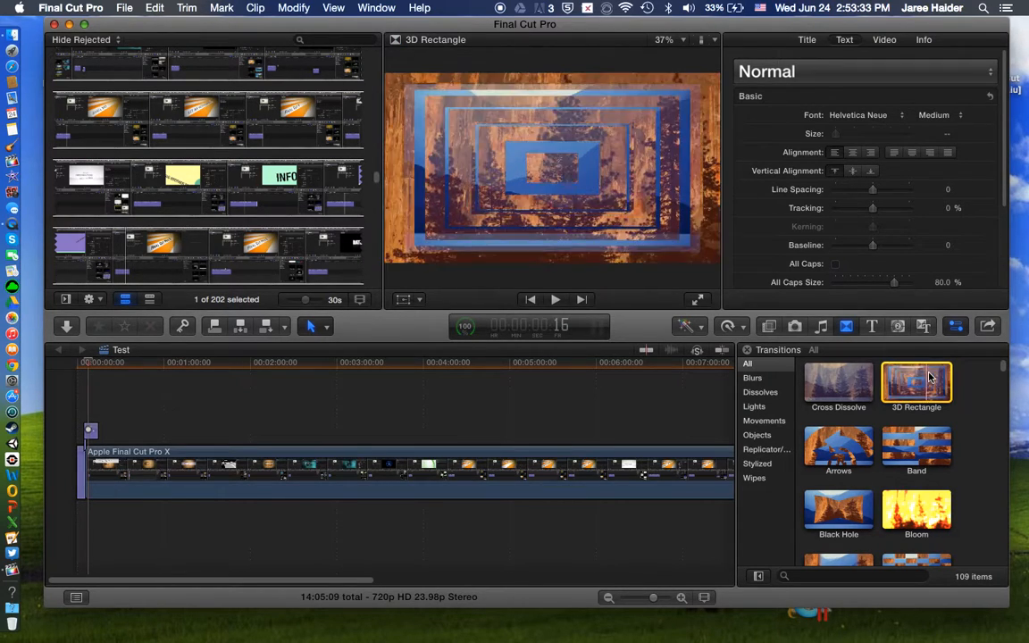
scroll(903, 490, "down", 1)
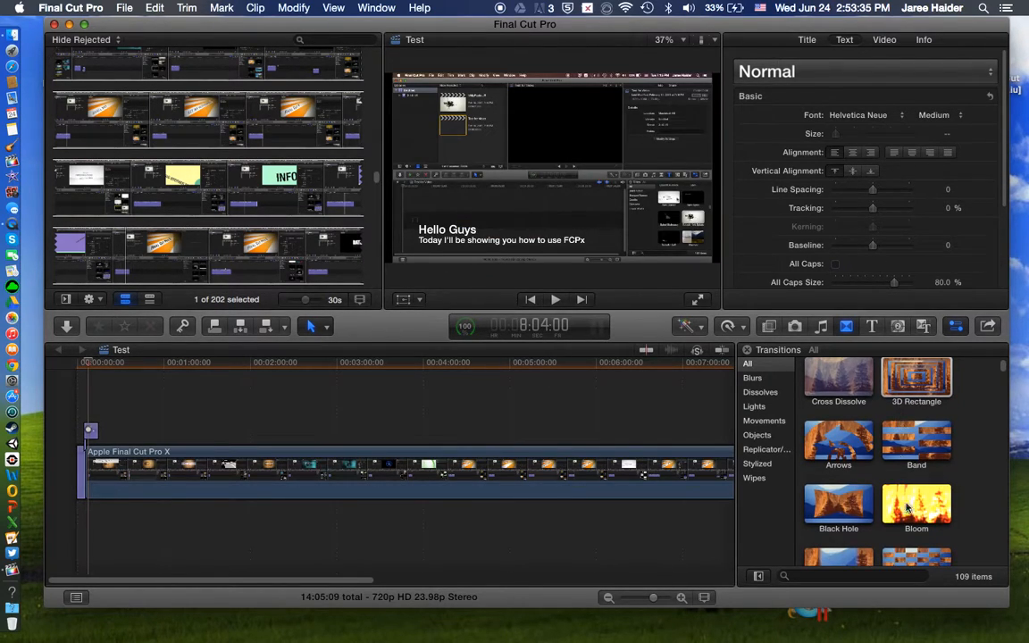
left_click(886, 513)
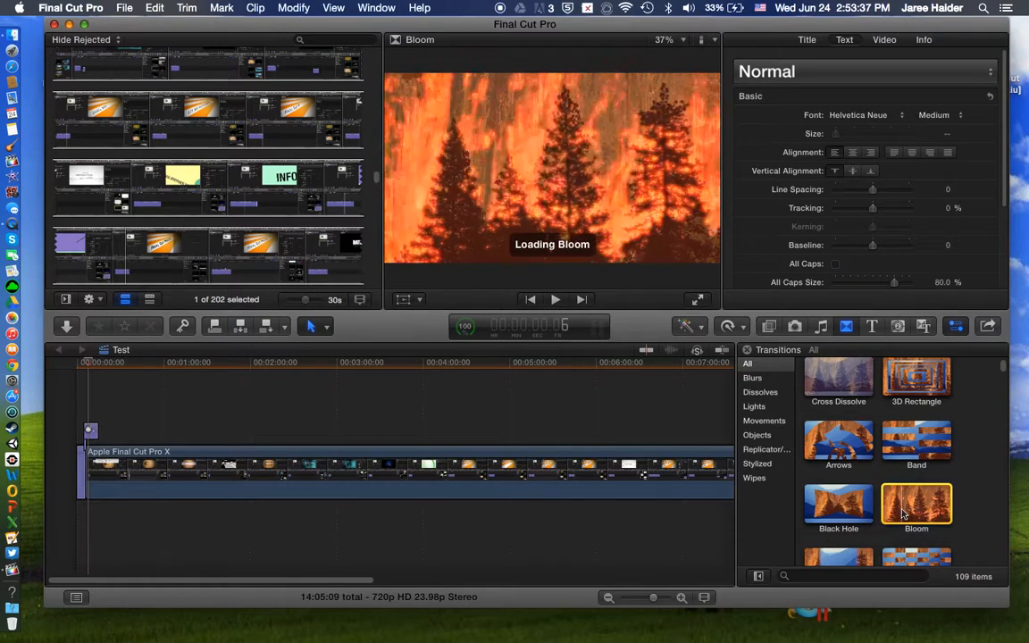
left_click_drag(886, 512, 95, 432)
Step: Play the project from its start to review the Bloom transition on the lower third title
key("Home")
key("space")
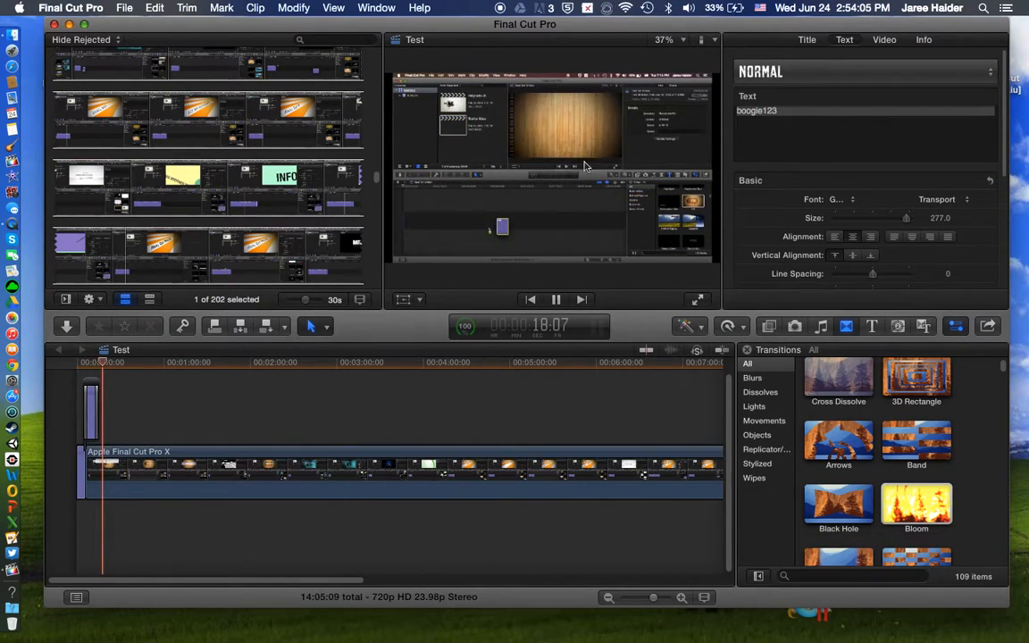
key("space")
left_click(79, 480)
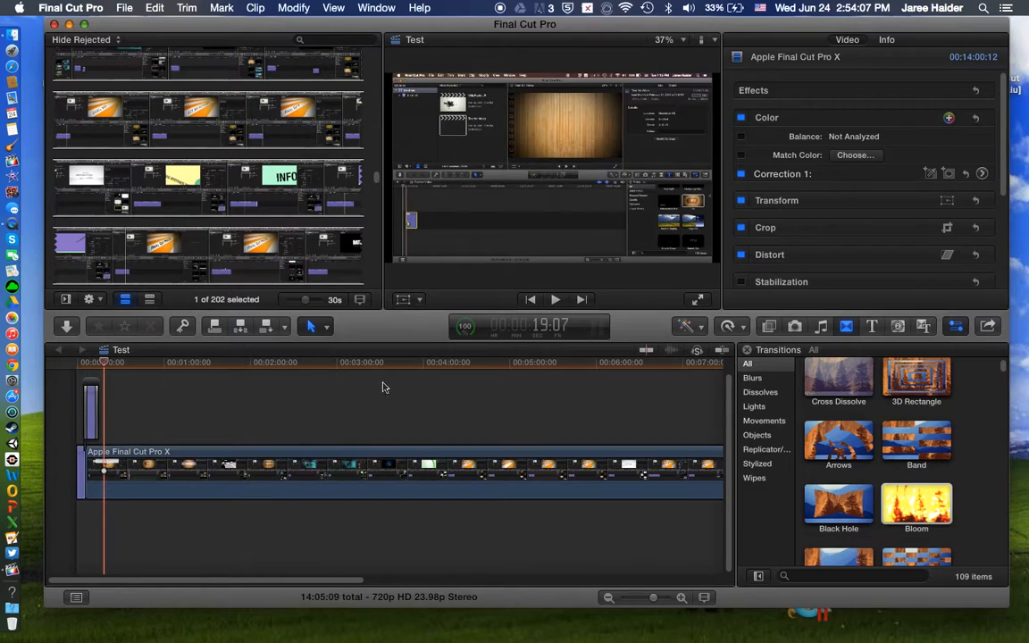
Step: Connect a Bold Fin title above the video clip shortly after the lower third and inspect its subtitle text
left_click(872, 326)
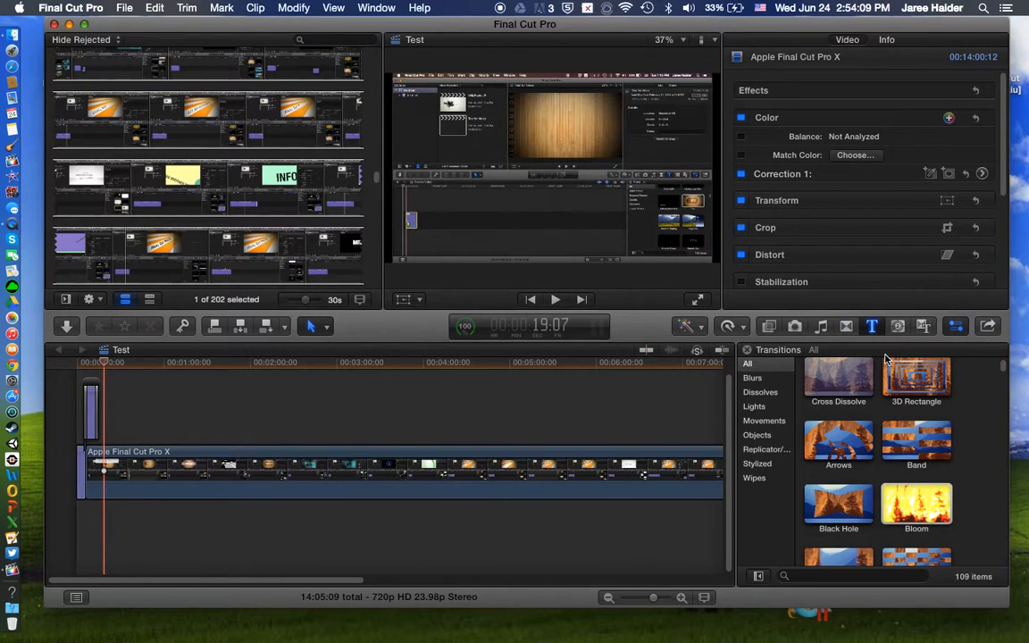
scroll(935, 455, "down", 10)
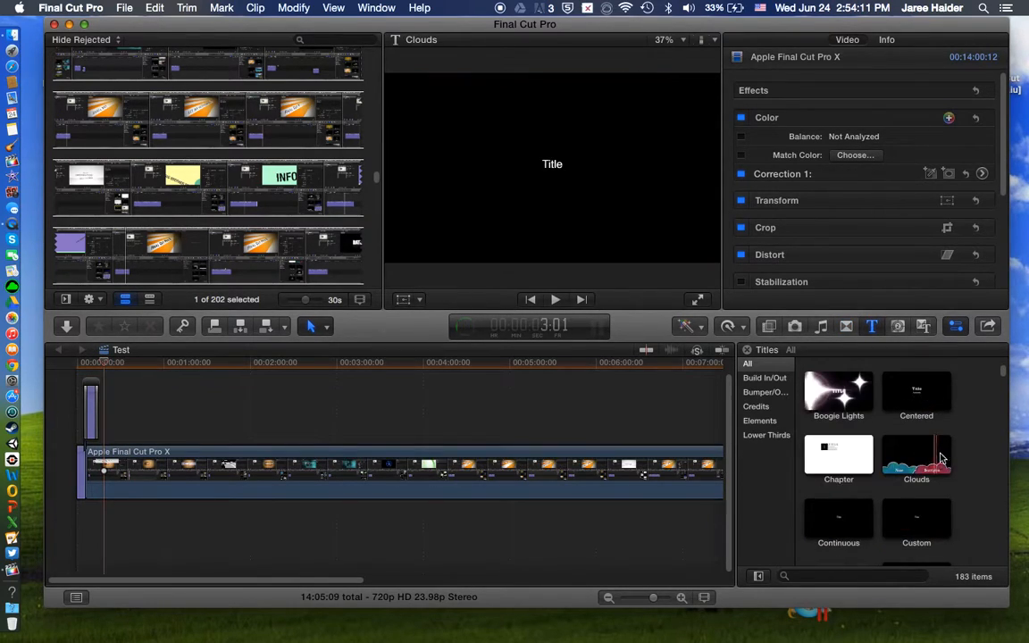
scroll(938, 444, "up", 6)
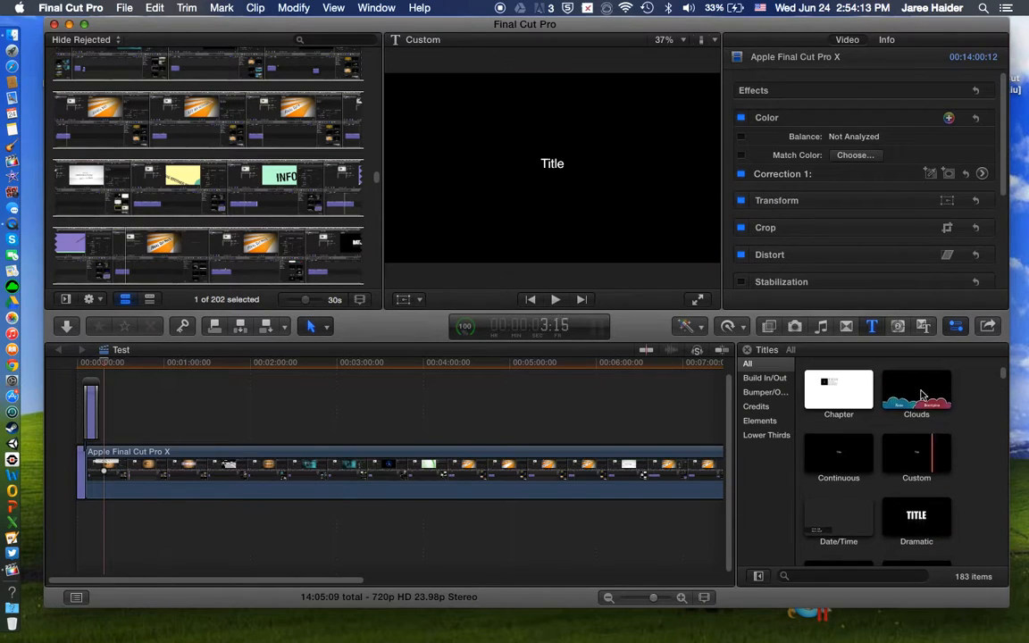
scroll(862, 471, "up", 1)
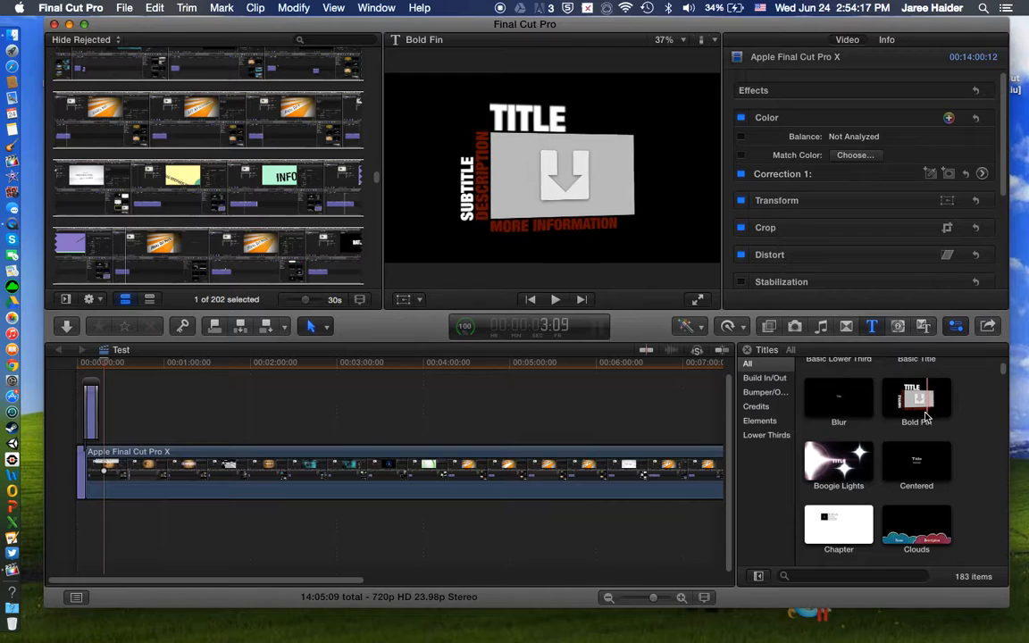
left_click_drag(929, 409, 109, 434)
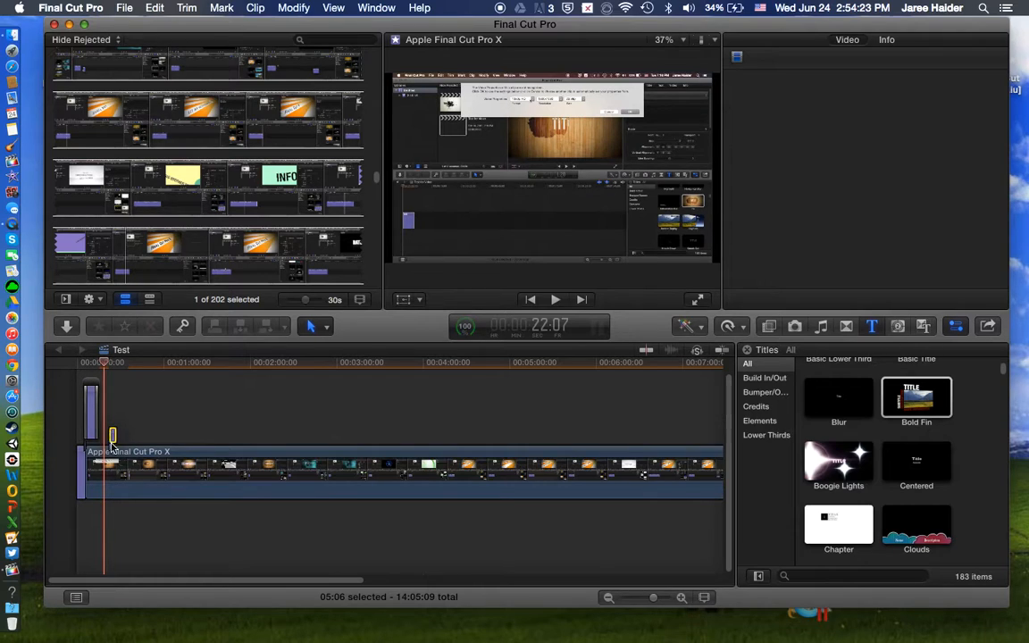
left_click(112, 439)
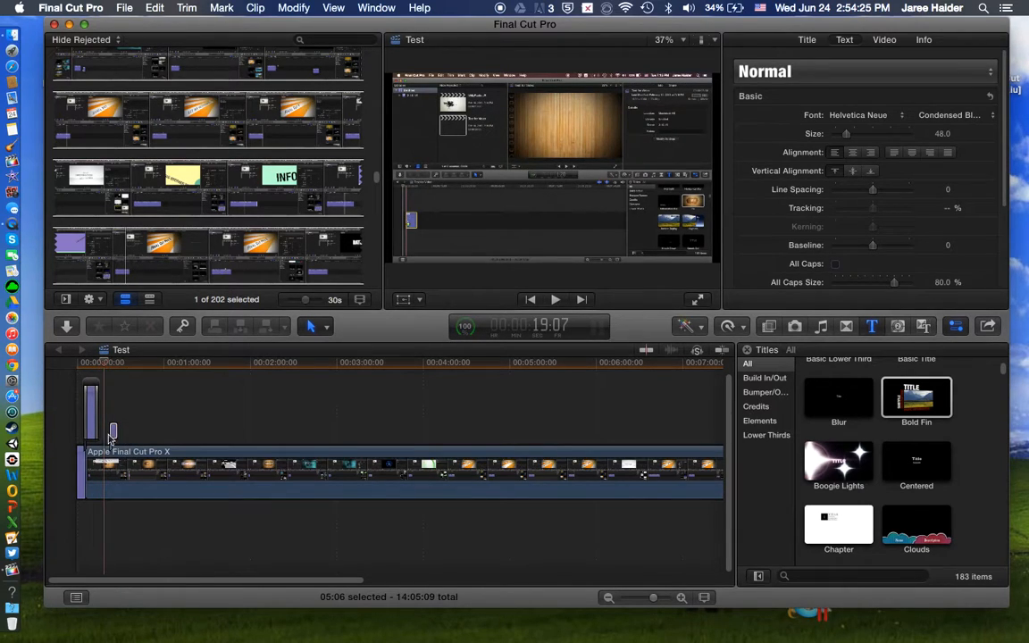
left_click(112, 433)
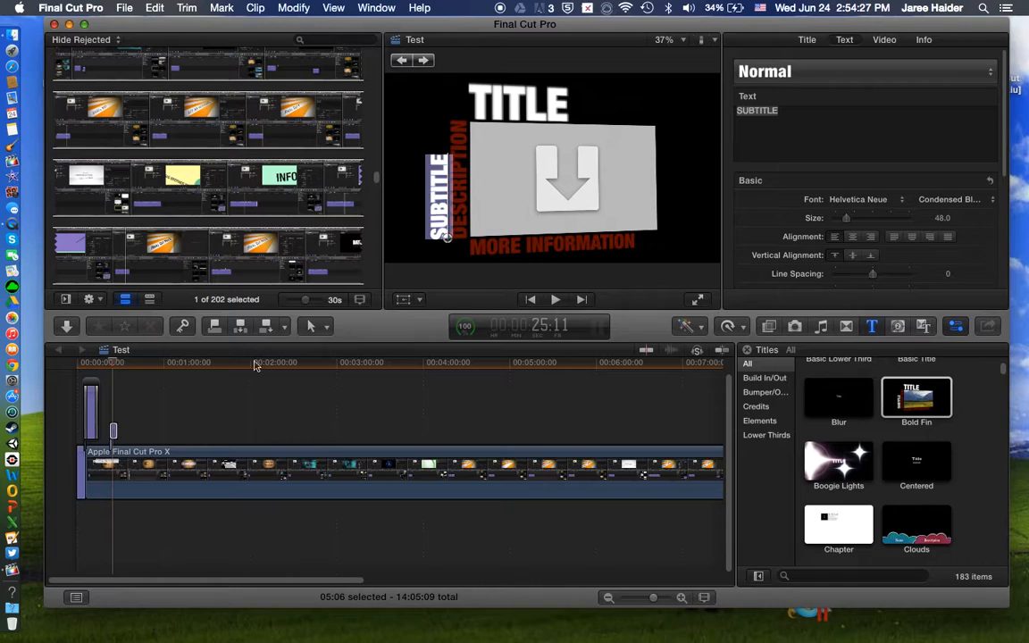
left_click(115, 434)
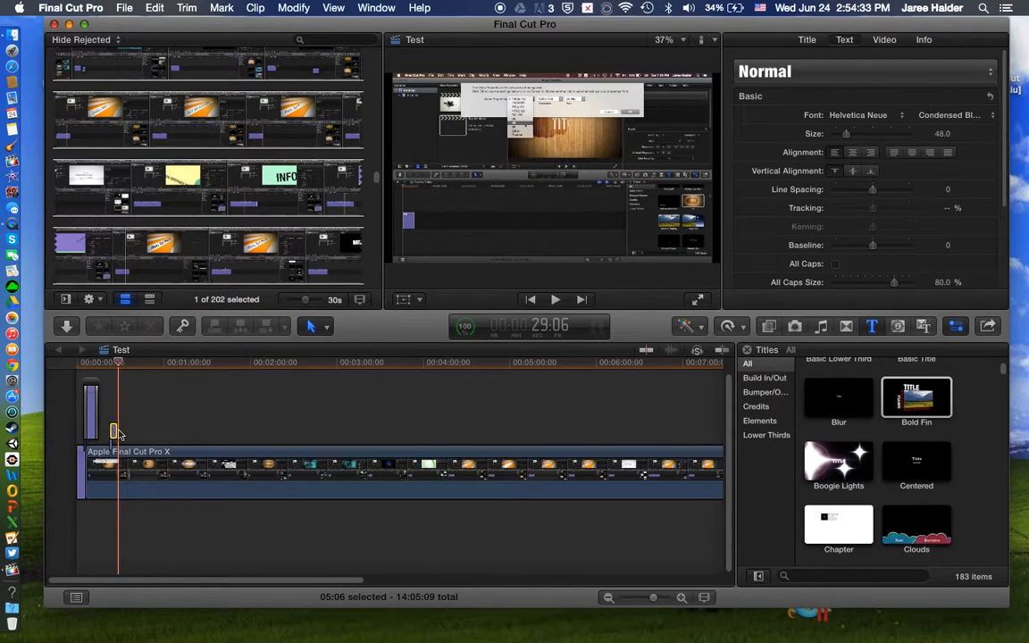
Step: Delete the Bold Fin title connected above the video clip
right_click(113, 432)
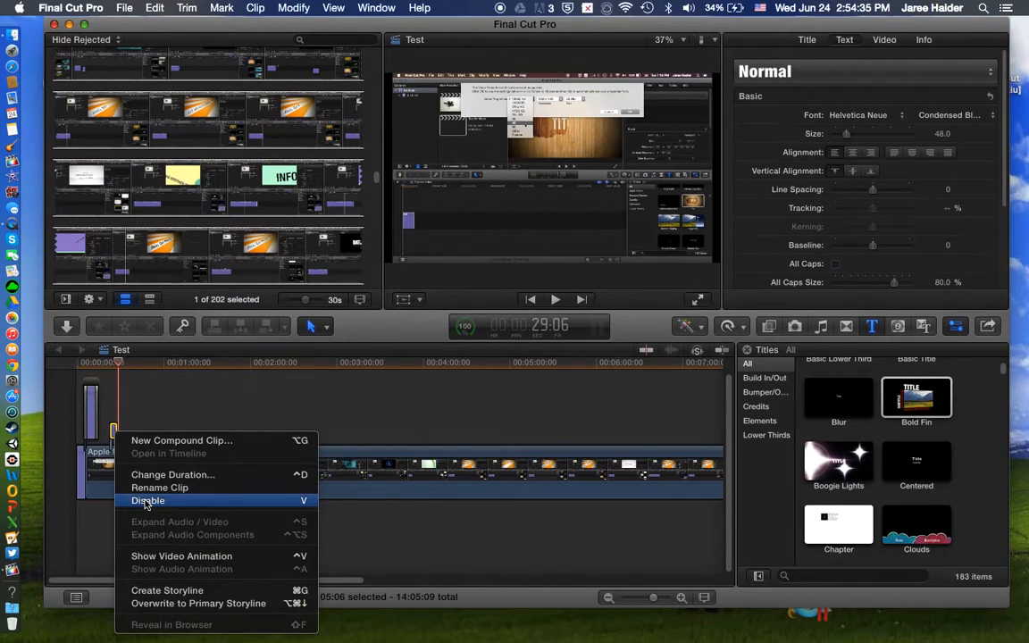
left_click(130, 387)
key("Delete")
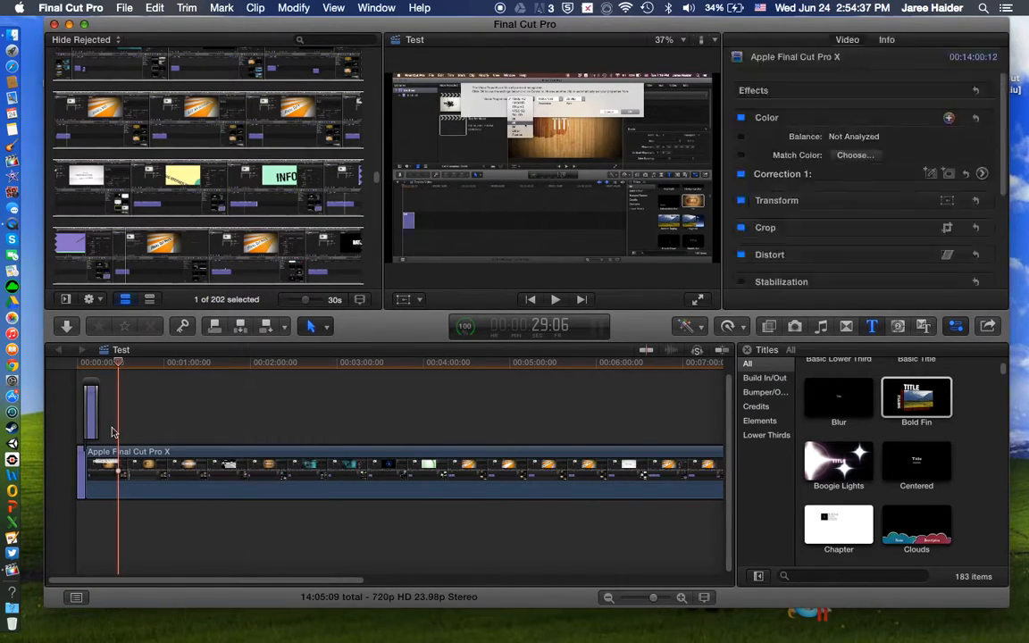
left_click(115, 406)
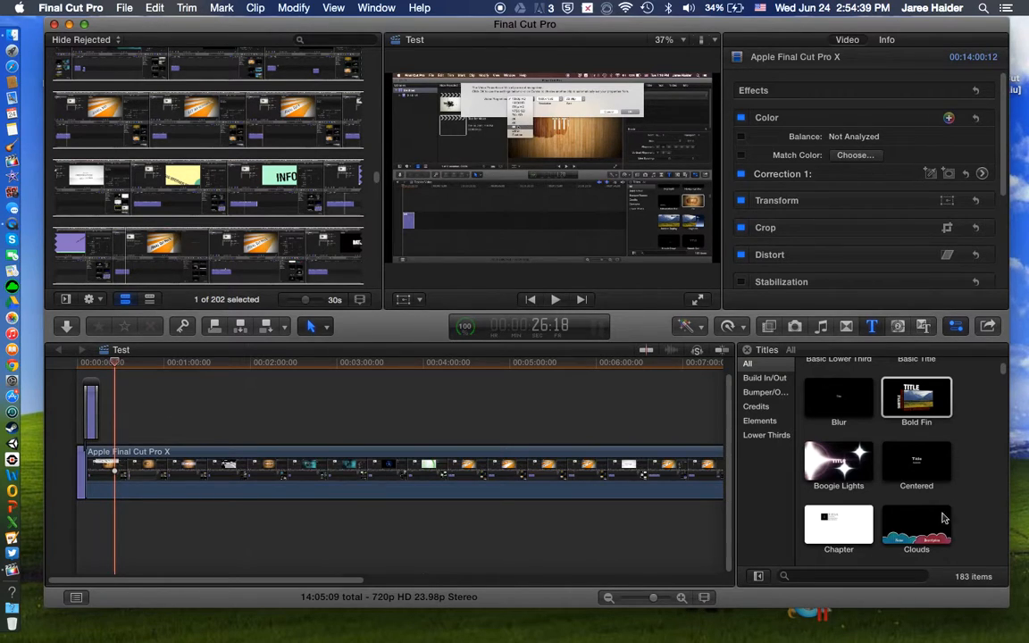
scroll(945, 500, "down", 1)
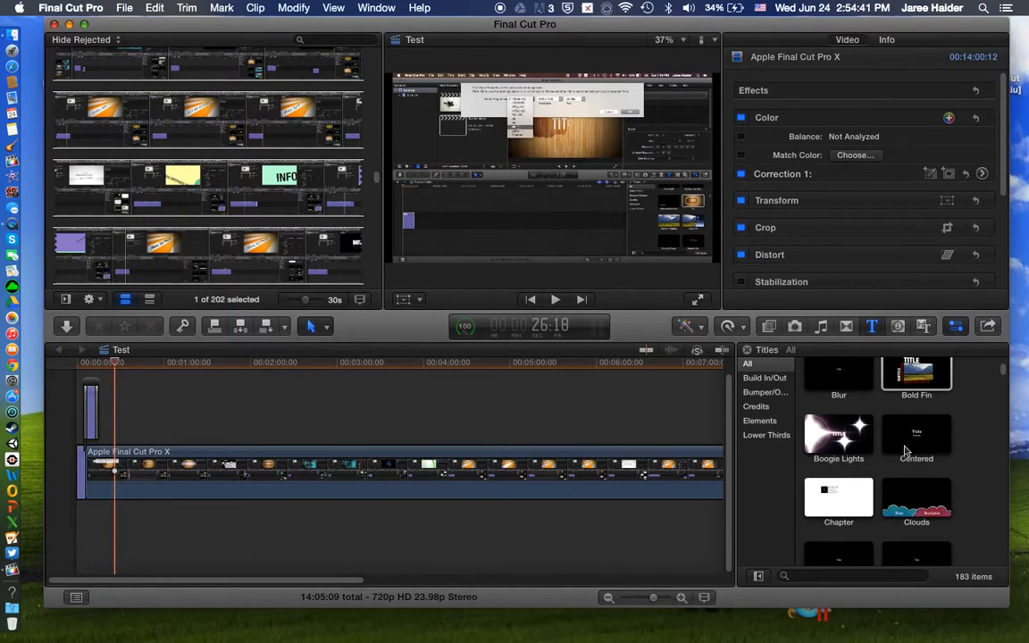
scroll(906, 451, "up", 5)
left_click(917, 446)
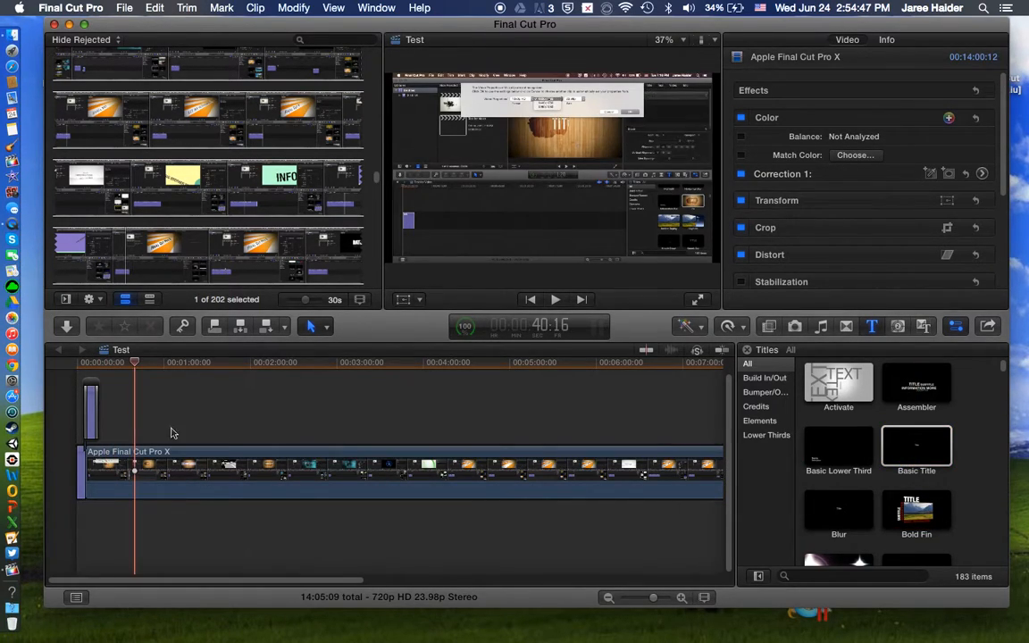
Step: Connect an Assembler title from the Build In/Out category at about 14:21:03, in the empty area after the video clip
left_click_drag(346, 584, 774, 563)
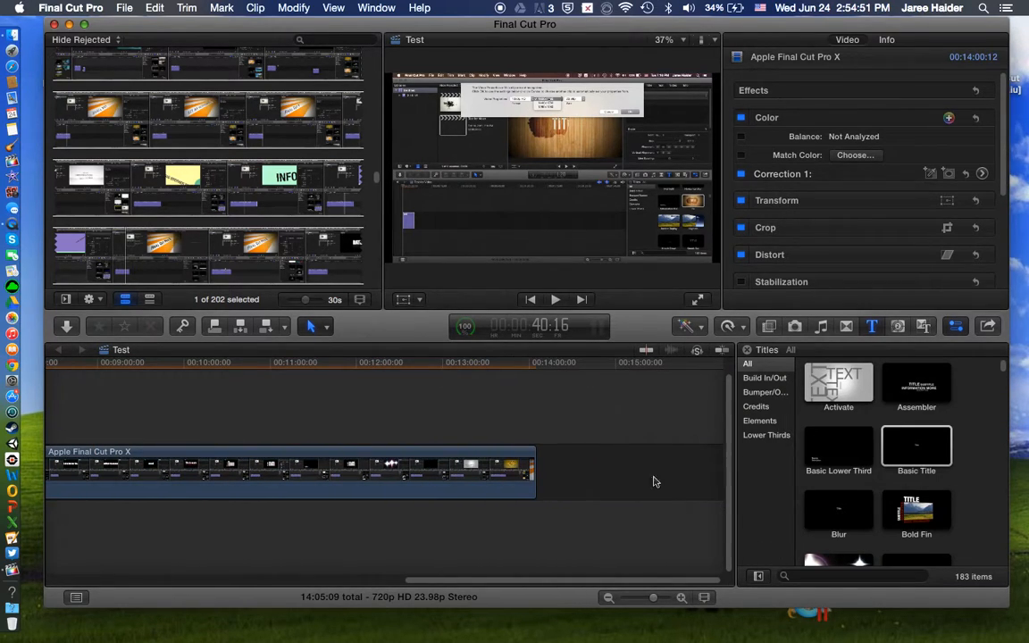
left_click(542, 402)
left_click(575, 403)
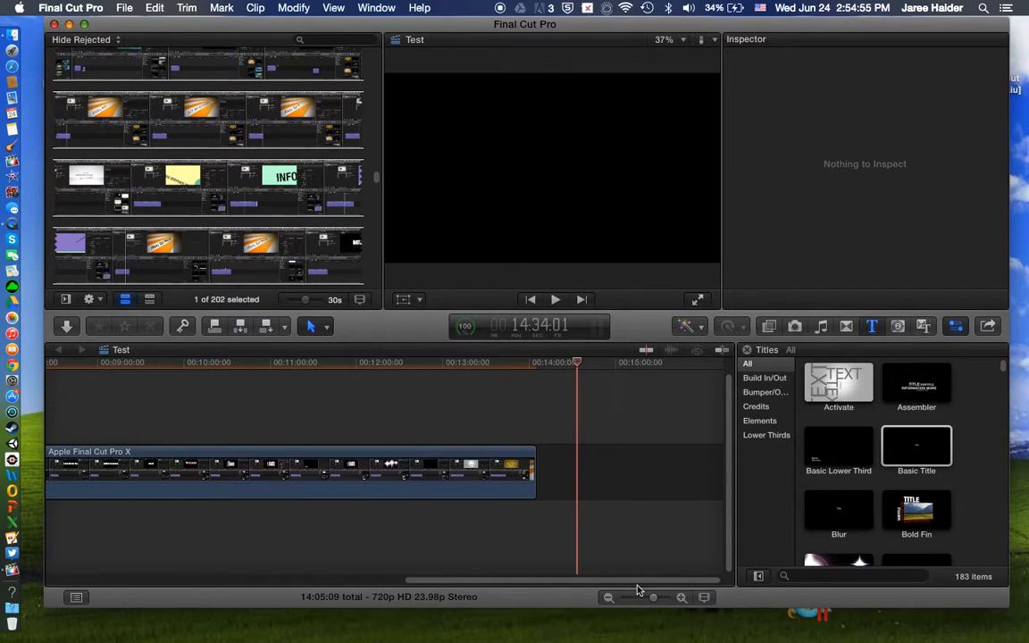
left_click(559, 480)
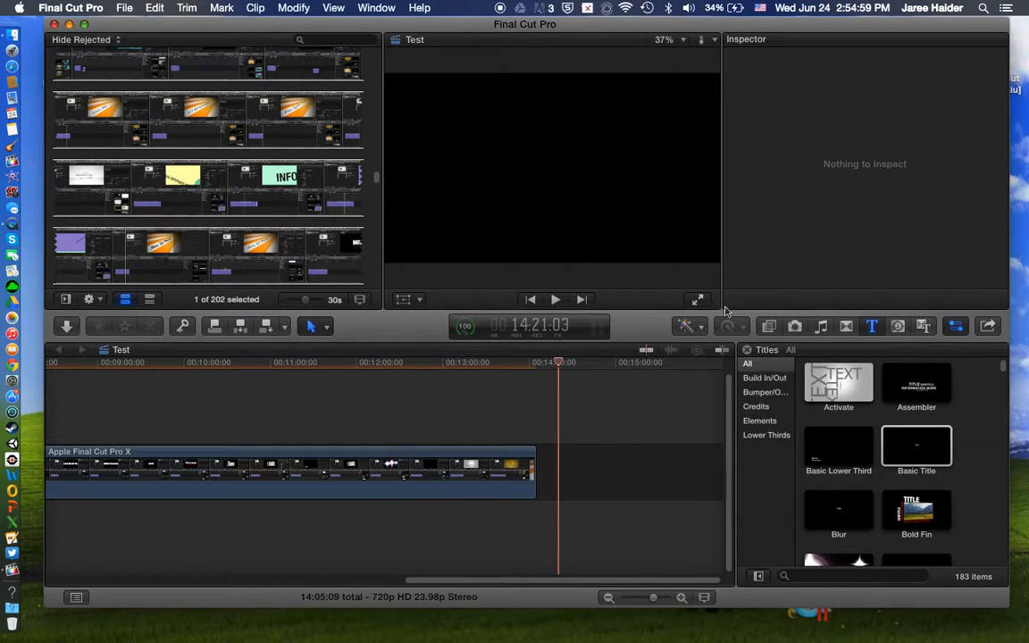
left_click(765, 378)
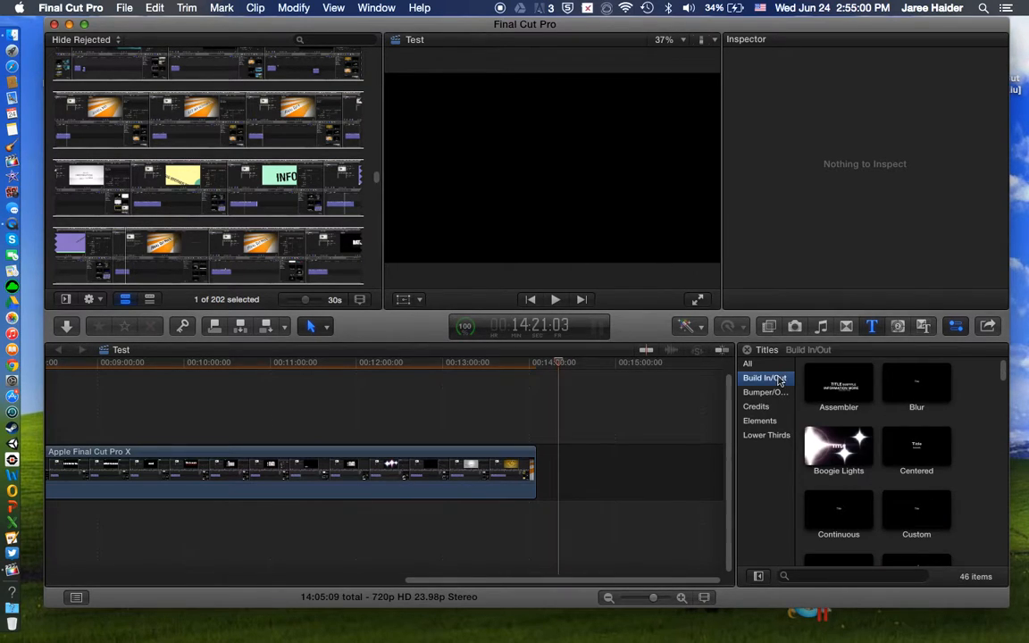
left_click(851, 384)
key("q")
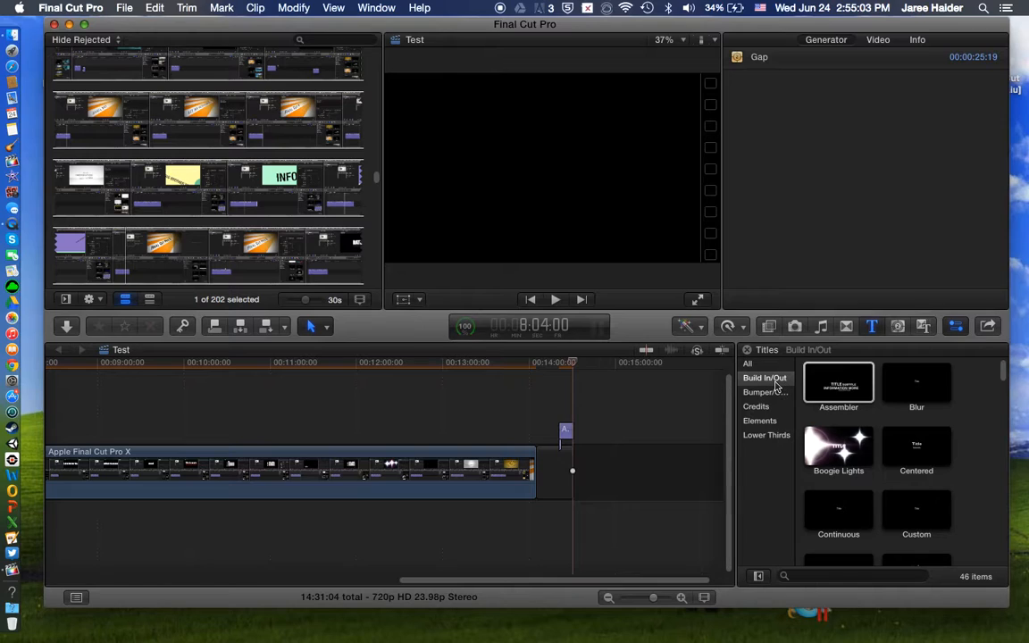
Step: Preview the Ferris Wheel title from the Build In/Out category and add it at the end of the primary storyline
left_click(758, 407)
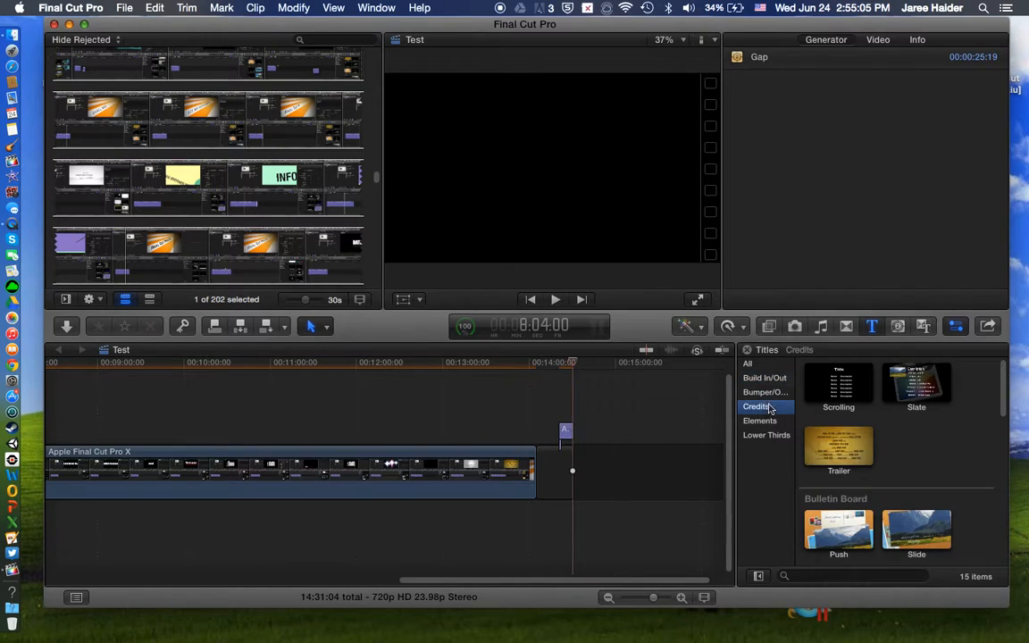
left_click(766, 380)
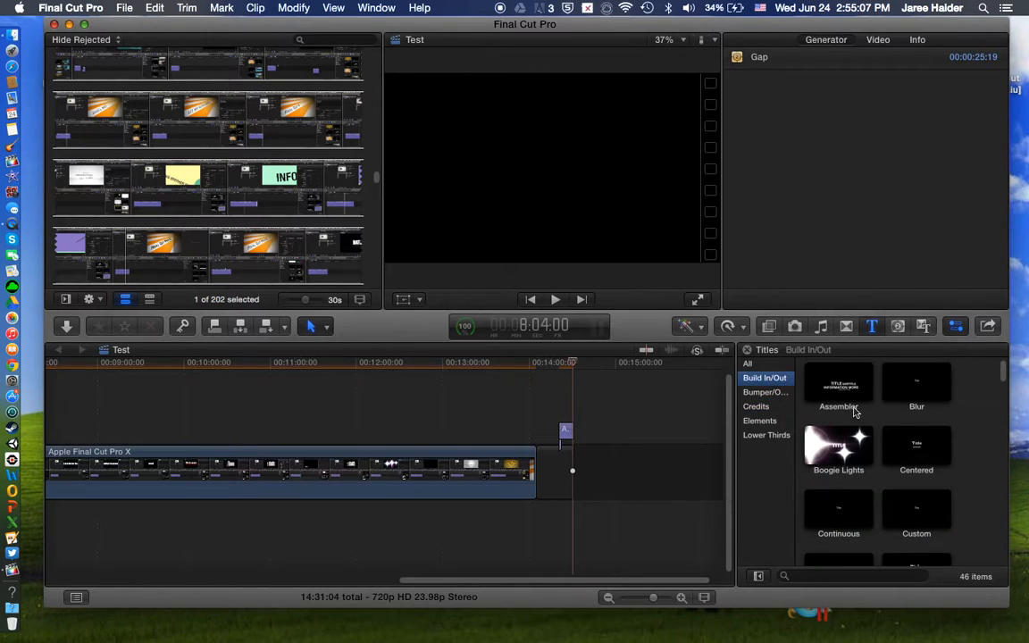
scroll(857, 402, "down", 10)
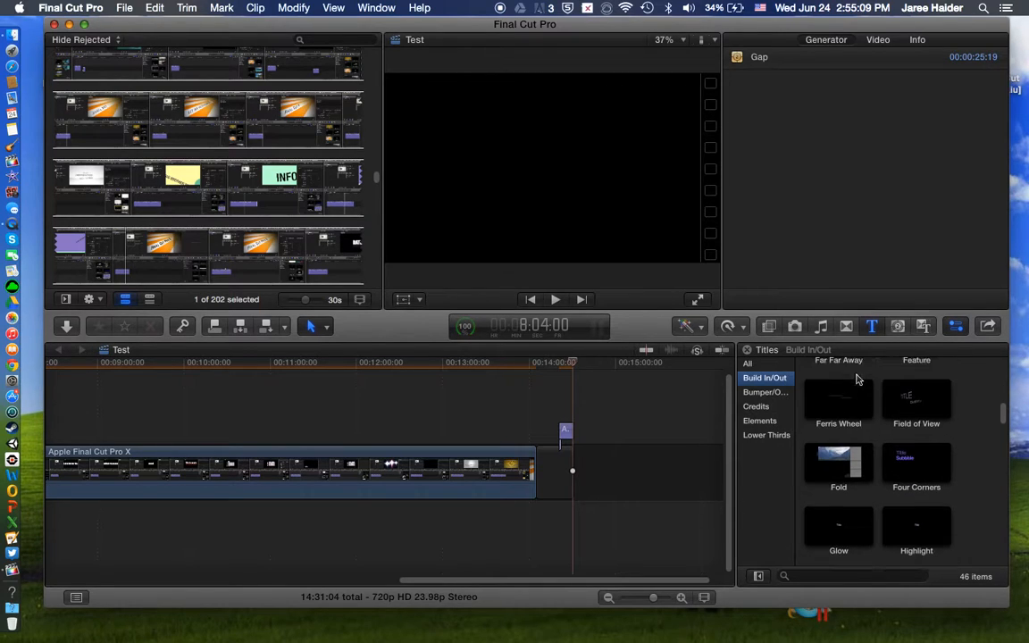
left_click(823, 421)
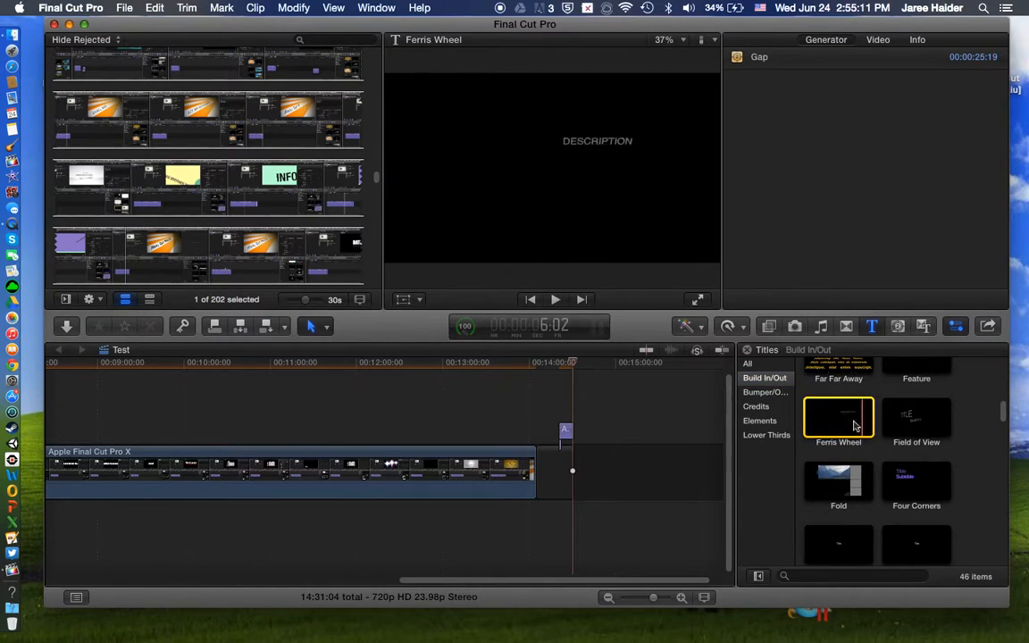
left_click(829, 427)
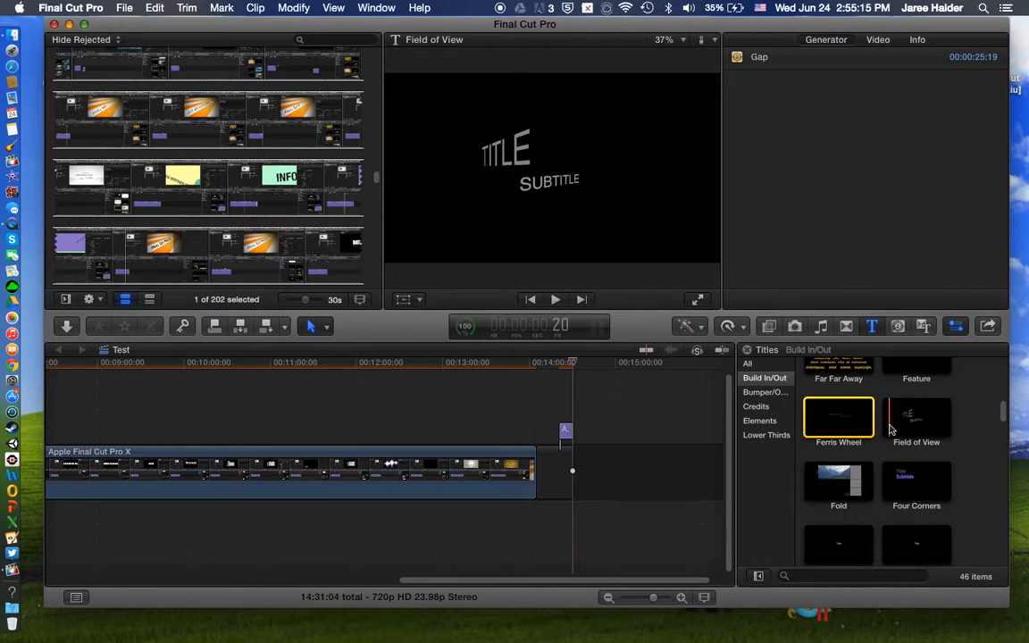
left_click_drag(838, 420, 581, 472)
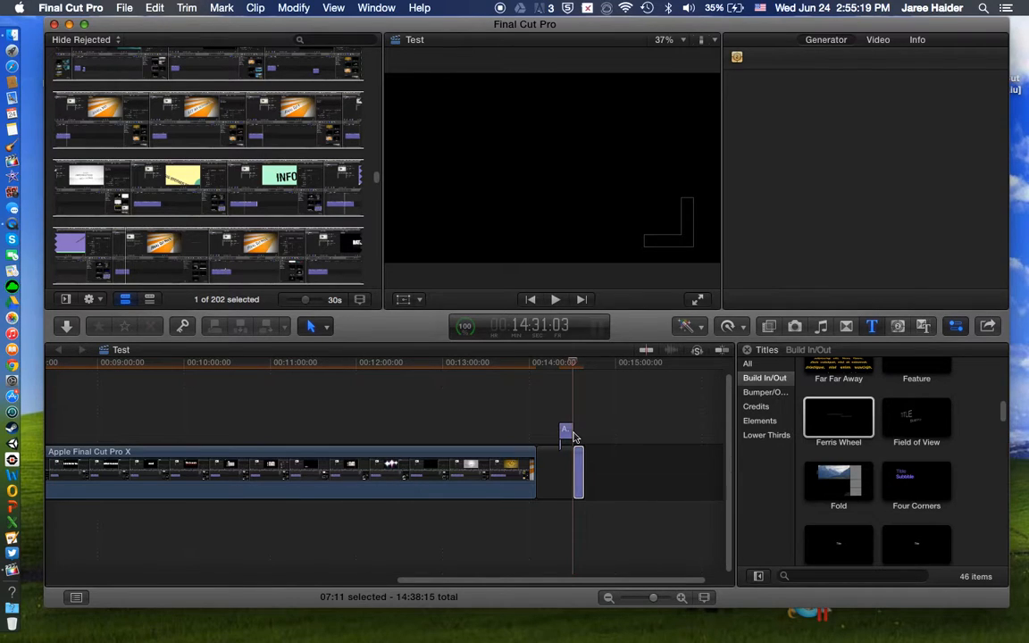
Step: Check the Assembler title's text and delete the title from above the gap after the video clip
double_click(566, 434)
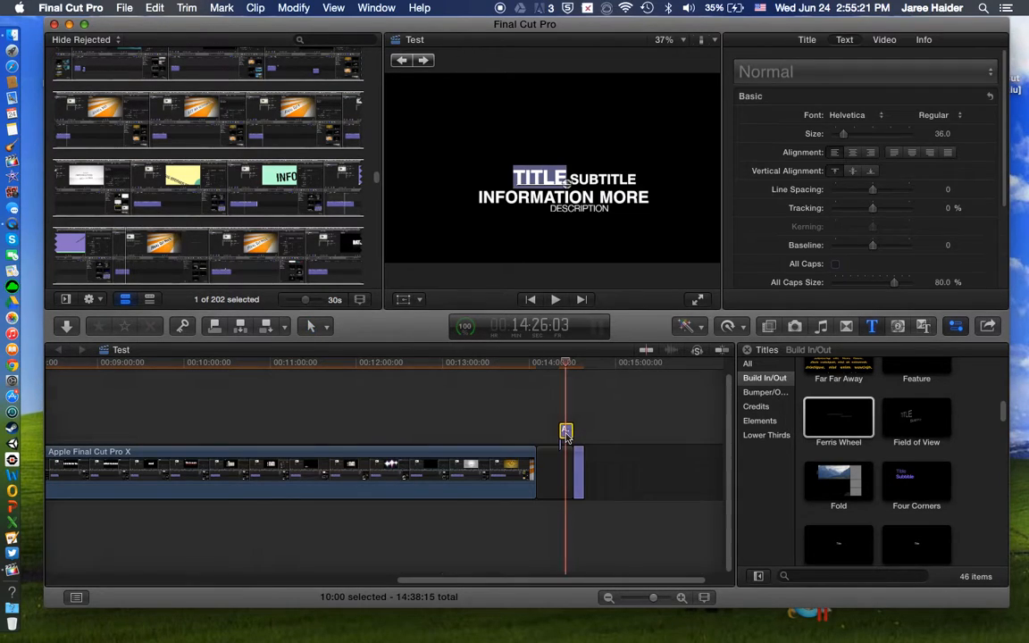
right_click(565, 435)
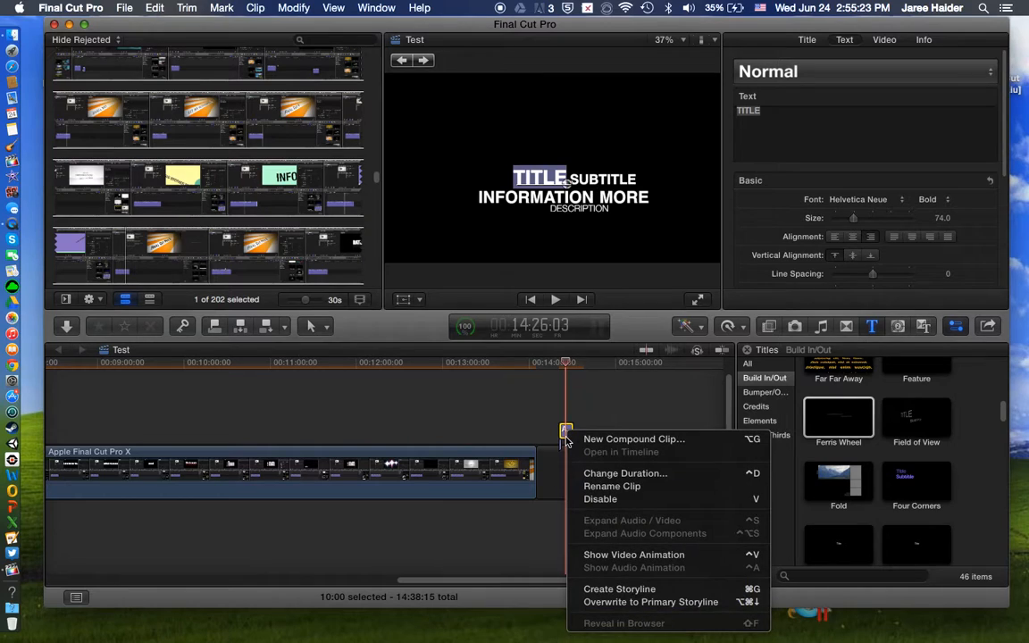
left_click(566, 433)
key("Delete")
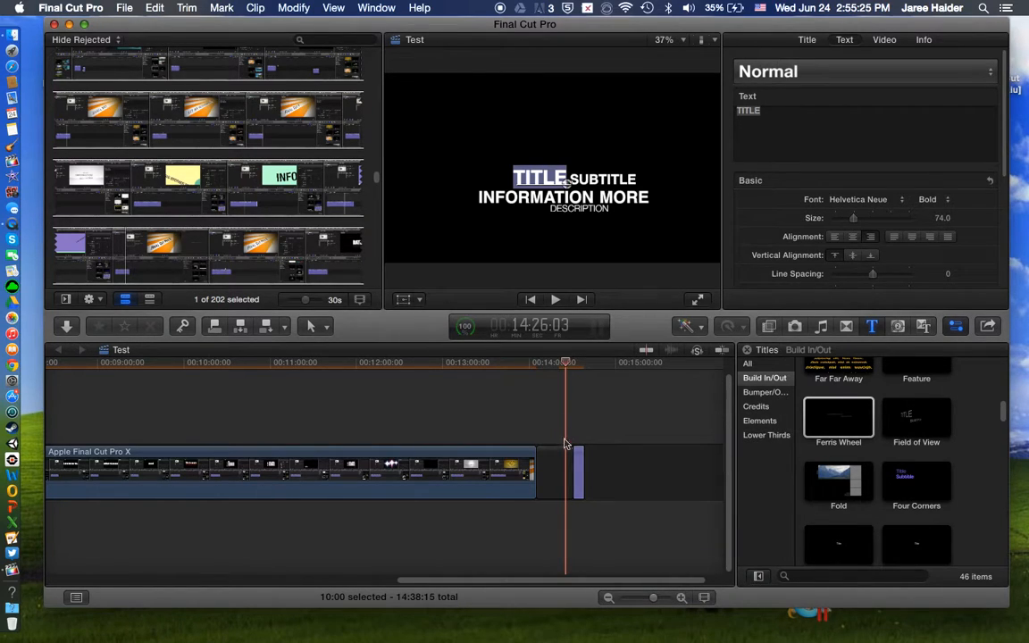
Step: Delete the gap between the end of the video clip and the Ferris Wheel title
double_click(579, 463)
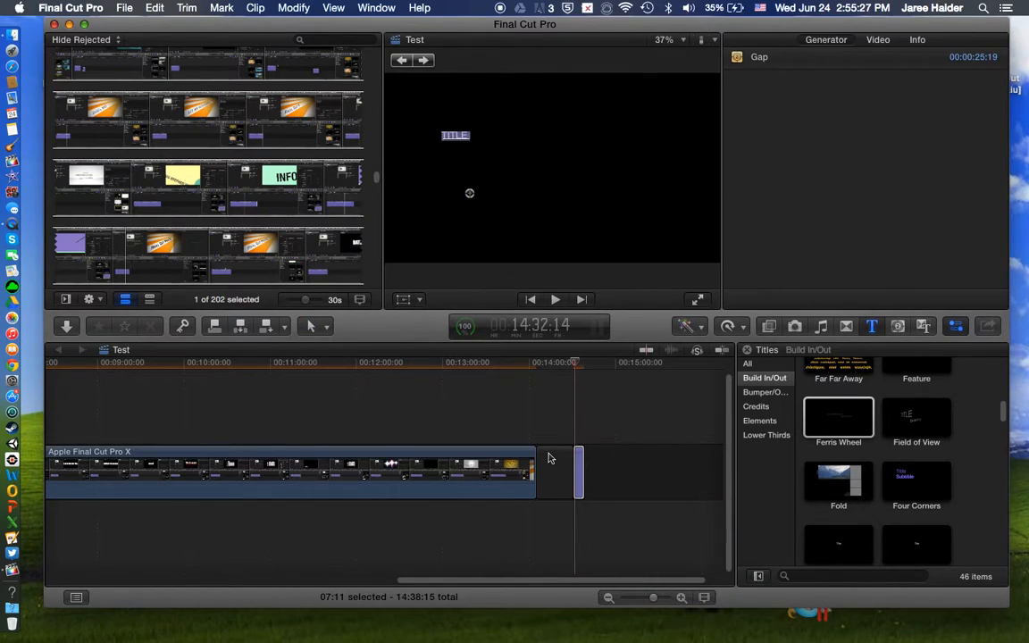
key("Delete")
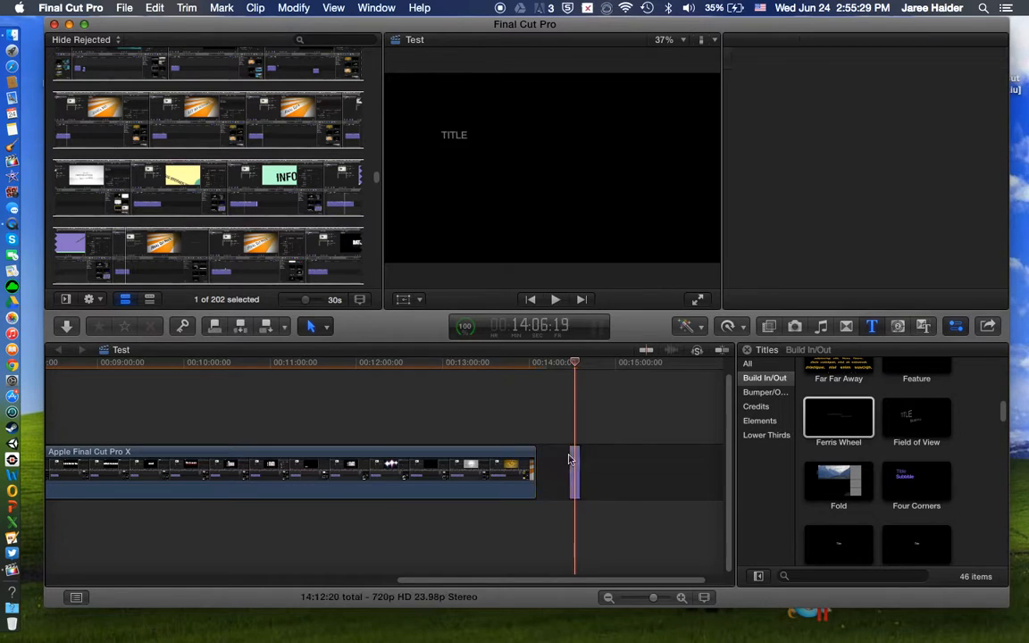
Step: Replace the first text line of the Ferris Wheel title with "Thanks for Watching"
left_click(543, 464)
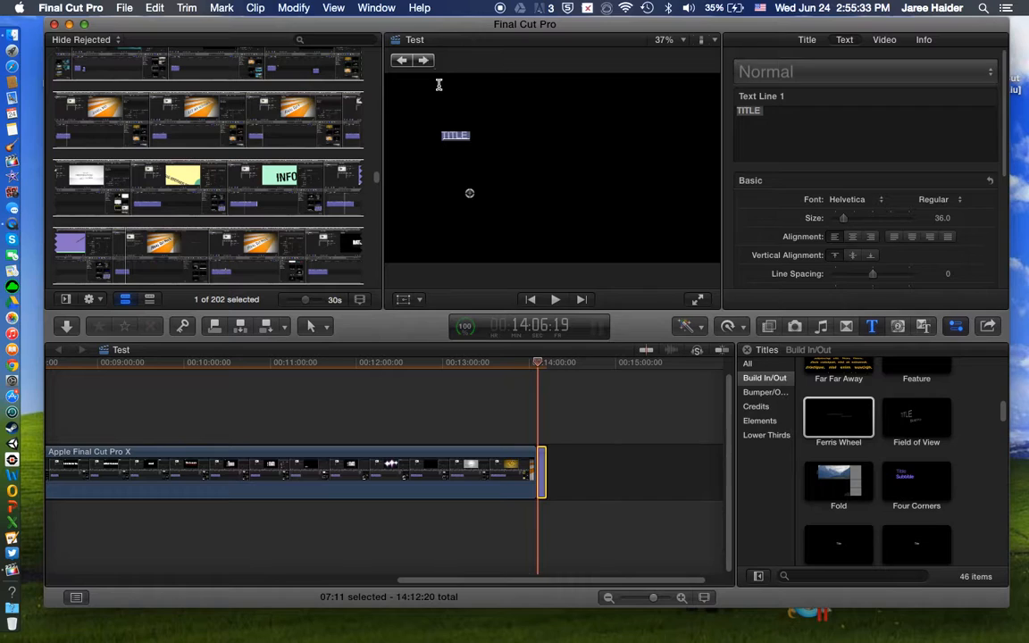
key("Escape")
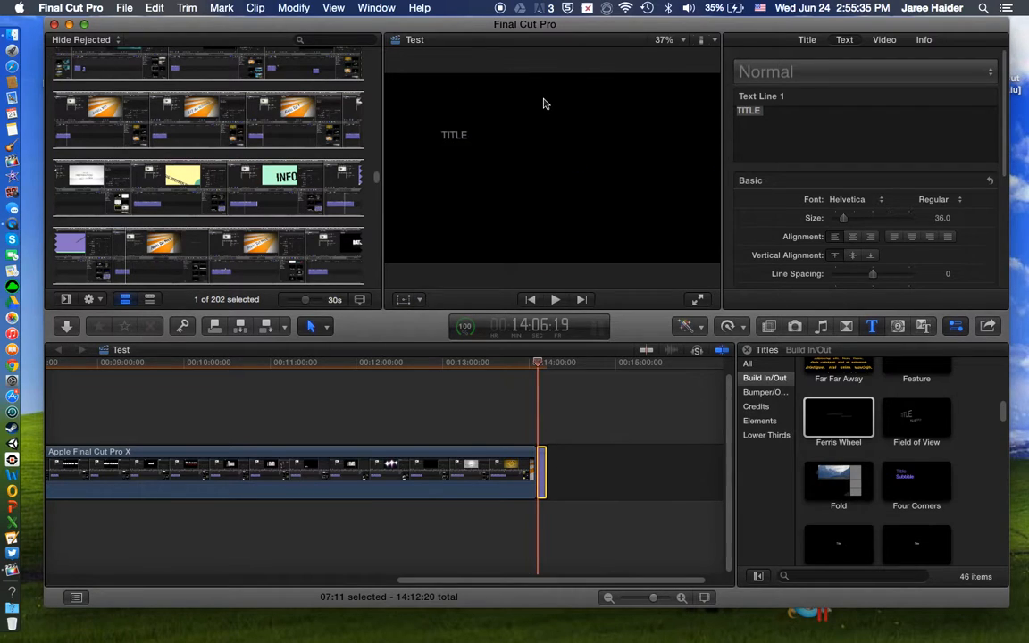
left_click(458, 137)
double_click(463, 137)
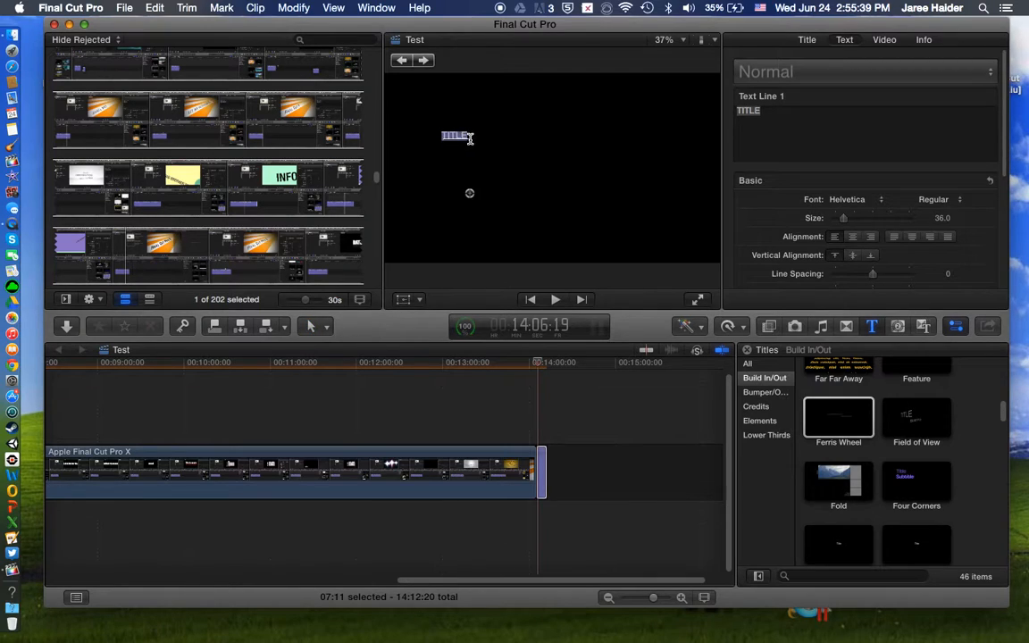
type("Thanks for Watching")
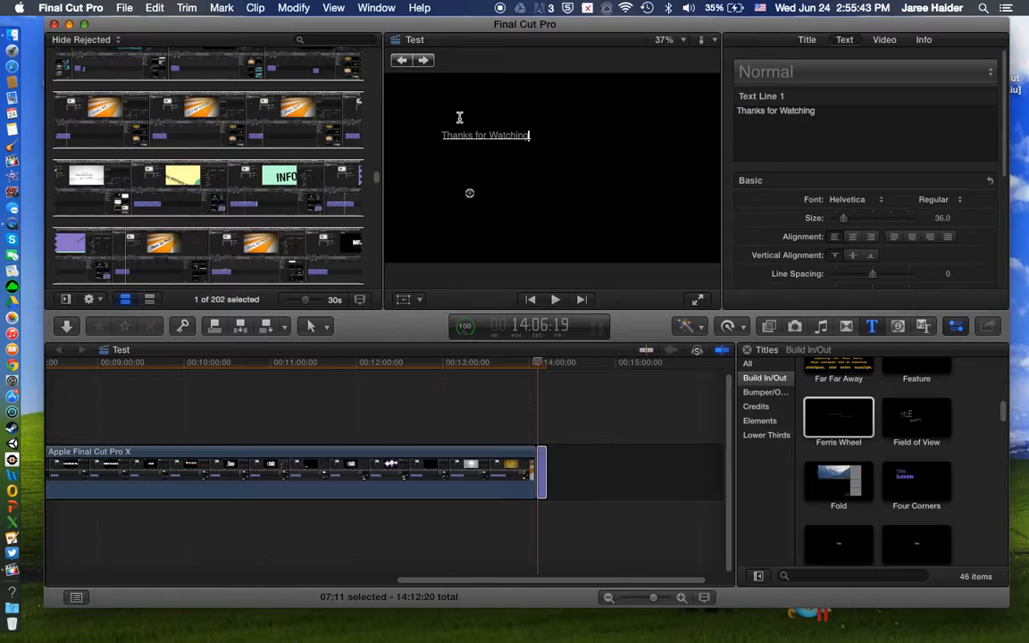
Step: Replace the SUBTITLE placeholder of the Ferris Wheel title with "Leave a like/comment"
left_click(424, 61)
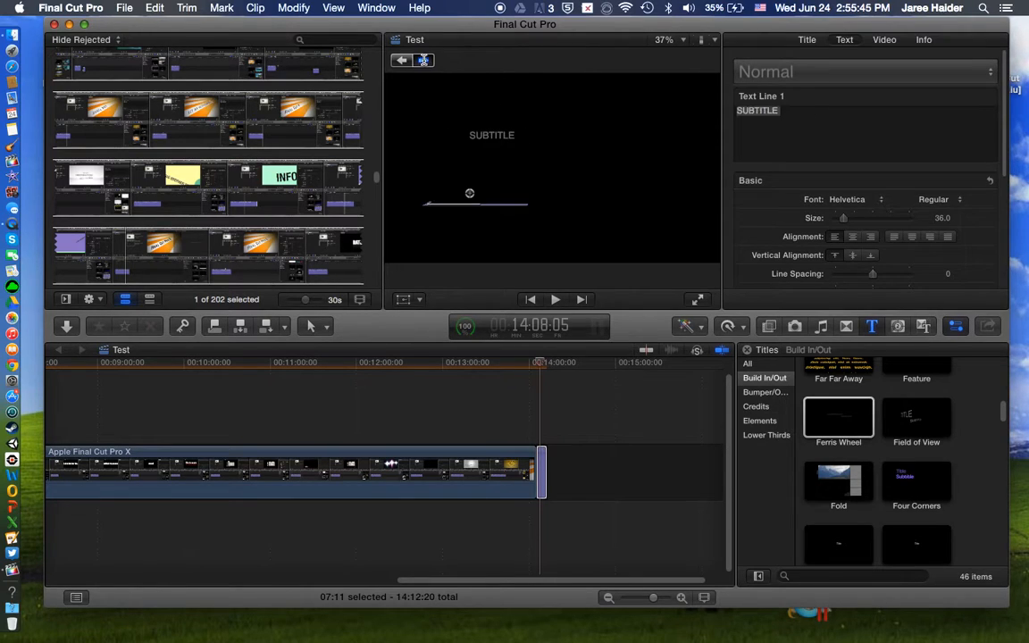
left_click(424, 61)
left_click(401, 61)
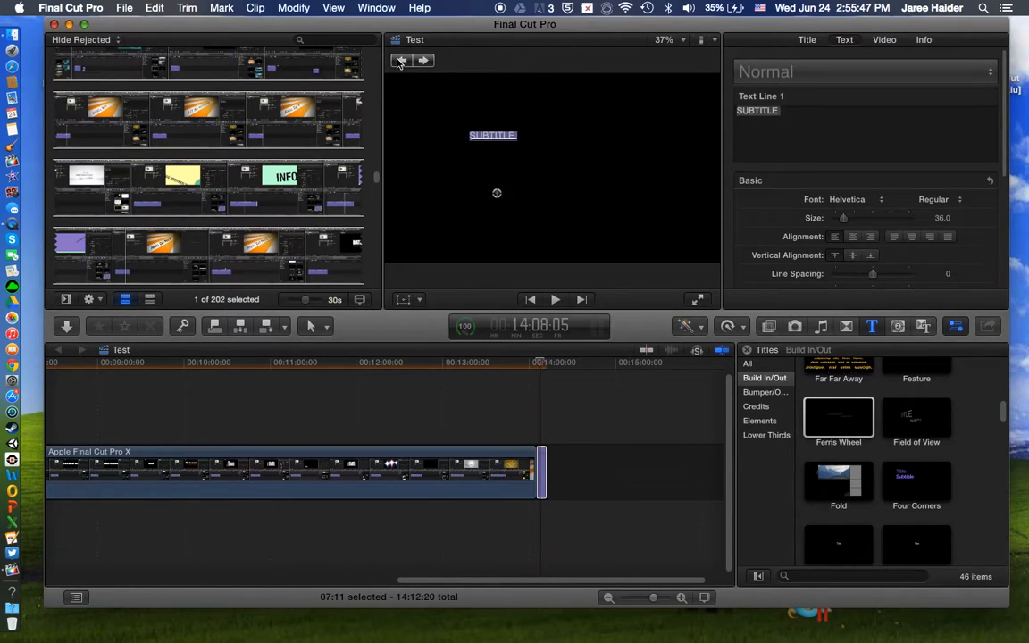
left_click(401, 60)
left_click(424, 61)
type("Leave a")
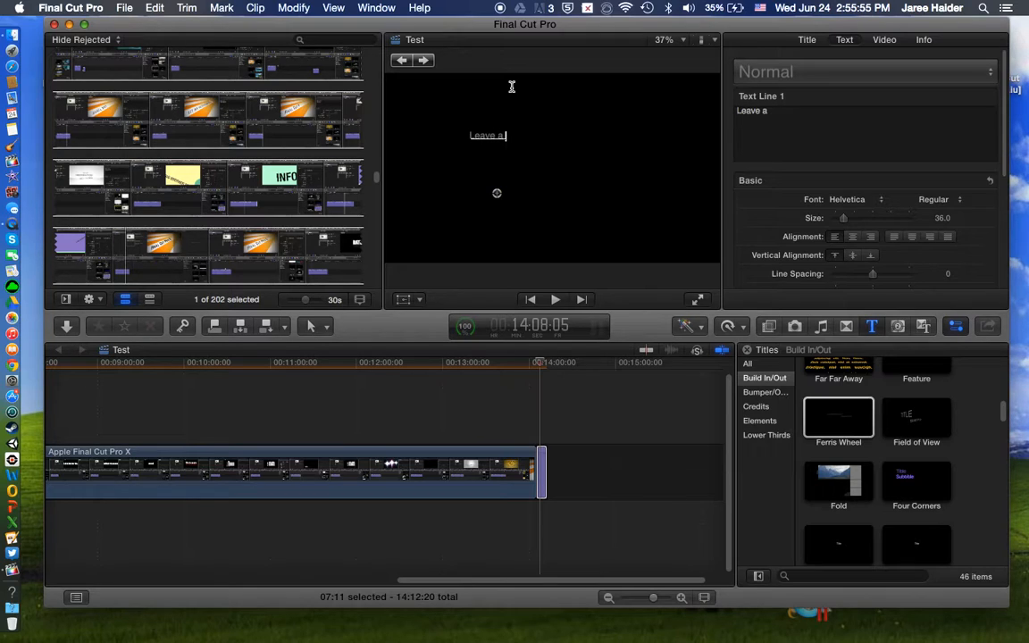
type(" like/comment")
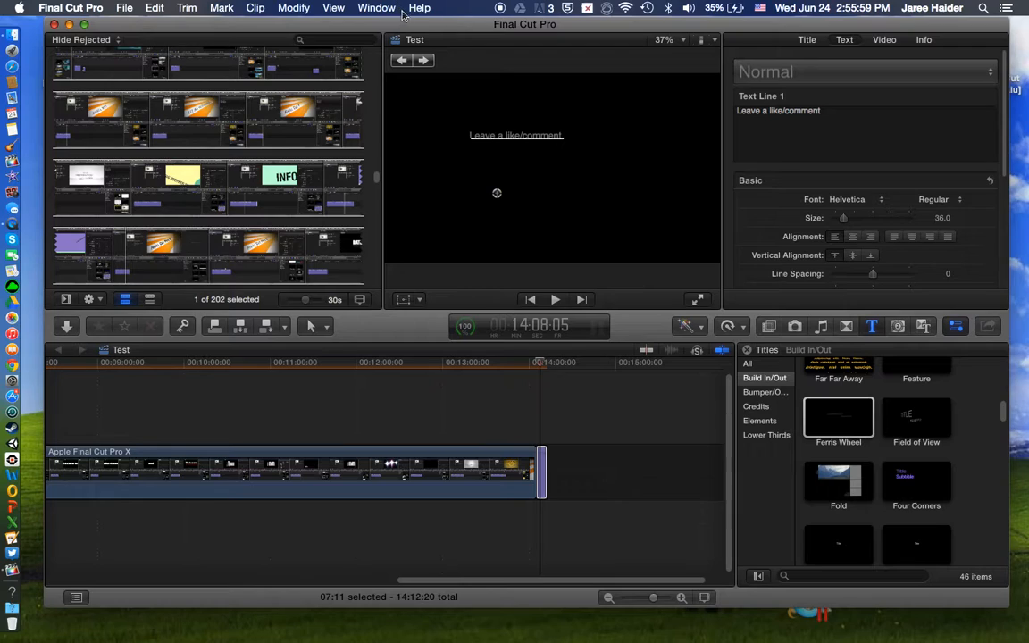
Step: Set the Ferris Wheel title's third text to "Subscribe" and replace its DESCRIPTION placeholder with ":)"
left_click(423, 60)
type("S")
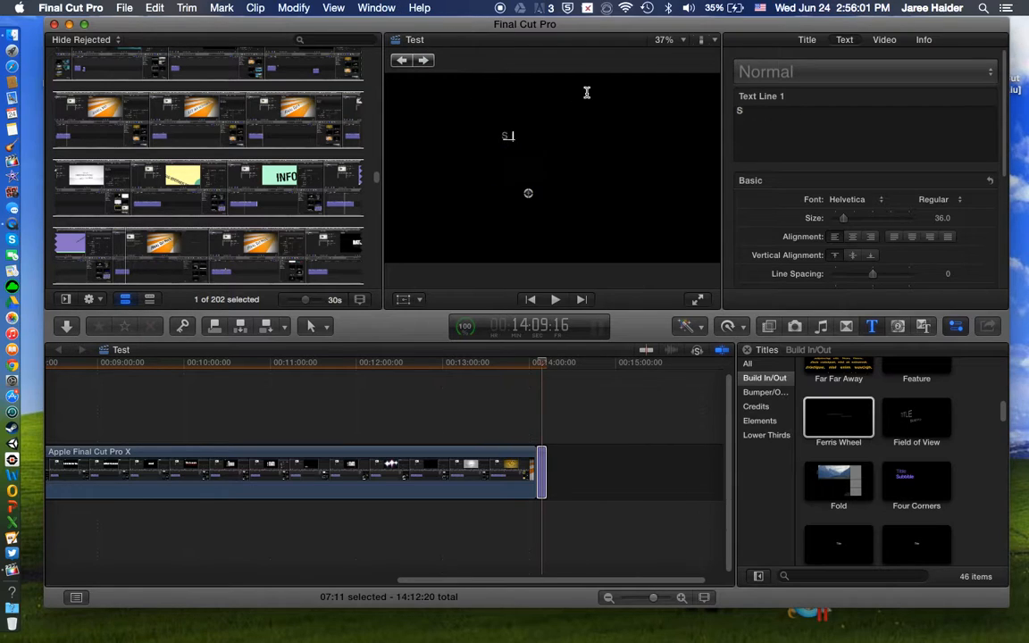
type("ubscribe!")
left_click(423, 61)
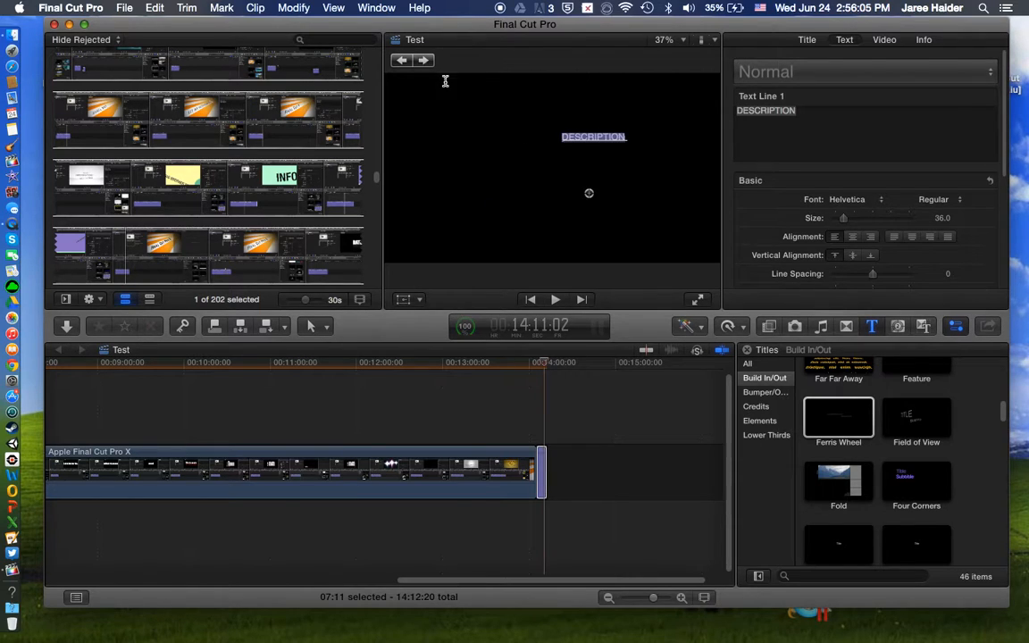
type(":)")
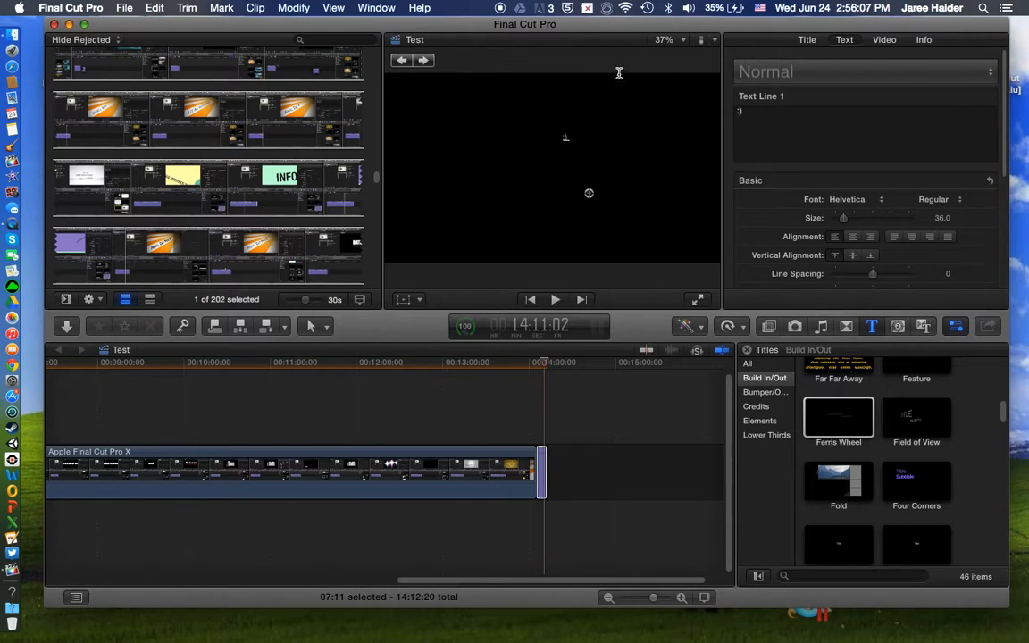
left_click(425, 60)
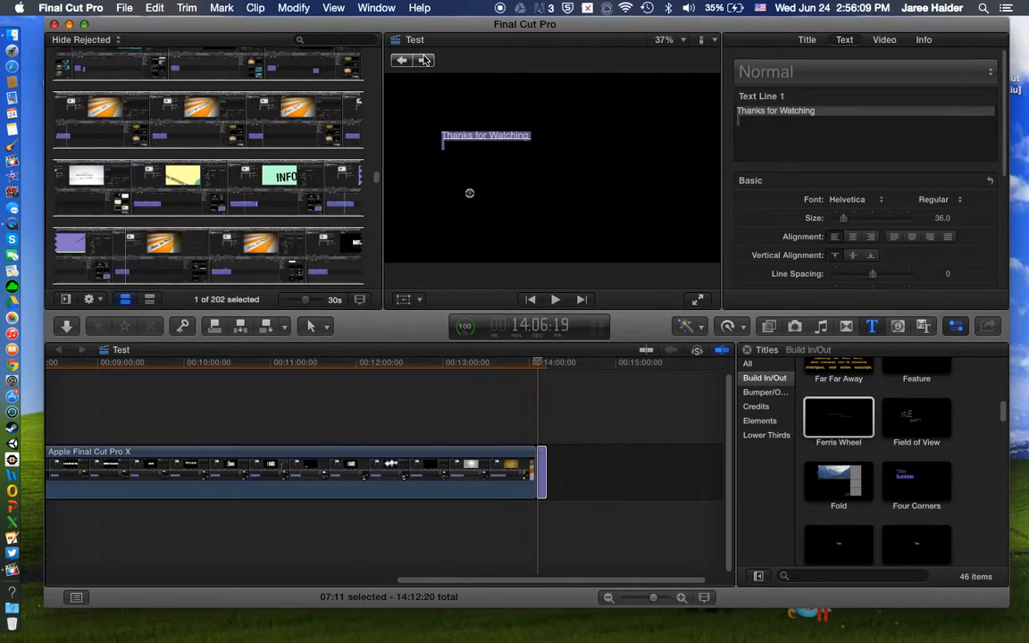
Step: Play the end of the video clip and the closing Ferris Wheel title in full screen
left_click(527, 433)
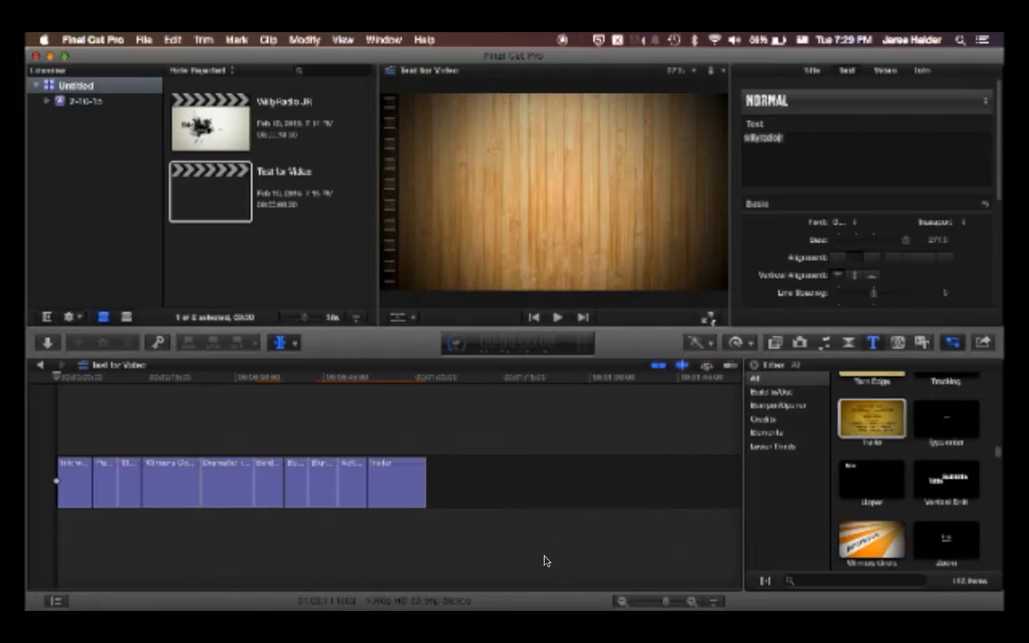
key("super+shift+f")
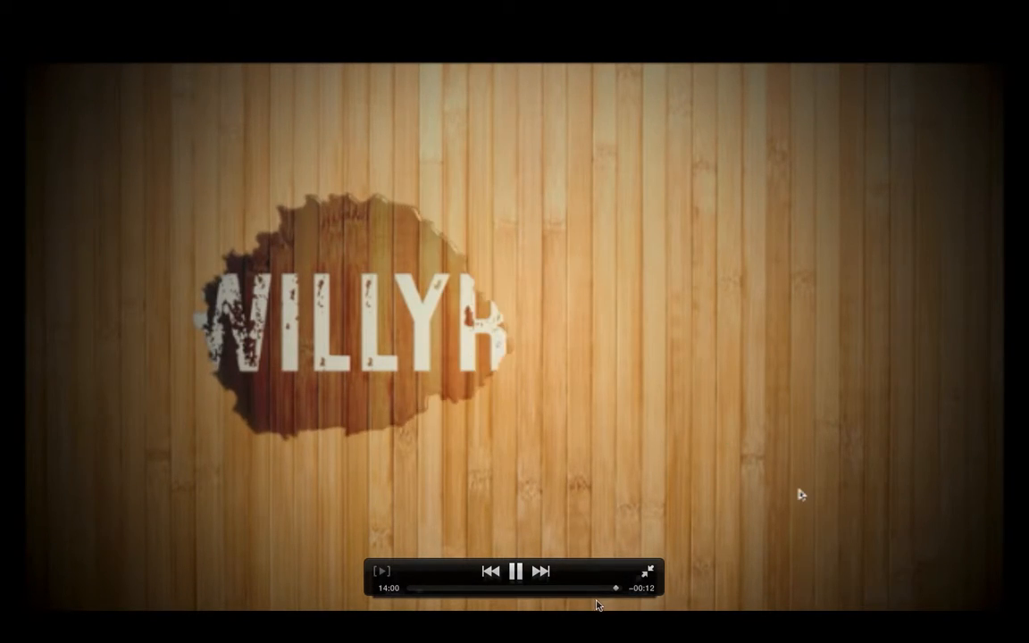
key("space")
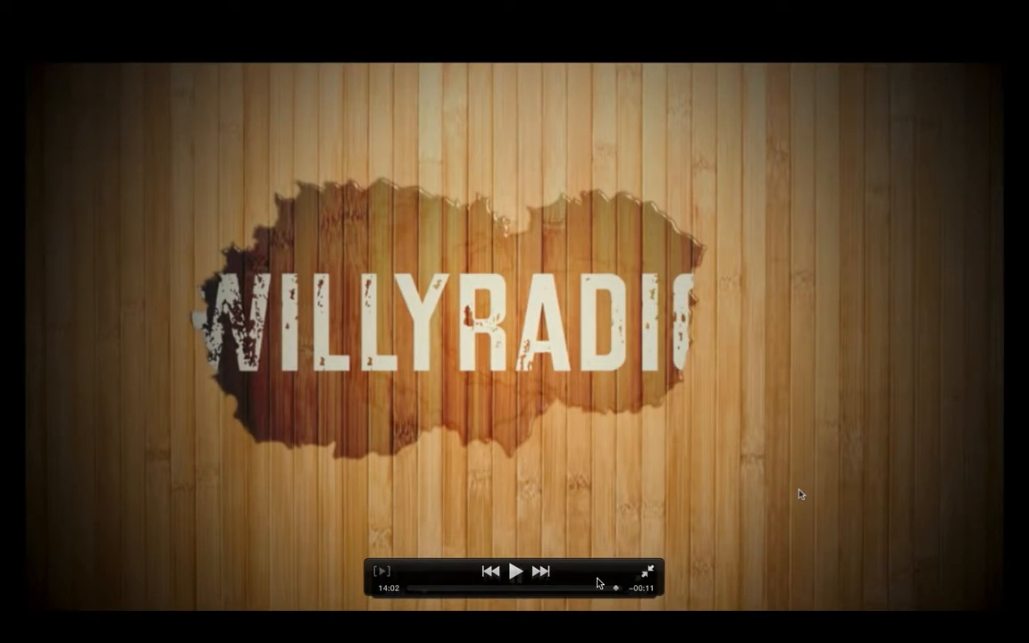
key("Escape")
left_click(541, 453)
left_click(530, 433)
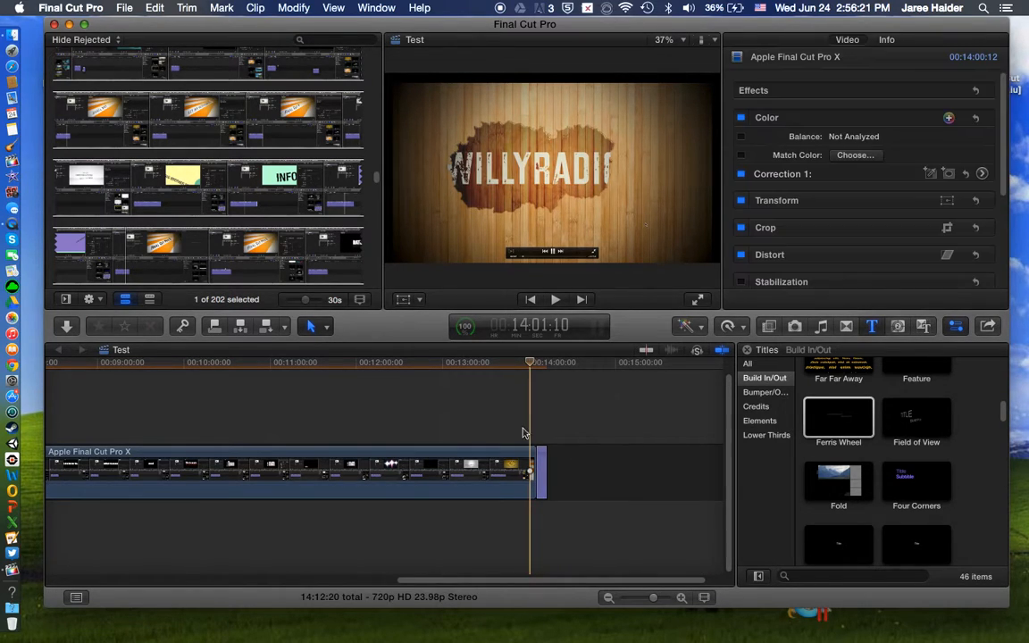
left_click(697, 302)
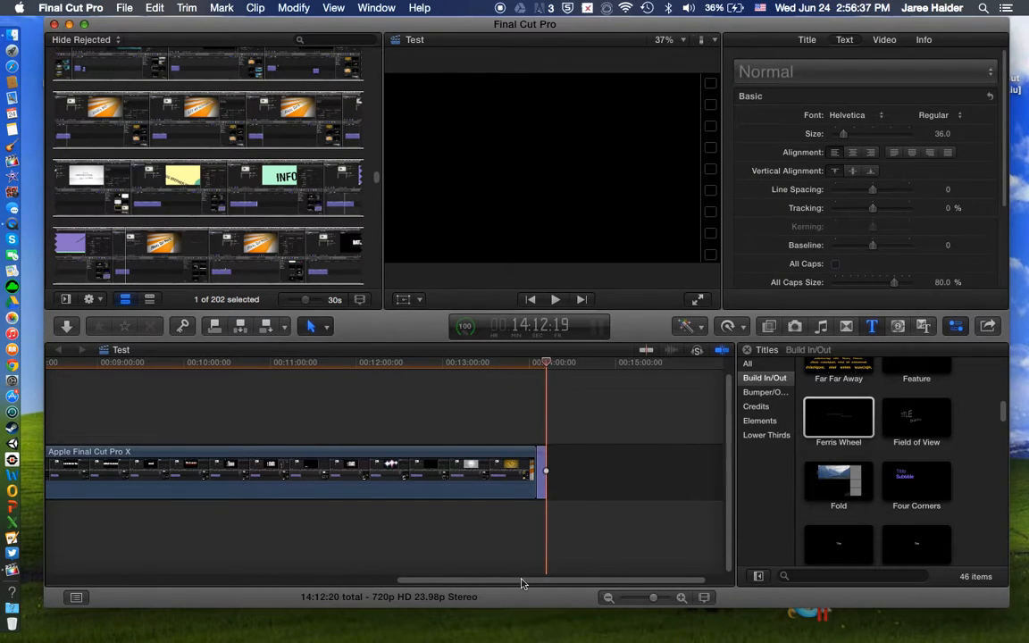
Step: Add the song "Hooked on a Feeling" from the music library beneath the video clip, near the start of the timeline
left_click_drag(523, 583, 149, 515)
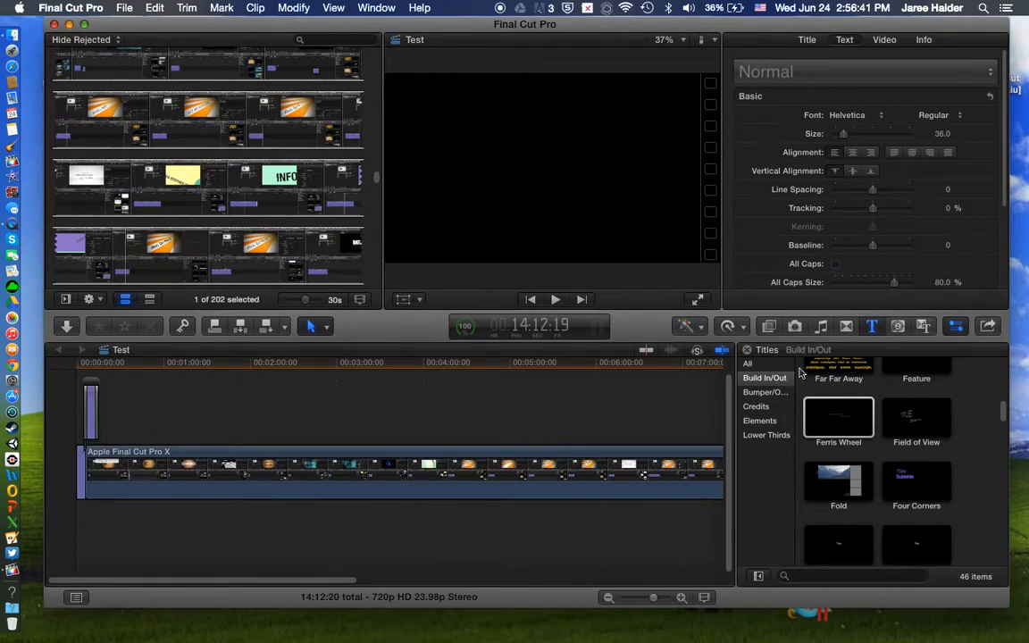
left_click(821, 326)
scroll(822, 429, "down", 5)
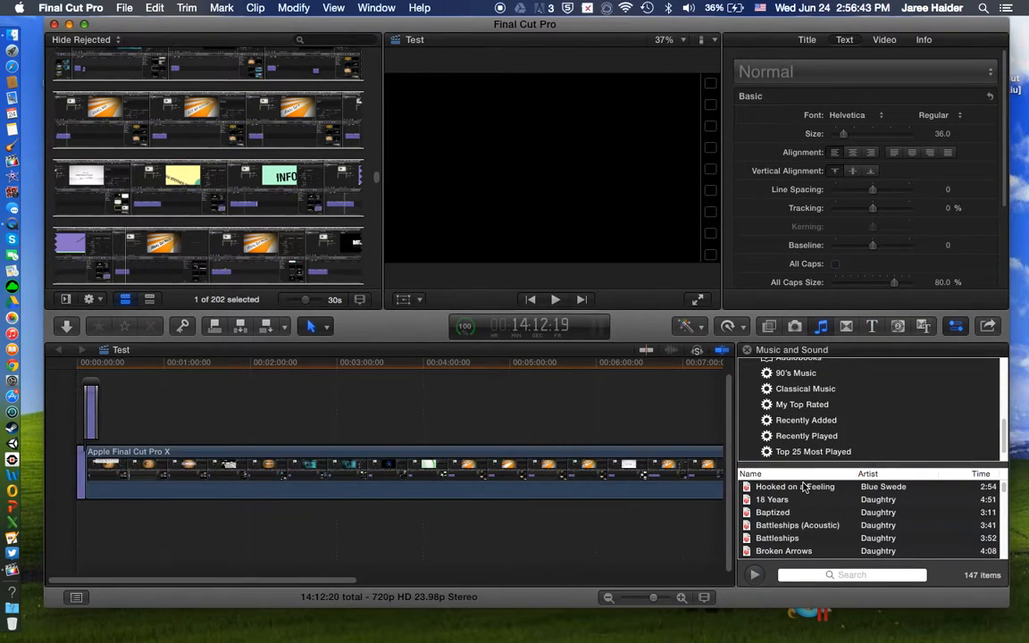
left_click_drag(777, 491, 105, 533)
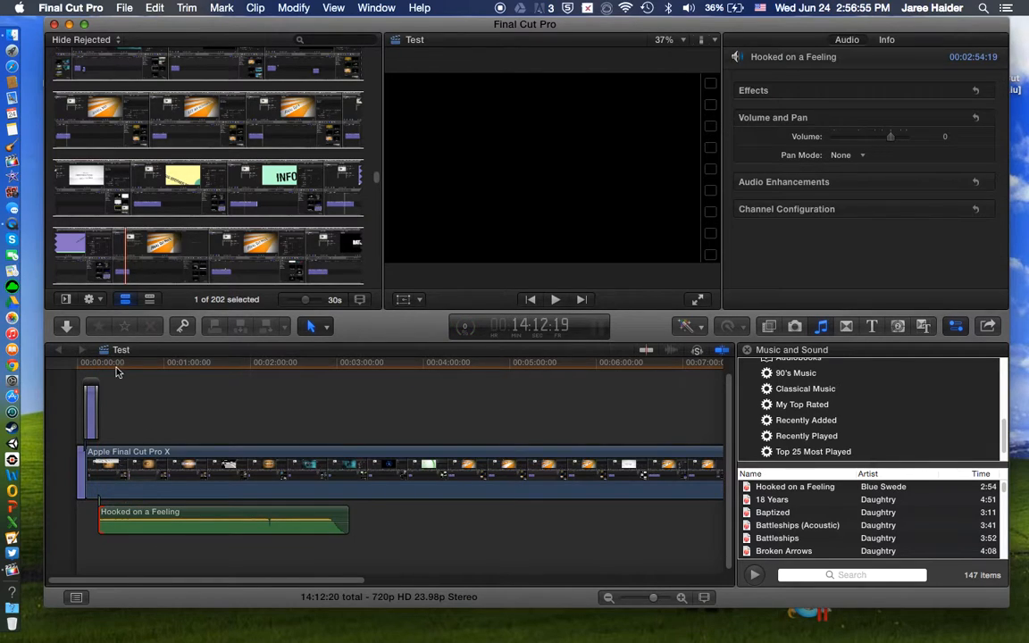
Step: Play a short stretch of the timeline from about 21 seconds to check the clip with the added song
left_click(102, 401)
left_click(107, 402)
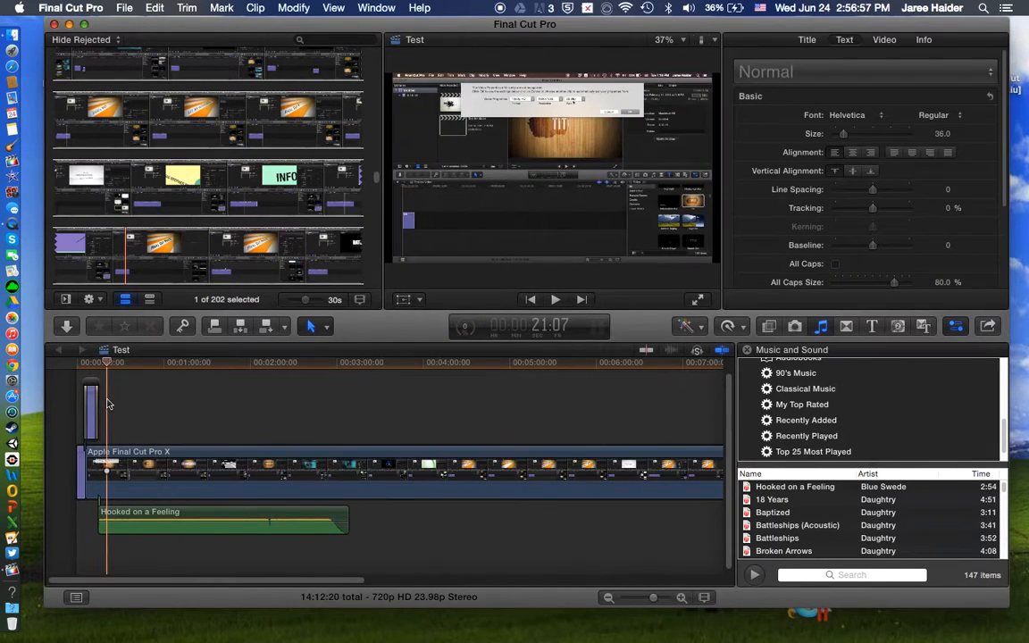
key("space")
key("space")
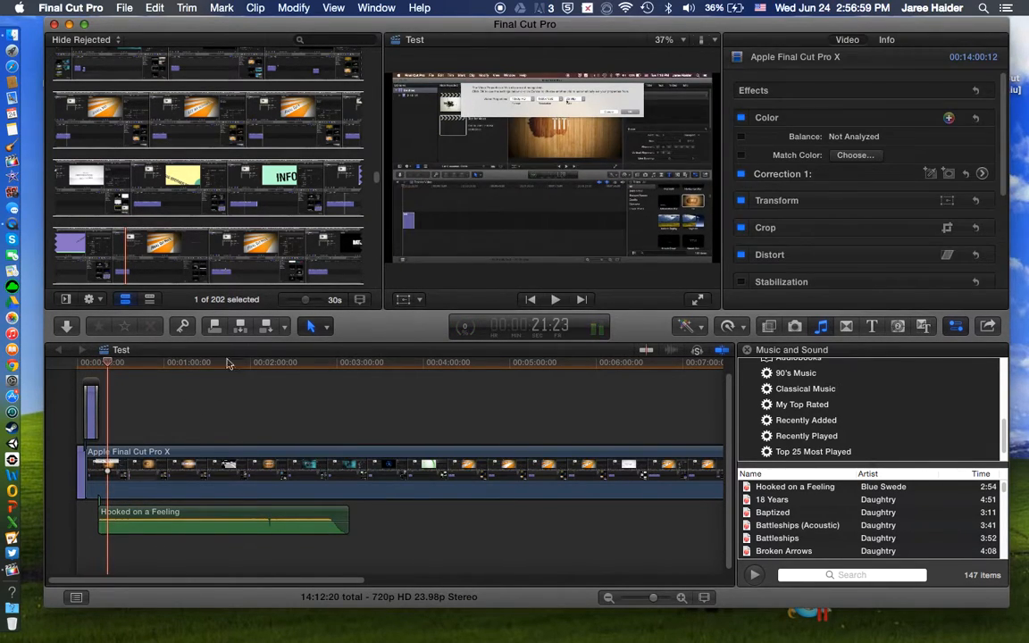